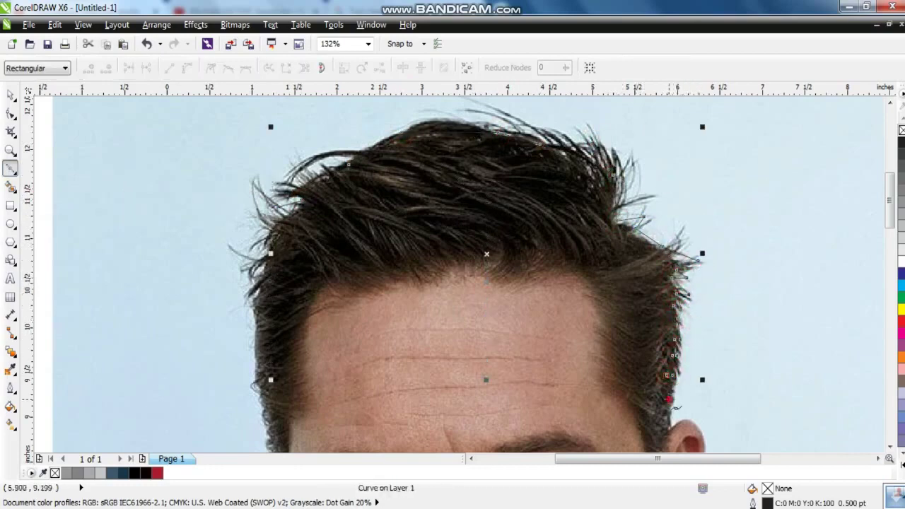
Continue the Bezier outline from the right-hand sideburn down past the ear to the upper beard.
{"action": "scroll", "coordinate": [885, 448], "scroll_direction": "down", "scroll_amount": 2}
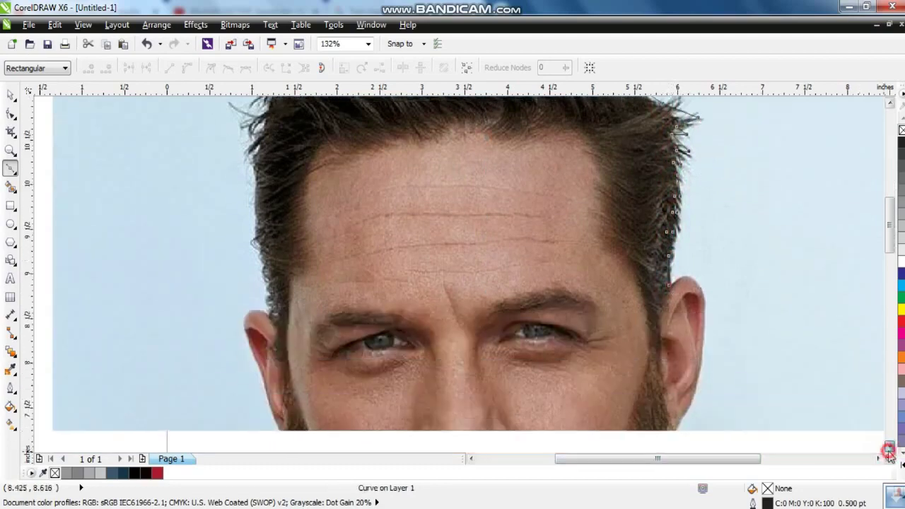
{"action": "left_click", "coordinate": [665, 354]}
{"action": "left_click", "coordinate": [659, 367]}
{"action": "left_click", "coordinate": [658, 401]}
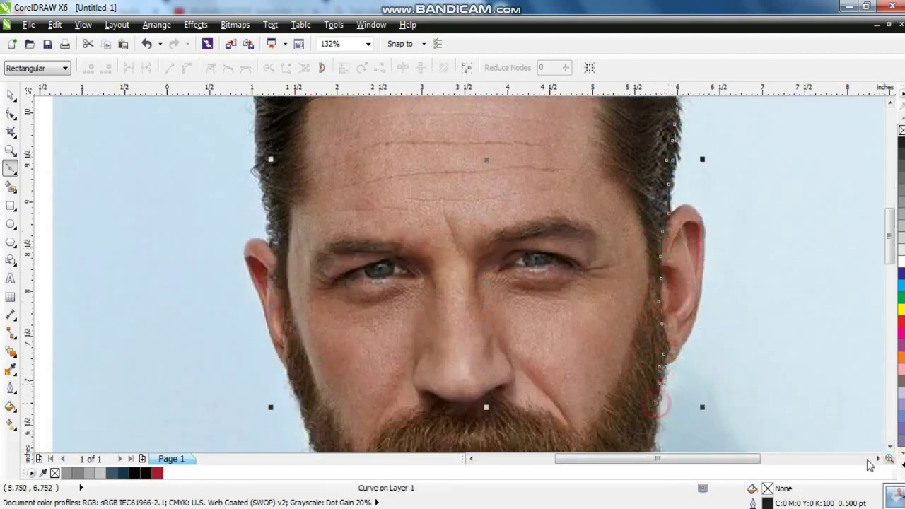
Trace the Bezier outline down the right-hand edge of the beard toward the chin.
{"action": "left_click", "coordinate": [889, 447]}
{"action": "scroll", "coordinate": [738, 443], "scroll_direction": "up", "scroll_amount": 1}
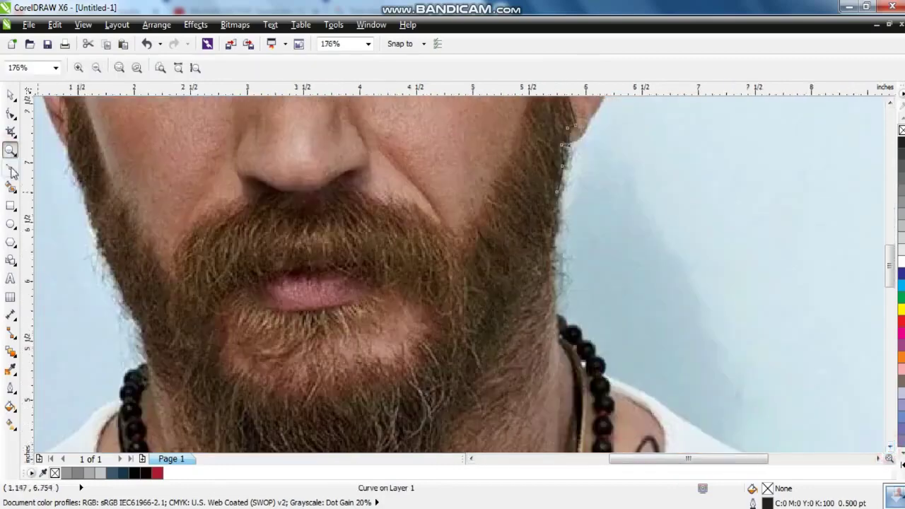
{"action": "left_click", "coordinate": [546, 253]}
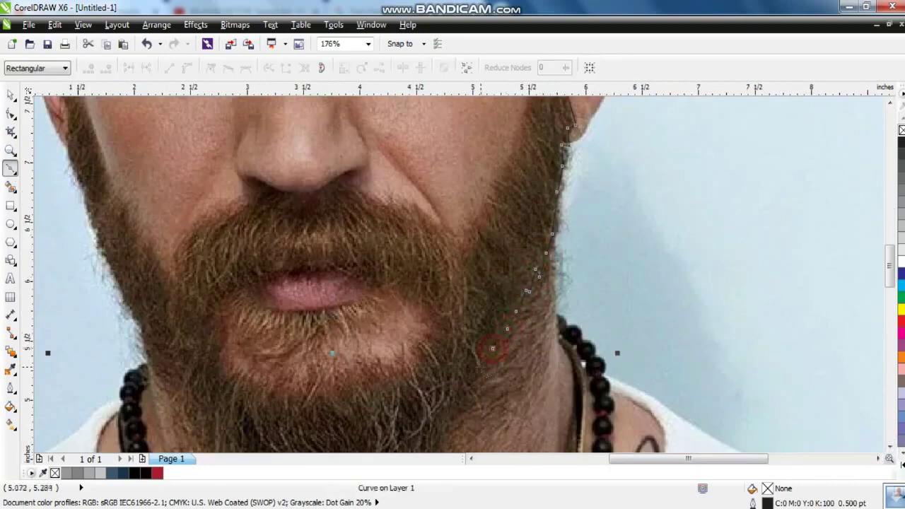
{"action": "left_click", "coordinate": [467, 390]}
{"action": "left_click", "coordinate": [447, 415]}
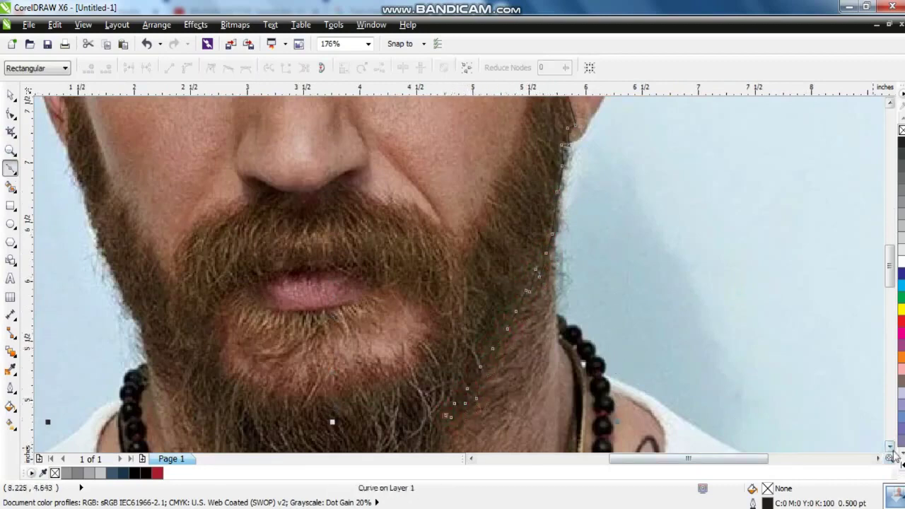
Trace the jagged lower edge of the beard under the chin with Bezier nodes.
{"action": "left_click", "coordinate": [891, 448]}
{"action": "left_click", "coordinate": [447, 239]}
{"action": "left_click", "coordinate": [352, 335]}
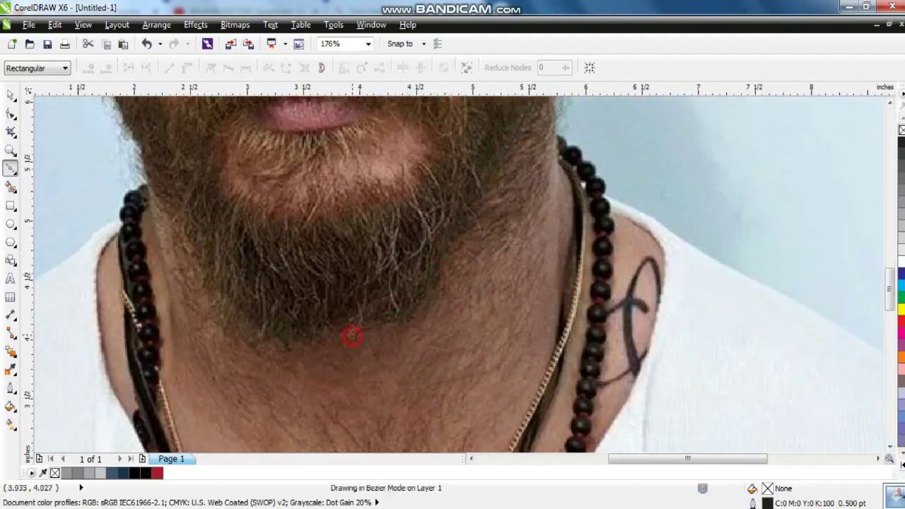
{"action": "left_click", "coordinate": [290, 327]}
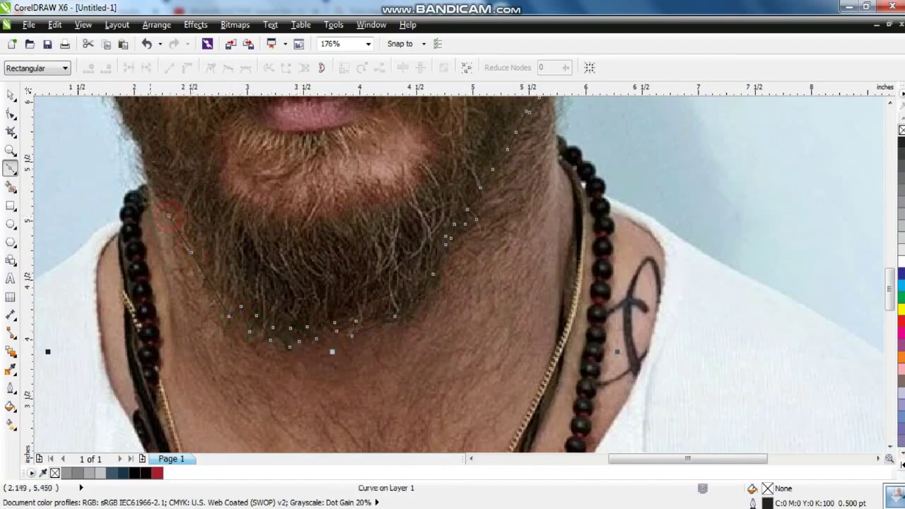
Continue the Bezier outline up the left-hand beard edge and past the ear to the sideburn.
{"action": "left_click", "coordinate": [889, 103]}
{"action": "left_click", "coordinate": [70, 176]}
{"action": "left_click", "coordinate": [889, 102]}
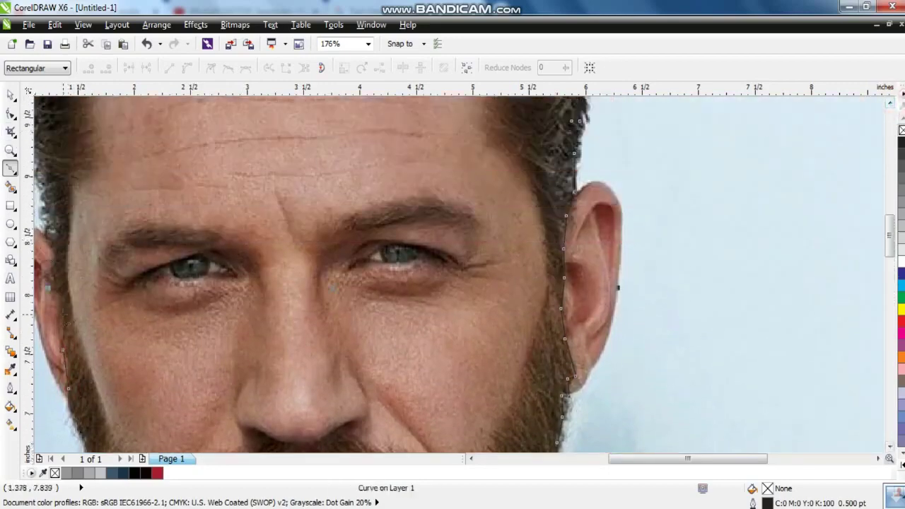
{"action": "left_click", "coordinate": [56, 244]}
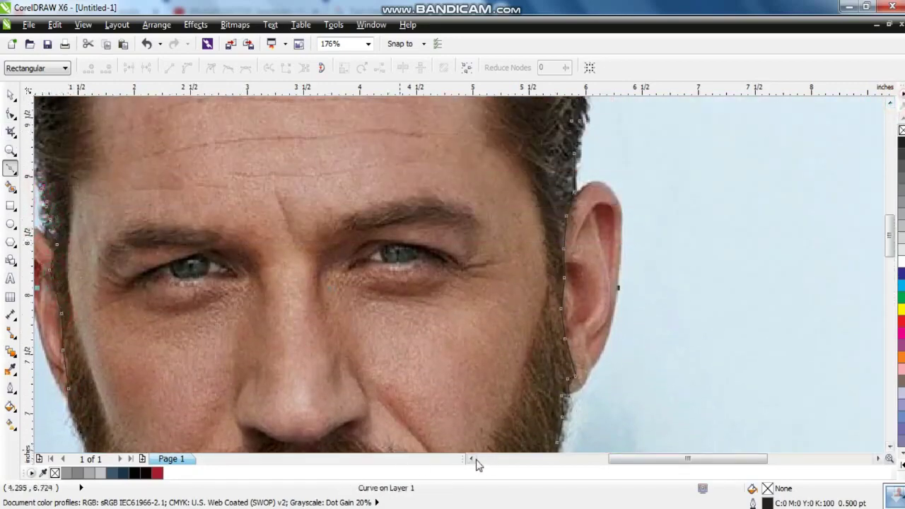
Trace the left-hand side of the hair upward and close the outline around the hair and beard.
{"action": "left_click", "coordinate": [471, 459]}
{"action": "left_click", "coordinate": [889, 103]}
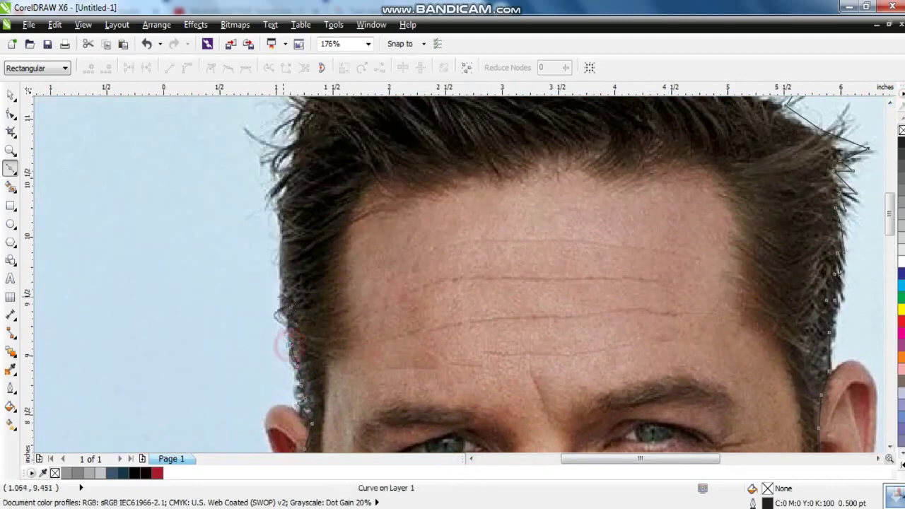
{"action": "left_click", "coordinate": [302, 113]}
{"action": "left_click", "coordinate": [890, 103]}
{"action": "left_click", "coordinate": [302, 288]}
Try a blue fill on the closed head outline and undo it.
{"action": "key", "text": "space"}
{"action": "left_click", "coordinate": [901, 273]}
{"action": "scroll", "coordinate": [566, 224], "scroll_direction": "down", "scroll_amount": 4}
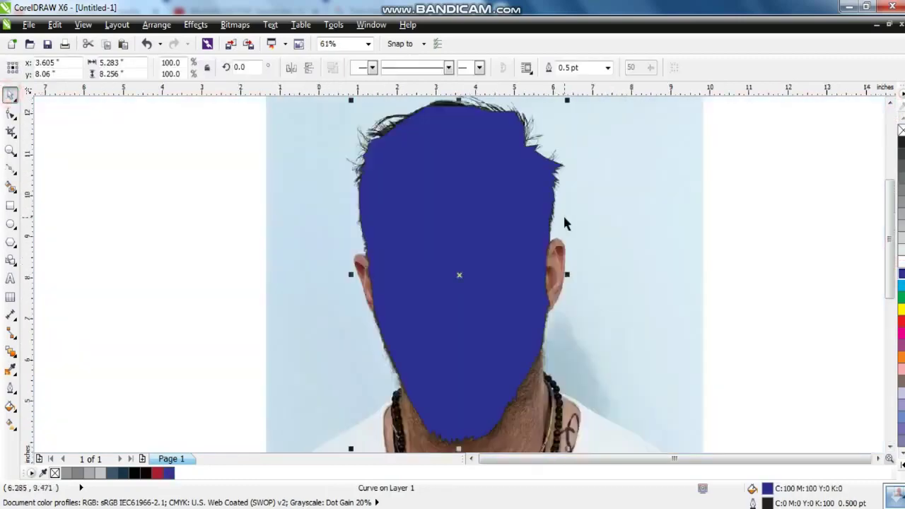
{"action": "key", "text": "ctrl+z"}
Select all nodes of the head outline with the Shape tool and convert its segments to curves.
{"action": "key", "text": "F10"}
{"action": "scroll", "coordinate": [432, 229], "scroll_direction": "down", "scroll_amount": 2}
{"action": "scroll", "coordinate": [518, 328], "scroll_direction": "up", "scroll_amount": 2}
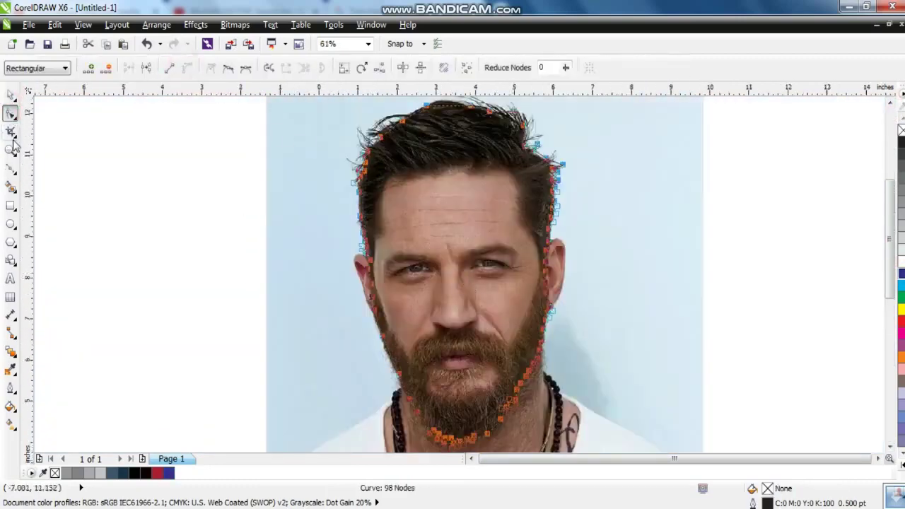
Set the head outline's colour to red and its width to 1.5 pt.
{"action": "key", "text": "space"}
{"action": "scroll", "coordinate": [487, 156], "scroll_direction": "up", "scroll_amount": 3}
{"action": "left_click", "coordinate": [11, 389]}
{"action": "left_click", "coordinate": [48, 334]}
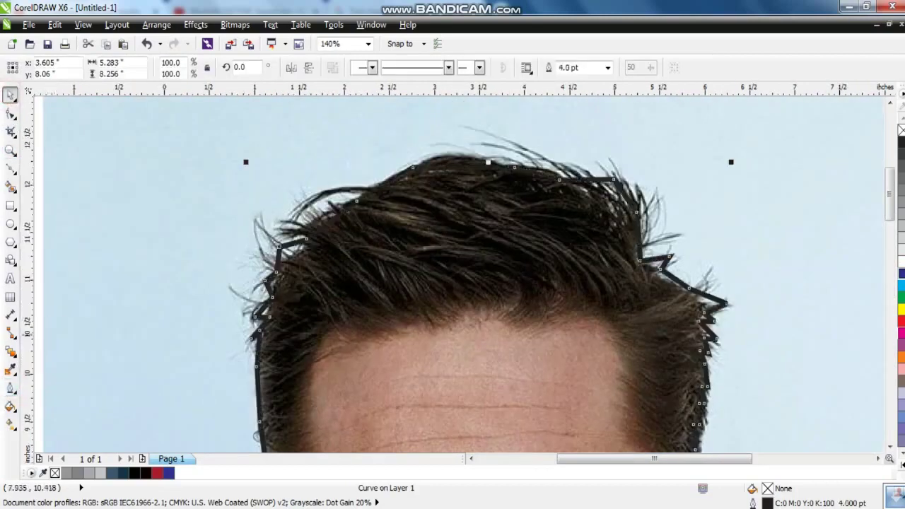
{"action": "right_click", "coordinate": [901, 322]}
{"action": "left_click", "coordinate": [11, 387]}
{"action": "left_click", "coordinate": [52, 288]}
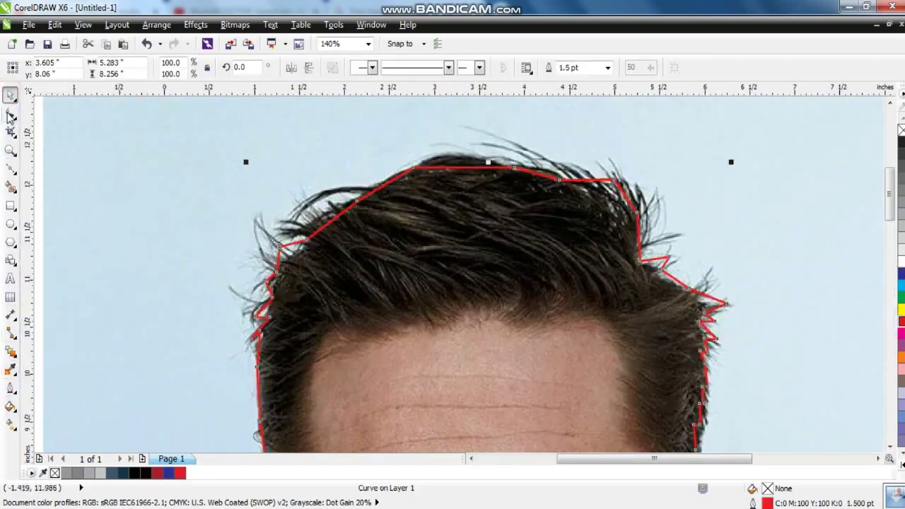
Bend the outline segments around the top and upper sides of the hair to follow its contour.
{"action": "key", "text": "F10"}
{"action": "left_click_drag", "start_coordinate": [478, 176], "coordinate": [479, 165]}
{"action": "left_click_drag", "start_coordinate": [601, 191], "coordinate": [590, 184]}
{"action": "left_click_drag", "start_coordinate": [665, 282], "coordinate": [654, 277]}
{"action": "left_click_drag", "start_coordinate": [703, 302], "coordinate": [708, 306]}
{"action": "left_click_drag", "start_coordinate": [281, 265], "coordinate": [278, 270]}
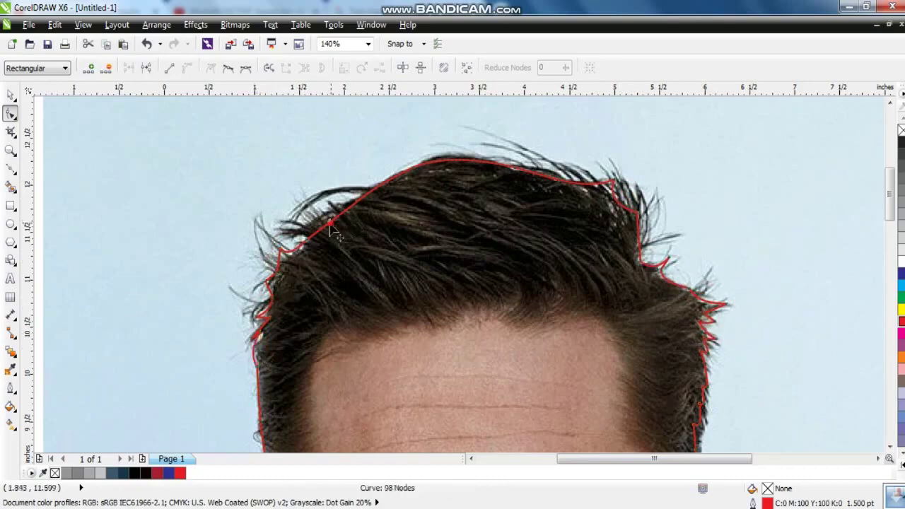
Curve the outline segments along the right-hand side of the hair above the ear.
{"action": "left_click", "coordinate": [11, 150]}
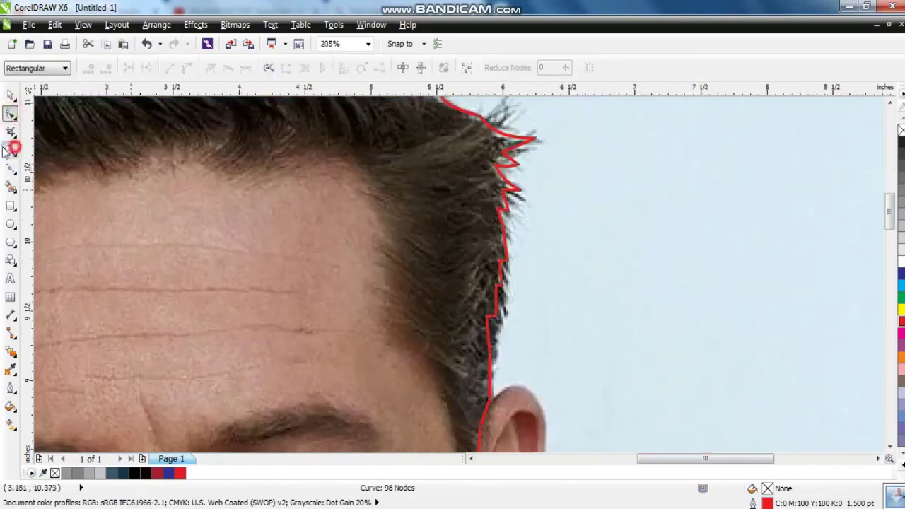
{"action": "left_click", "coordinate": [11, 150]}
{"action": "left_click", "coordinate": [509, 283]}
{"action": "left_click_drag", "start_coordinate": [432, 352], "coordinate": [436, 355]}
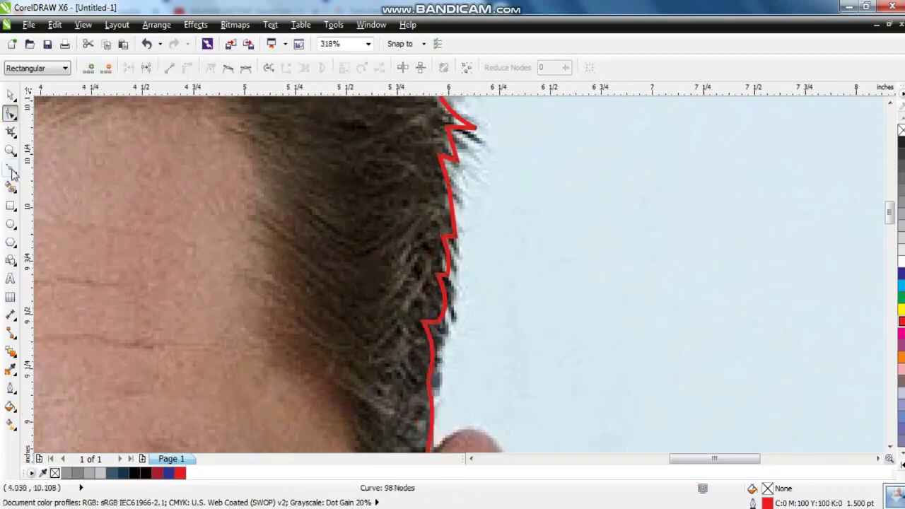
Bend the outline segments along the right-hand edge of the beard to match its shape.
{"action": "left_click", "coordinate": [10, 150]}
{"action": "scroll", "coordinate": [452, 283], "scroll_direction": "down", "scroll_amount": 3}
{"action": "scroll", "coordinate": [629, 465], "scroll_direction": "up", "scroll_amount": 2}
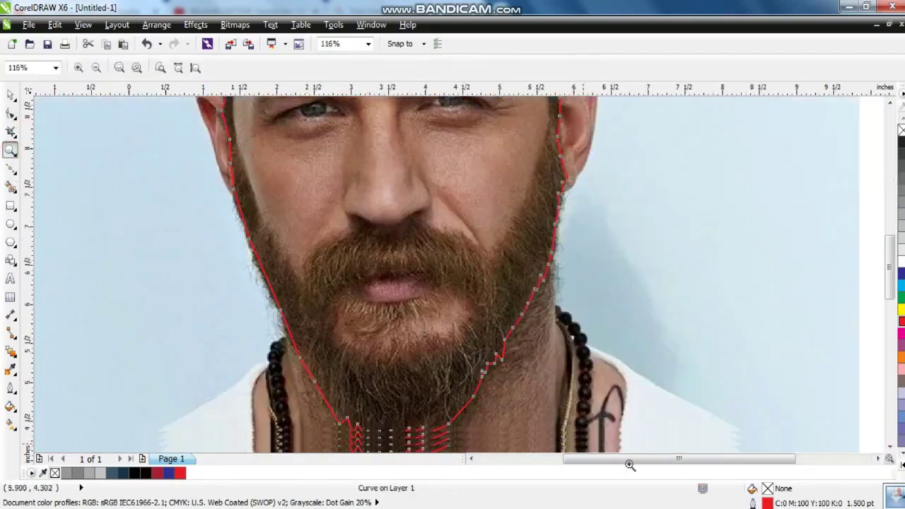
{"action": "scroll", "coordinate": [293, 349], "scroll_direction": "up", "scroll_amount": 1}
{"action": "key", "text": "F10"}
{"action": "left_click", "coordinate": [619, 244]}
{"action": "left_click_drag", "start_coordinate": [571, 326], "coordinate": [568, 329]}
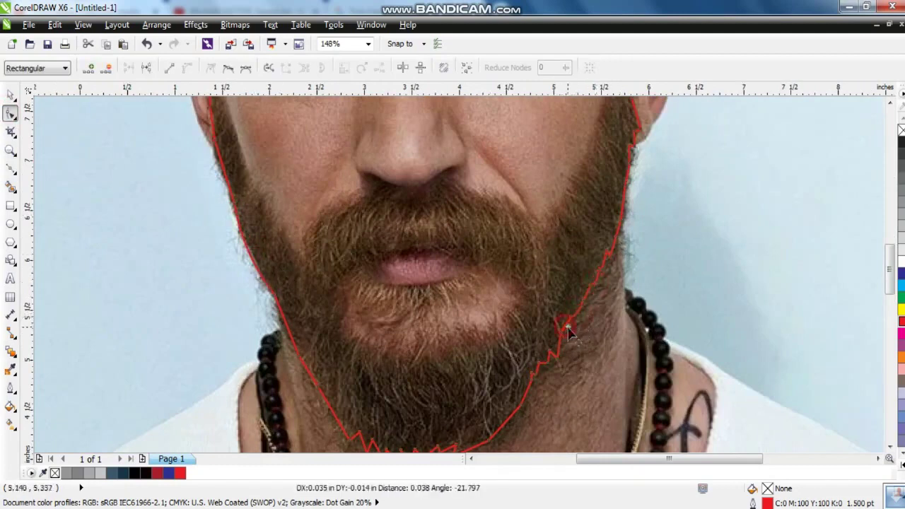
Shape the jagged outline segments along the bottom of the beard into curved hair tips.
{"action": "left_click", "coordinate": [889, 448]}
{"action": "mouse_move", "coordinate": [419, 366]}
{"action": "left_mouse_down"}
{"action": "mouse_move", "coordinate": [429, 384]}
{"action": "mouse_move", "coordinate": [414, 380]}
{"action": "left_mouse_up"}
{"action": "left_click", "coordinate": [401, 391]}
{"action": "left_click", "coordinate": [395, 393]}
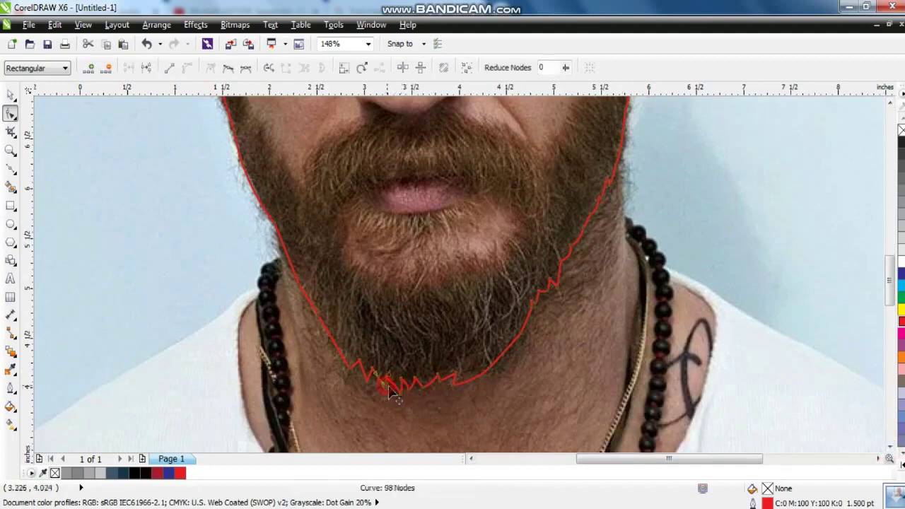
{"action": "left_click_drag", "start_coordinate": [374, 376], "coordinate": [359, 370]}
Start a new Bezier curve at the left-hand end of the forehead hairline with a 1.5 pt outline.
{"action": "scroll", "coordinate": [431, 382], "scroll_direction": "down", "scroll_amount": 3}
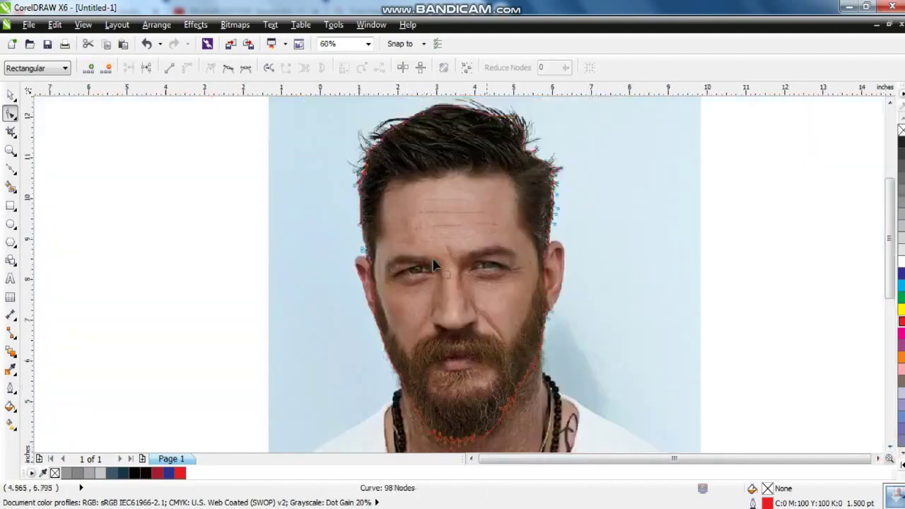
{"action": "key", "text": "z"}
{"action": "left_click_drag", "start_coordinate": [311, 141], "coordinate": [636, 293]}
{"action": "key", "text": "F10"}
{"action": "left_click", "coordinate": [149, 246]}
{"action": "key", "text": "Tab"}
{"action": "left_click", "coordinate": [10, 380]}
{"action": "left_click", "coordinate": [53, 292]}
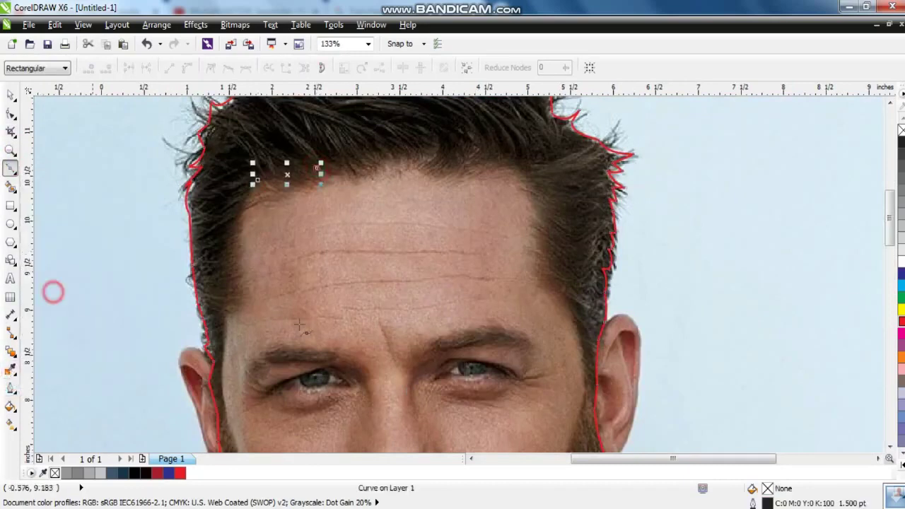
Trace the forehead hairline and the right-hand temple in red with jagged Bezier nodes.
{"action": "left_click", "coordinate": [257, 180]}
{"action": "left_click_drag", "start_coordinate": [438, 150], "coordinate": [422, 168]}
{"action": "left_click", "coordinate": [447, 162]}
{"action": "left_click", "coordinate": [548, 239]}
{"action": "left_click_drag", "start_coordinate": [549, 251], "coordinate": [545, 264]}
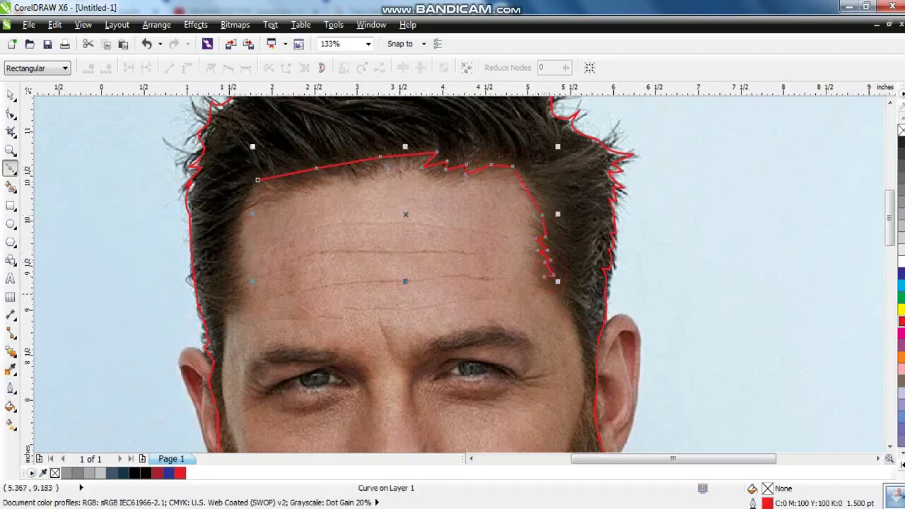
Continue the inner face outline down the right-hand cheek and along the upper edge of the moustache.
{"action": "scroll", "coordinate": [566, 297], "scroll_direction": "down", "scroll_amount": 3}
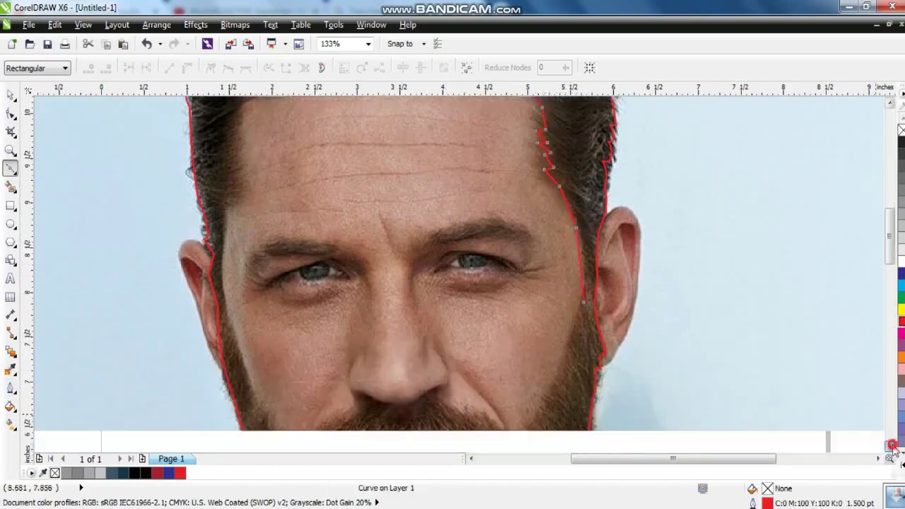
{"action": "left_click", "coordinate": [562, 259]}
{"action": "left_click", "coordinate": [518, 329]}
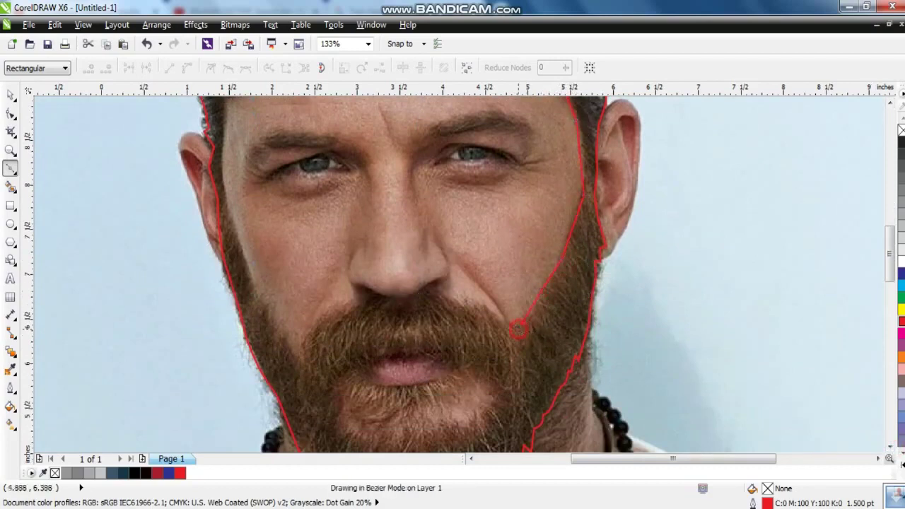
{"action": "left_click", "coordinate": [487, 301]}
{"action": "left_click", "coordinate": [450, 299]}
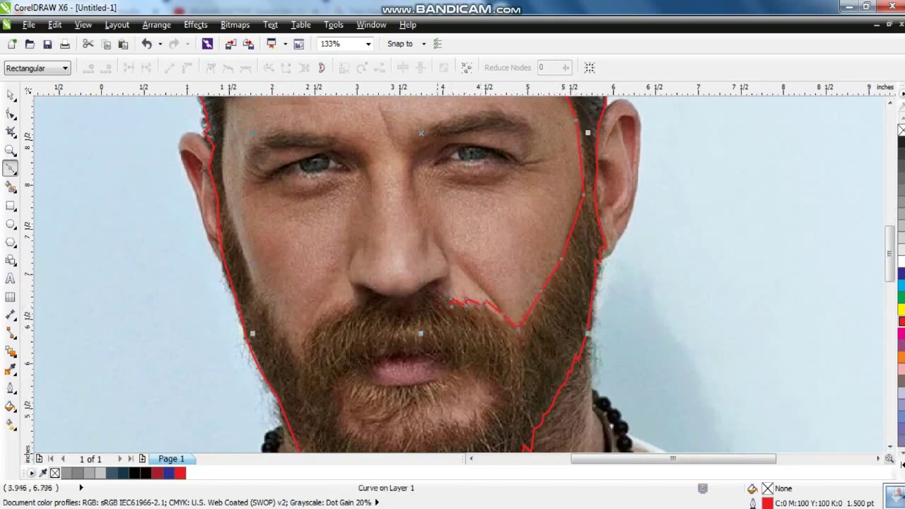
Trace the rest of the moustache's upper edge and the left-hand cheek's beard line.
{"action": "left_click", "coordinate": [405, 304]}
{"action": "left_click", "coordinate": [315, 334]}
{"action": "left_click", "coordinate": [304, 363]}
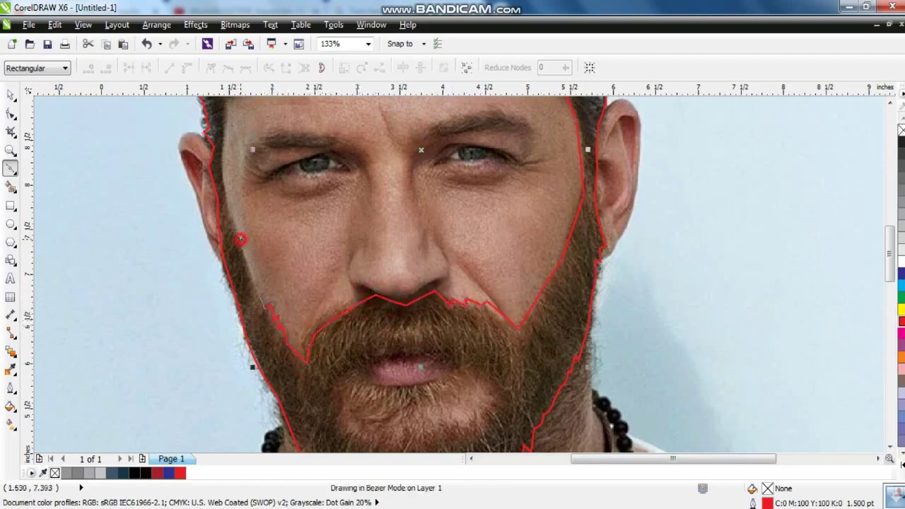
{"action": "left_click", "coordinate": [240, 239]}
Trace the inner outline up the left-hand temple and close it at the hairline.
{"action": "scroll", "coordinate": [227, 263], "scroll_direction": "up", "scroll_amount": 3}
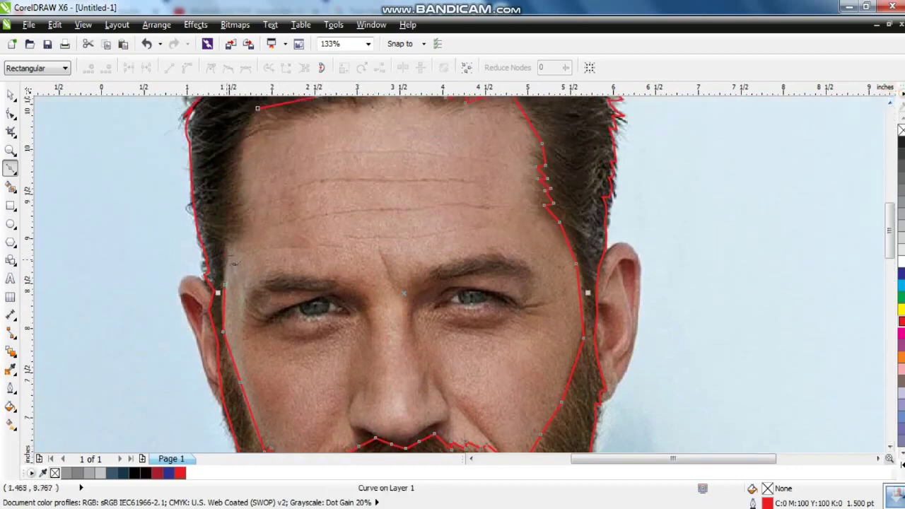
{"action": "left_click", "coordinate": [243, 201]}
{"action": "left_click", "coordinate": [234, 174]}
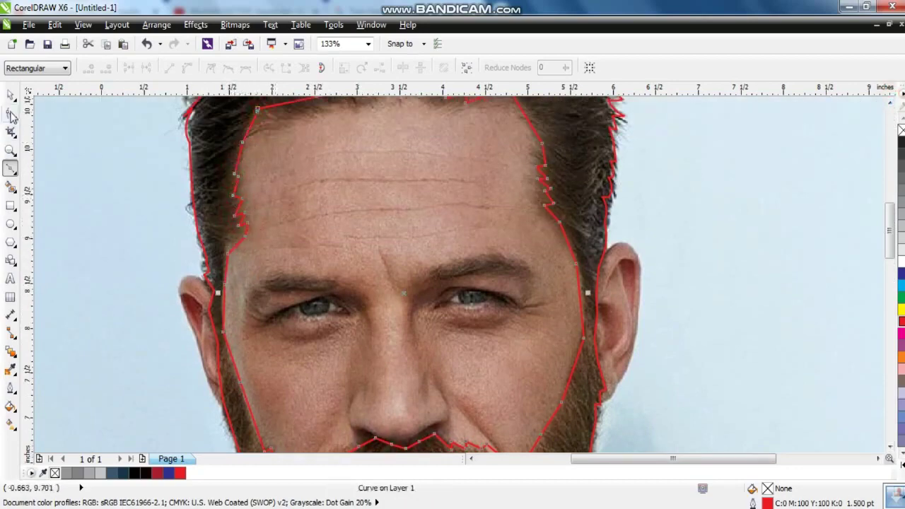
Select all nodes of the inner face outline and convert its segments to curves.
{"action": "left_click", "coordinate": [11, 113]}
{"action": "scroll", "coordinate": [444, 247], "scroll_direction": "down", "scroll_amount": 2}
{"action": "scroll", "coordinate": [444, 248], "scroll_direction": "down", "scroll_amount": 3}
{"action": "left_click_drag", "start_coordinate": [333, 166], "coordinate": [597, 417]}
{"action": "scroll", "coordinate": [444, 213], "scroll_direction": "up", "scroll_amount": 3}
{"action": "left_click", "coordinate": [188, 67]}
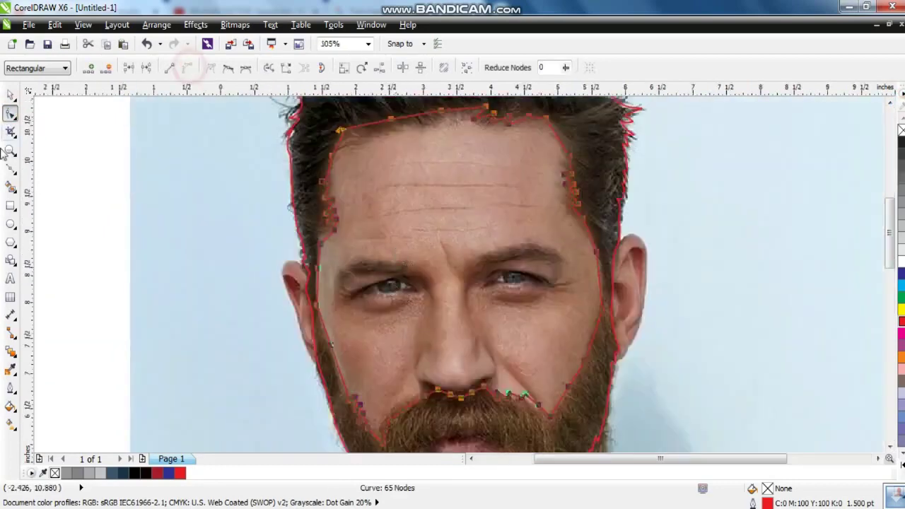
Delete the extra node at the hairline's left-hand corner and bend the segments along that temple.
{"action": "left_click", "coordinate": [11, 150]}
{"action": "left_click_drag", "start_coordinate": [311, 120], "coordinate": [403, 161]}
{"action": "key", "text": "F10"}
{"action": "double_click", "coordinate": [296, 168]}
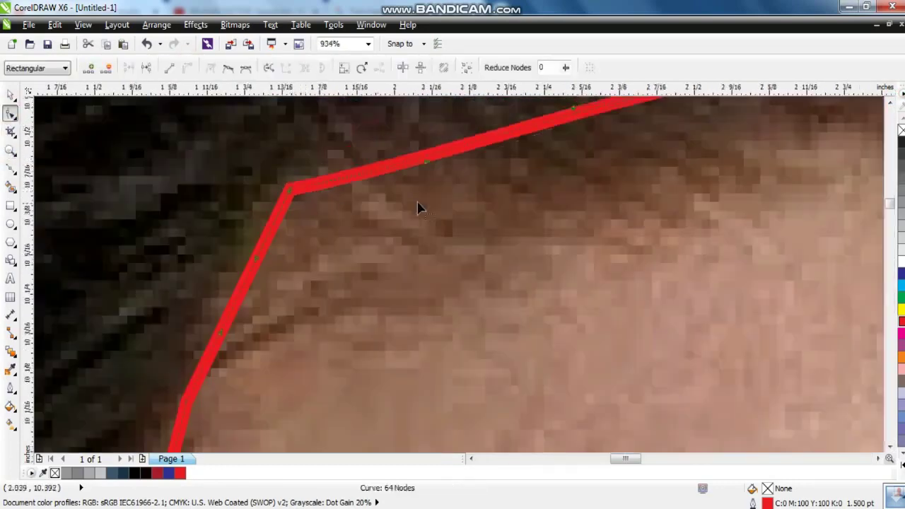
{"action": "scroll", "coordinate": [341, 210], "scroll_direction": "down", "scroll_amount": 3}
{"action": "left_click_drag", "start_coordinate": [401, 354], "coordinate": [410, 384]}
{"action": "left_click_drag", "start_coordinate": [417, 417], "coordinate": [407, 419]}
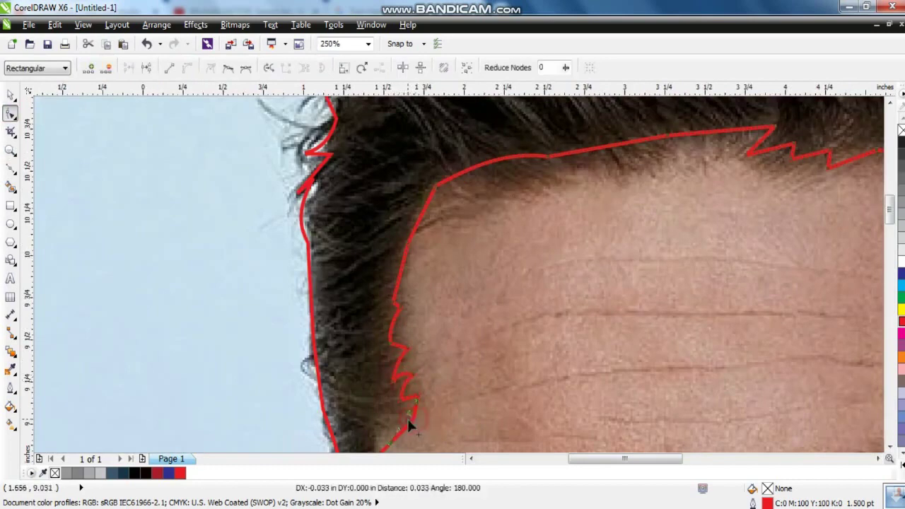
Curve the inner outline's segments along the right-hand temple and the upper forehead hairline.
{"action": "scroll", "coordinate": [407, 418], "scroll_direction": "down", "scroll_amount": 3}
{"action": "left_click", "coordinate": [11, 150]}
{"action": "left_click_drag", "start_coordinate": [481, 133], "coordinate": [683, 251]}
{"action": "left_click", "coordinate": [12, 114]}
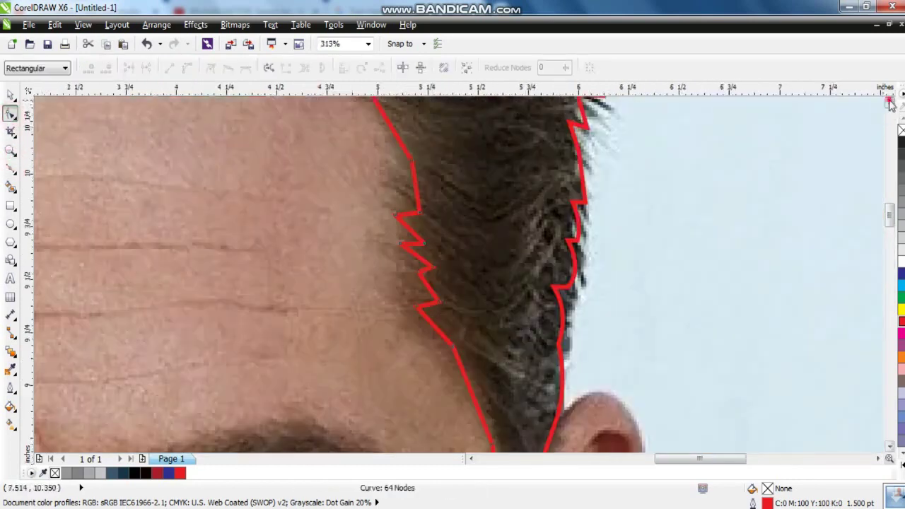
{"action": "scroll", "coordinate": [374, 203], "scroll_direction": "up", "scroll_amount": 3}
{"action": "left_click_drag", "start_coordinate": [374, 202], "coordinate": [141, 122]}
{"action": "scroll", "coordinate": [502, 201], "scroll_direction": "down", "scroll_amount": 3}
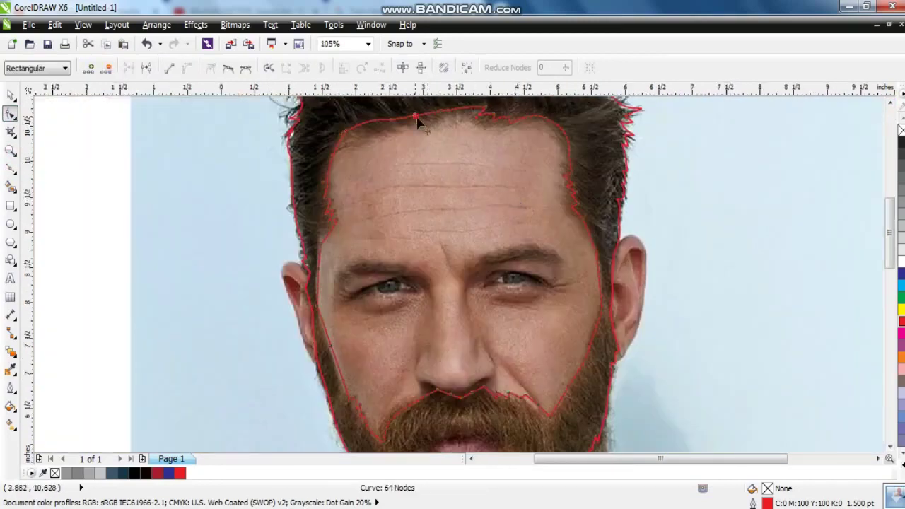
{"action": "left_click", "coordinate": [345, 135]}
Curve the inner face outline's segments along the upper edge of the moustache below the nose.
{"action": "left_click", "coordinate": [10, 150]}
{"action": "left_click_drag", "start_coordinate": [228, 250], "coordinate": [666, 444]}
{"action": "key", "text": "F10"}
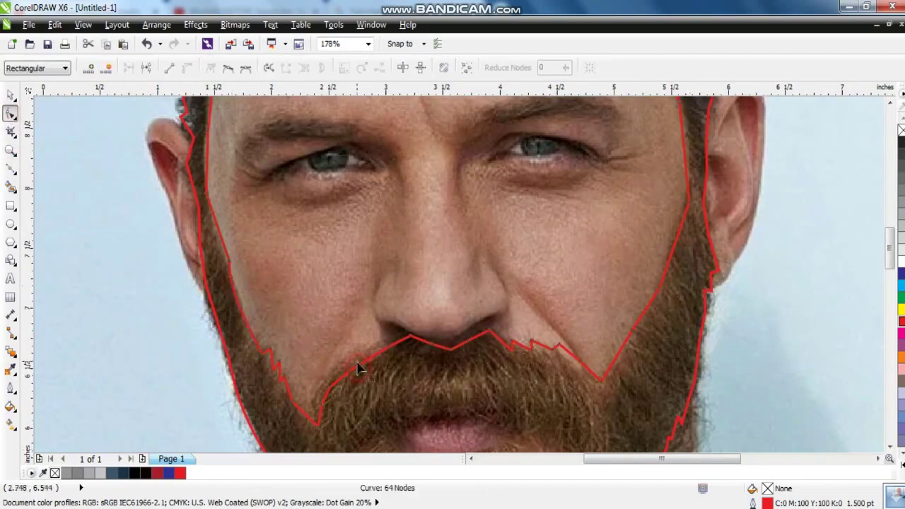
{"action": "left_click_drag", "start_coordinate": [421, 343], "coordinate": [420, 347]}
{"action": "left_click_drag", "start_coordinate": [490, 331], "coordinate": [487, 335]}
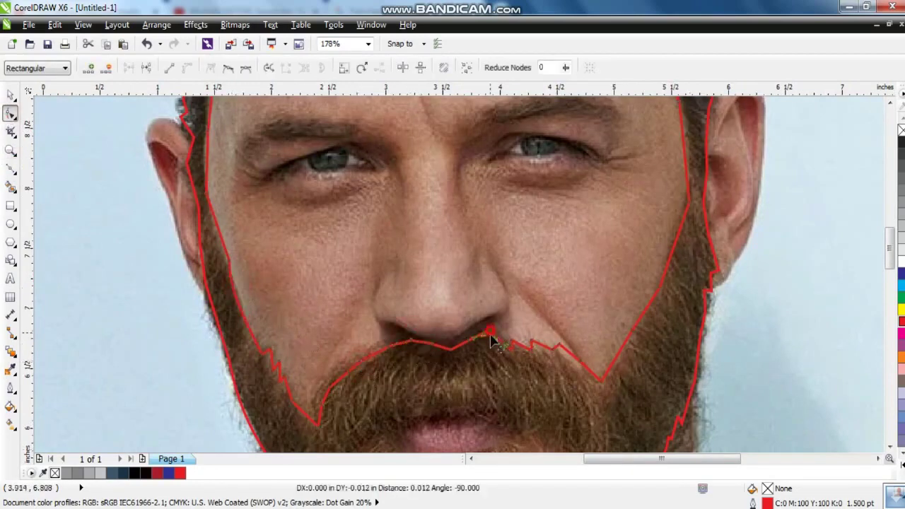
{"action": "left_click", "coordinate": [541, 345]}
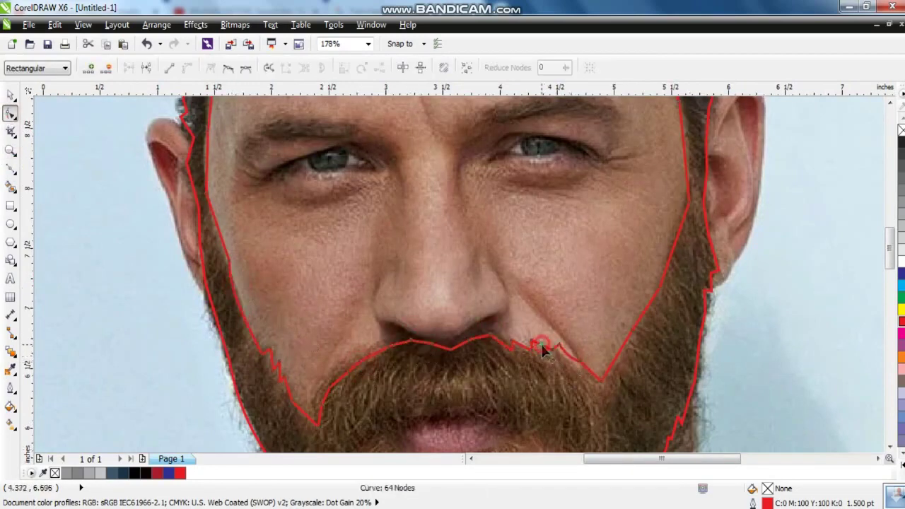
Select the outer hair and beard outline together with the inner face outline and combine them.
{"action": "left_click", "coordinate": [11, 94]}
{"action": "left_click", "coordinate": [203, 267], "text": "shift"}
{"action": "key", "text": "shift+F2"}
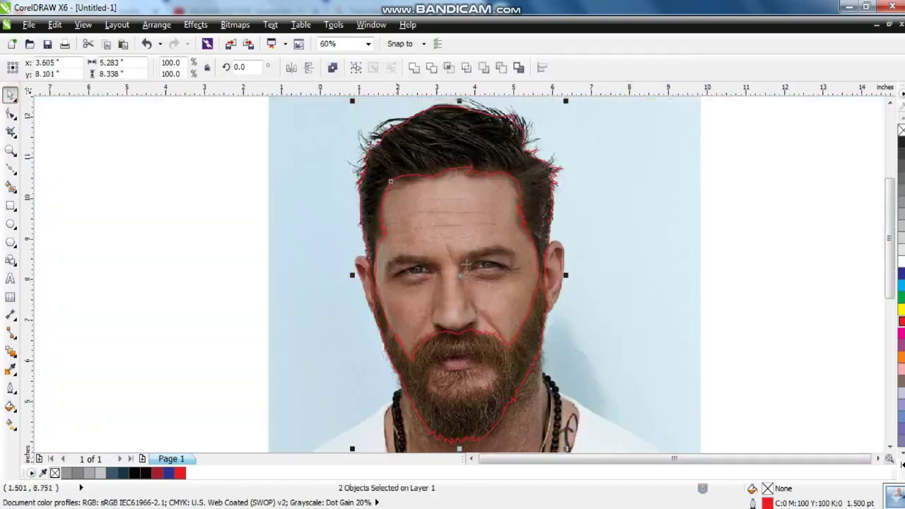
{"action": "left_click", "coordinate": [332, 67]}
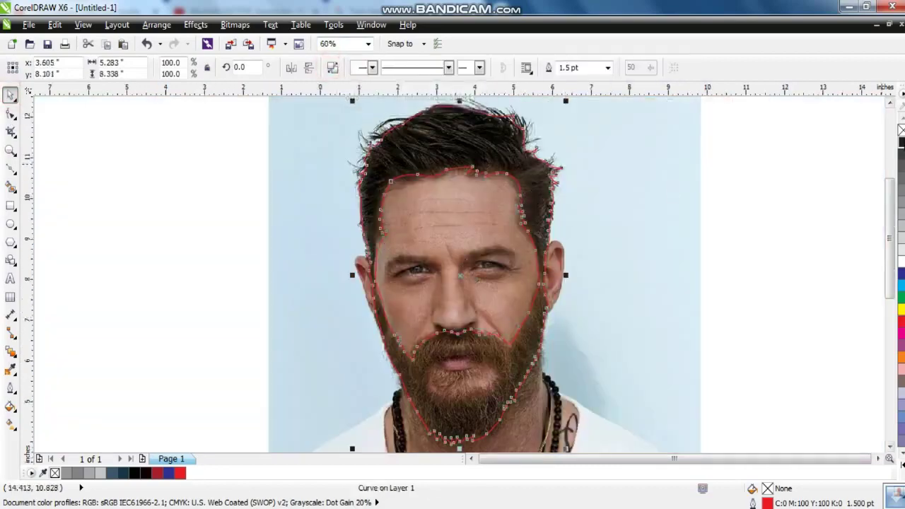
Try the combined hair and beard shape with a black fill and no outline beside the photo.
{"action": "left_click", "coordinate": [901, 142]}
{"action": "right_click", "coordinate": [901, 129]}
{"action": "left_click", "coordinate": [845, 157]}
{"action": "left_click_drag", "start_coordinate": [413, 179], "coordinate": [796, 179]}
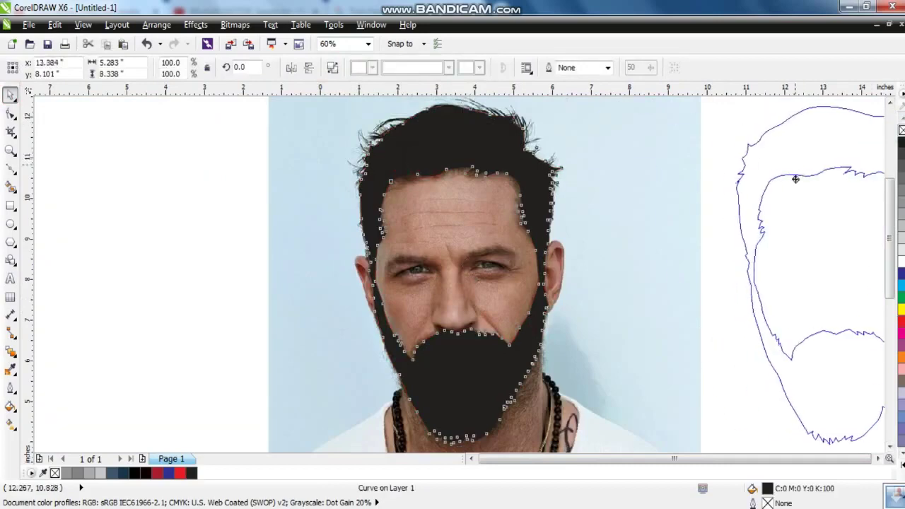
{"action": "key", "text": "F3"}
{"action": "left_click", "coordinate": [10, 150]}
{"action": "left_click", "coordinate": [529, 235]}
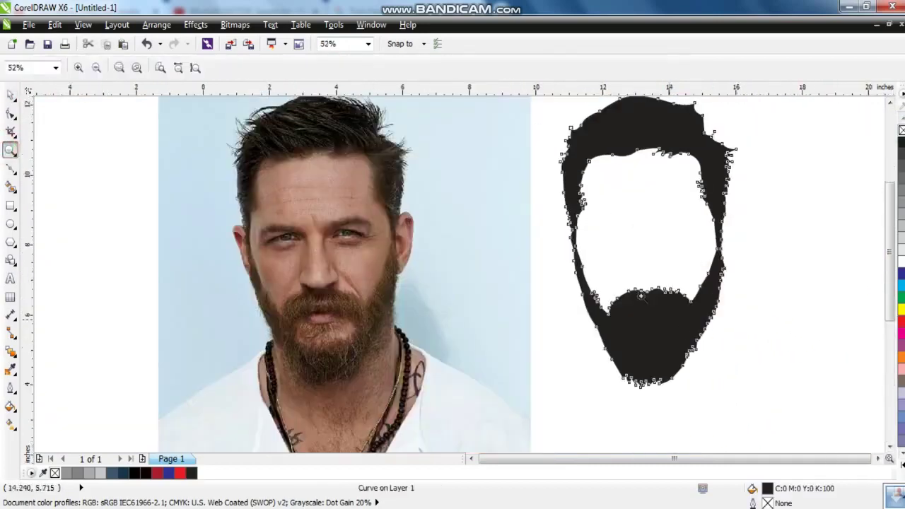
Undo the move, the outline removal and the black fill of the hair and beard shape.
{"action": "left_click", "coordinate": [10, 96]}
{"action": "key", "text": "ctrl+z"}
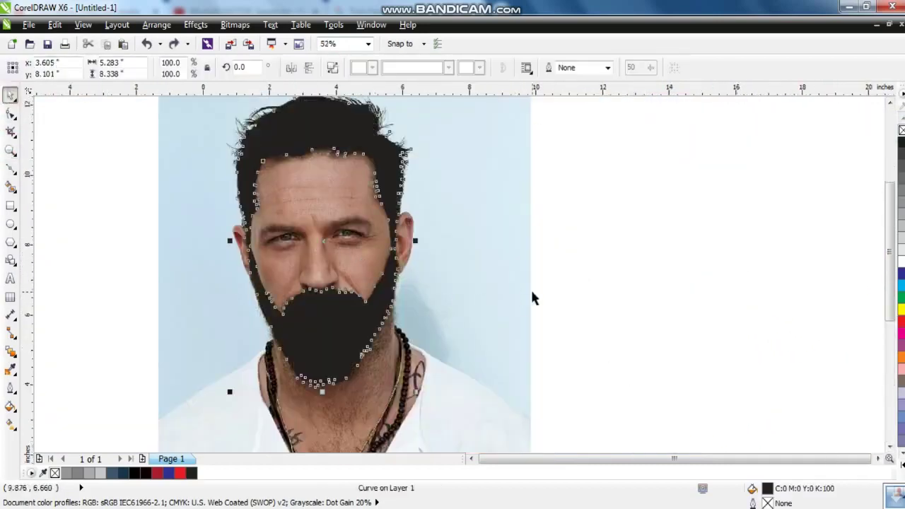
{"action": "key", "text": "ctrl+z"}
{"action": "key", "text": "ctrl+z"}
Start a Bezier curve just below the left-hand corner of the mouth with a 2 pt red outline.
{"action": "left_click", "coordinate": [11, 150]}
{"action": "left_click_drag", "start_coordinate": [243, 283], "coordinate": [434, 390]}
{"action": "left_click", "coordinate": [11, 369]}
{"action": "left_click", "coordinate": [11, 387]}
{"action": "left_click", "coordinate": [50, 302]}
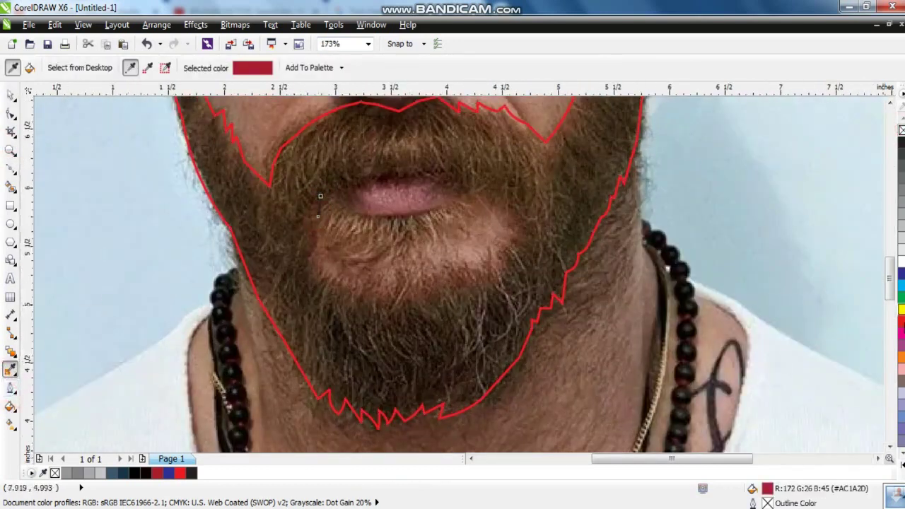
{"action": "key", "text": "z"}
{"action": "left_click_drag", "start_coordinate": [636, 364], "coordinate": [263, 153]}
{"action": "key", "text": "F10"}
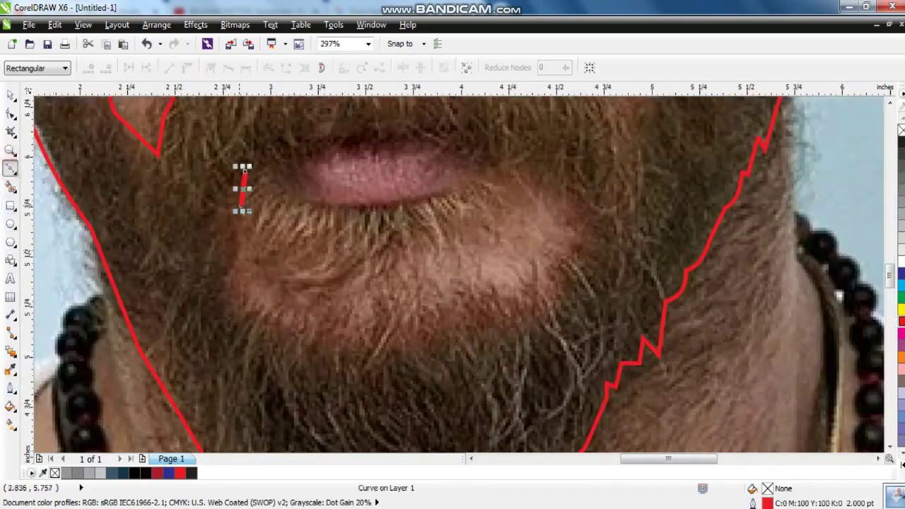
Trace the bare skin patch below the lower lip with jagged edges and close the curve at its start.
{"action": "mouse_move", "coordinate": [241, 267]}
{"action": "left_mouse_down"}
{"action": "mouse_move", "coordinate": [253, 299]}
{"action": "mouse_move", "coordinate": [267, 294]}
{"action": "mouse_move", "coordinate": [346, 327]}
{"action": "mouse_move", "coordinate": [402, 319]}
{"action": "mouse_move", "coordinate": [415, 302]}
{"action": "mouse_move", "coordinate": [447, 304]}
{"action": "mouse_move", "coordinate": [468, 289]}
{"action": "mouse_move", "coordinate": [520, 297]}
{"action": "left_mouse_up"}
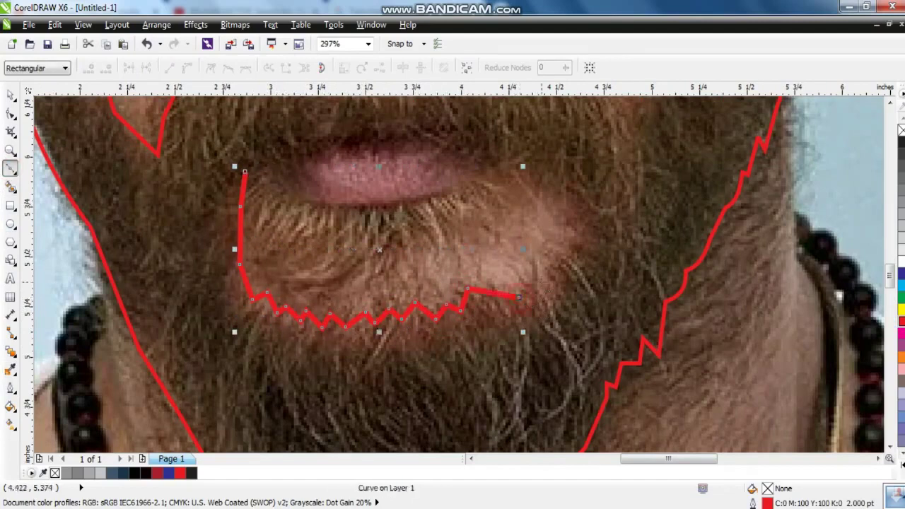
{"action": "mouse_move", "coordinate": [578, 232]}
{"action": "left_mouse_down"}
{"action": "mouse_move", "coordinate": [572, 188]}
{"action": "mouse_move", "coordinate": [523, 175]}
{"action": "left_mouse_up"}
{"action": "left_click_drag", "start_coordinate": [510, 210], "coordinate": [493, 212]}
{"action": "mouse_move", "coordinate": [444, 241]}
{"action": "left_mouse_down"}
{"action": "mouse_move", "coordinate": [414, 273]}
{"action": "mouse_move", "coordinate": [349, 251]}
{"action": "left_mouse_up"}
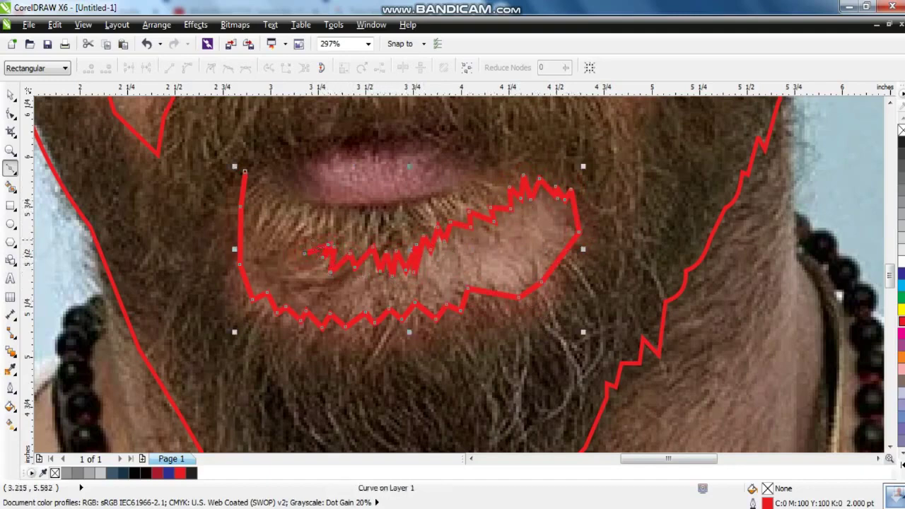
{"action": "left_click_drag", "start_coordinate": [286, 234], "coordinate": [249, 185]}
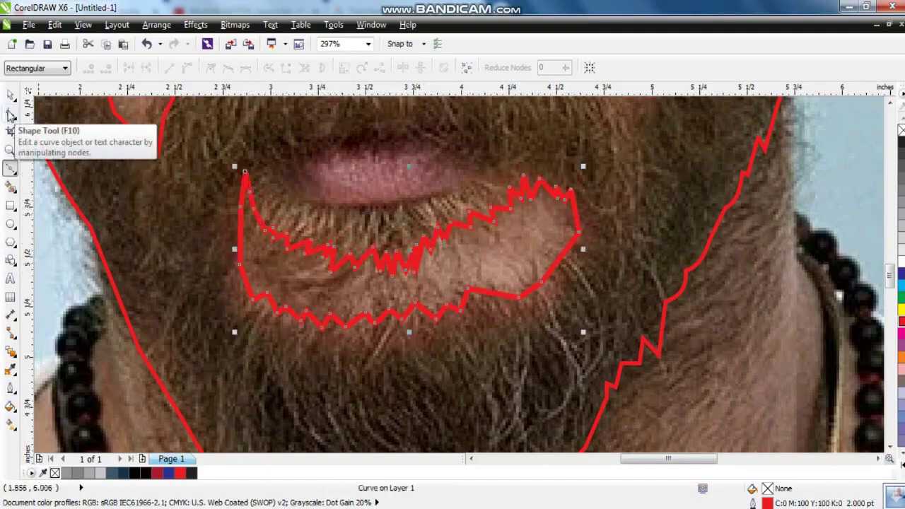
Combine the chin patch outline with the hair and beard outline.
{"action": "double_click", "coordinate": [11, 94]}
{"action": "left_click", "coordinate": [332, 68]}
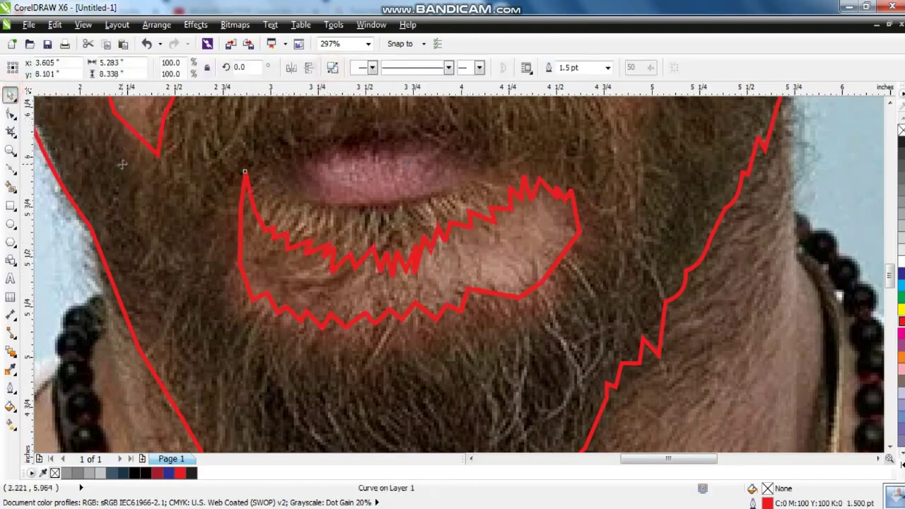
{"action": "left_click", "coordinate": [10, 151]}
{"action": "left_click_drag", "start_coordinate": [668, 212], "coordinate": [193, 175]}
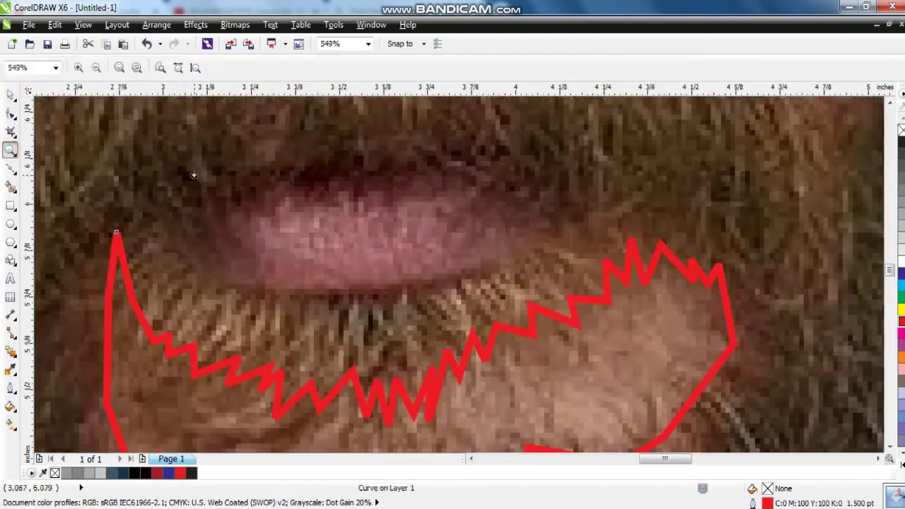
{"action": "double_click", "coordinate": [11, 151]}
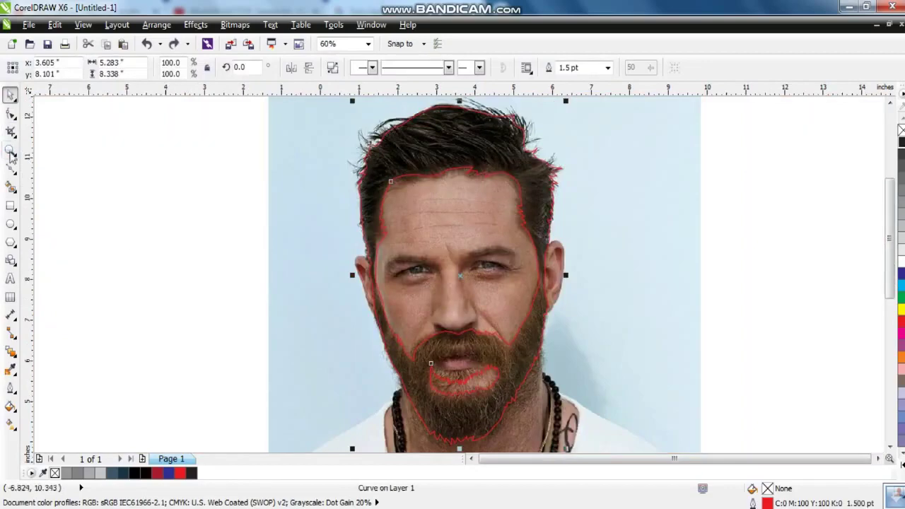
Trace the lips with a closed Bezier outline that has a jagged upper edge.
{"action": "left_click", "coordinate": [499, 386]}
{"action": "left_click", "coordinate": [481, 371]}
{"action": "left_click", "coordinate": [10, 168]}
{"action": "left_click_drag", "start_coordinate": [240, 249], "coordinate": [305, 292]}
{"action": "mouse_move", "coordinate": [380, 289]}
{"action": "left_mouse_down"}
{"action": "mouse_move", "coordinate": [481, 245]}
{"action": "mouse_move", "coordinate": [466, 228]}
{"action": "mouse_move", "coordinate": [409, 207]}
{"action": "mouse_move", "coordinate": [337, 221]}
{"action": "mouse_move", "coordinate": [336, 212]}
{"action": "mouse_move", "coordinate": [304, 227]}
{"action": "mouse_move", "coordinate": [302, 218]}
{"action": "mouse_move", "coordinate": [278, 234]}
{"action": "mouse_move", "coordinate": [290, 259]}
{"action": "mouse_move", "coordinate": [263, 254]}
{"action": "mouse_move", "coordinate": [272, 267]}
{"action": "mouse_move", "coordinate": [243, 249]}
{"action": "mouse_move", "coordinate": [188, 269]}
{"action": "left_mouse_up"}
Bend the lip outline's segments around the left-hand corner and along the lower lip.
{"action": "left_click", "coordinate": [11, 113]}
{"action": "scroll", "coordinate": [321, 238], "scroll_direction": "up", "scroll_amount": 3}
{"action": "left_click_drag", "start_coordinate": [169, 386], "coordinate": [164, 398]}
{"action": "left_click", "coordinate": [453, 408]}
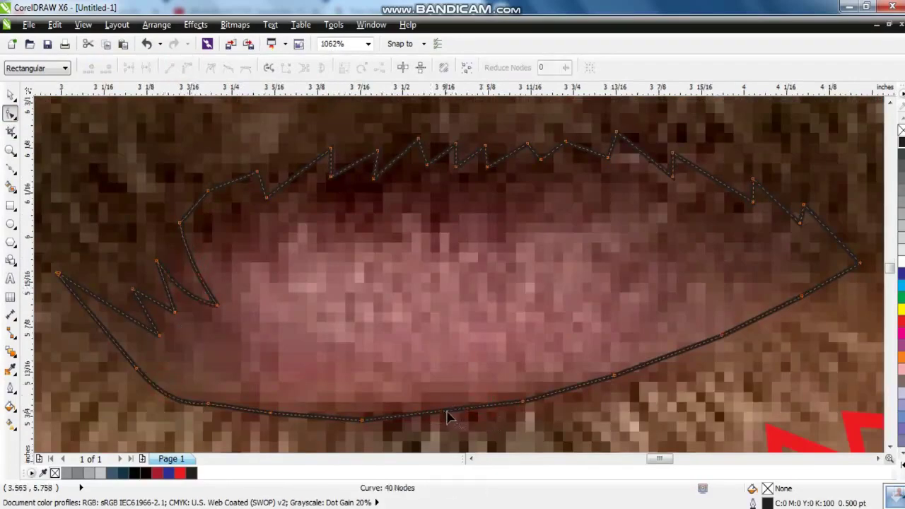
Combine the lip outline with the hair and beard outline.
{"action": "key", "text": "space"}
{"action": "scroll", "coordinate": [354, 234], "scroll_direction": "down", "scroll_amount": 2}
{"action": "scroll", "coordinate": [375, 236], "scroll_direction": "down", "scroll_amount": 4}
{"action": "left_click", "coordinate": [244, 146], "text": "shift"}
{"action": "key", "text": "ctrl+l"}
Try the combined shape with a black fill beside the photo and undo both changes.
{"action": "scroll", "coordinate": [281, 245], "scroll_direction": "up", "scroll_amount": 2}
{"action": "scroll", "coordinate": [452, 268], "scroll_direction": "down", "scroll_amount": 3}
{"action": "left_click", "coordinate": [901, 142]}
{"action": "left_click_drag", "start_coordinate": [459, 396], "coordinate": [848, 360]}
{"action": "key", "text": "ctrl+z"}
{"action": "key", "text": "ctrl+z"}
{"action": "left_click", "coordinate": [714, 240]}
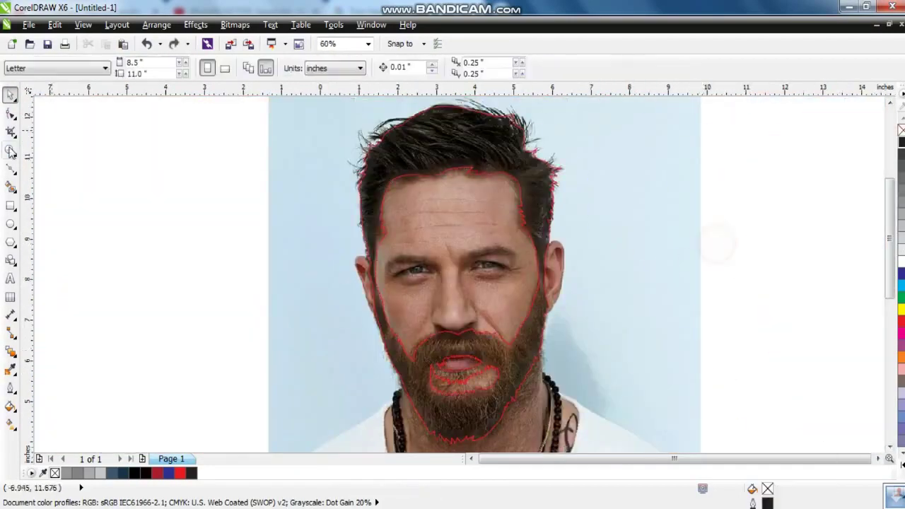
Trace the lower edge of the left-hand eyebrow with Bezier segments from its outer tip to its inner end.
{"action": "key", "text": "z"}
{"action": "left_click_drag", "start_coordinate": [297, 97], "coordinate": [647, 314]}
{"action": "scroll", "coordinate": [403, 300], "scroll_direction": "up", "scroll_amount": 3}
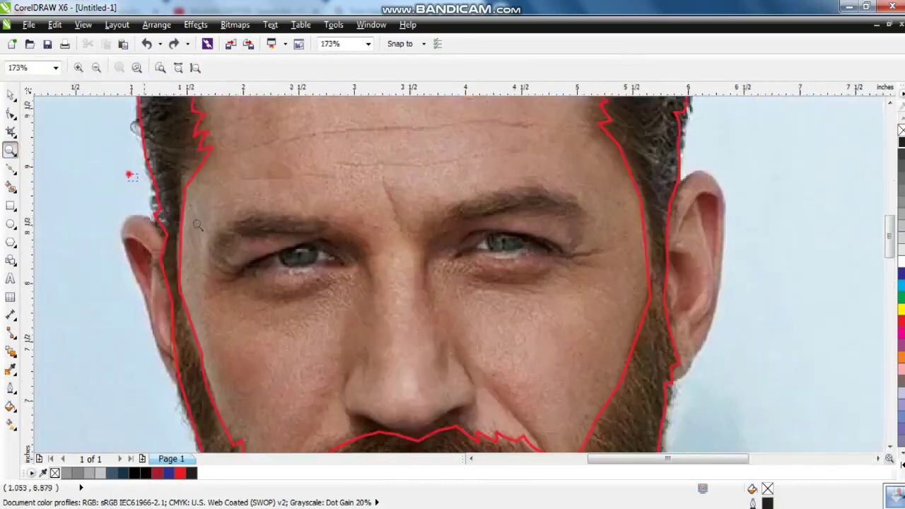
{"action": "key", "text": "F10"}
{"action": "left_click", "coordinate": [267, 330]}
{"action": "left_click", "coordinate": [351, 256]}
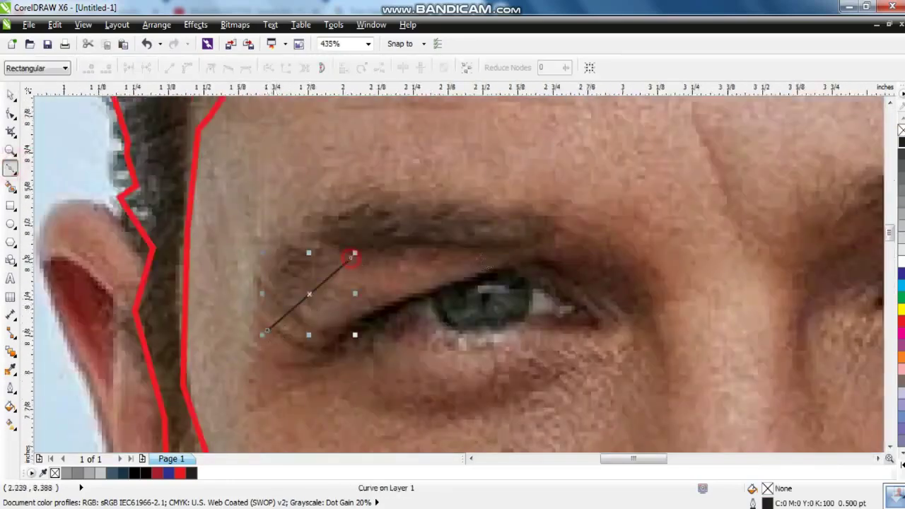
{"action": "left_click", "coordinate": [542, 252]}
{"action": "left_click", "coordinate": [557, 225]}
Trace the left-hand eyebrow's upper edge with jagged hair tips back towards its outer tip.
{"action": "left_click", "coordinate": [526, 209]}
{"action": "left_click", "coordinate": [362, 194]}
{"action": "left_click", "coordinate": [350, 213]}
{"action": "left_click", "coordinate": [326, 223]}
{"action": "left_click", "coordinate": [334, 228]}
{"action": "left_click", "coordinate": [307, 238]}
{"action": "left_click", "coordinate": [321, 242]}
{"action": "left_click", "coordinate": [294, 256]}
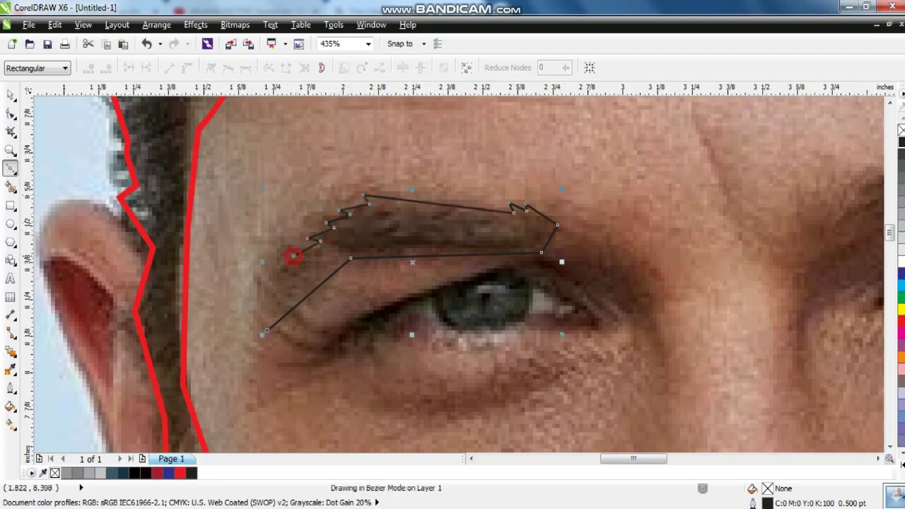
Select all nodes of the eyebrow outline and convert its segments to curves.
{"action": "left_click", "coordinate": [10, 113]}
{"action": "left_click_drag", "start_coordinate": [228, 165], "coordinate": [627, 363]}
{"action": "left_click", "coordinate": [188, 67]}
{"action": "scroll", "coordinate": [448, 141], "scroll_direction": "up", "scroll_amount": 3}
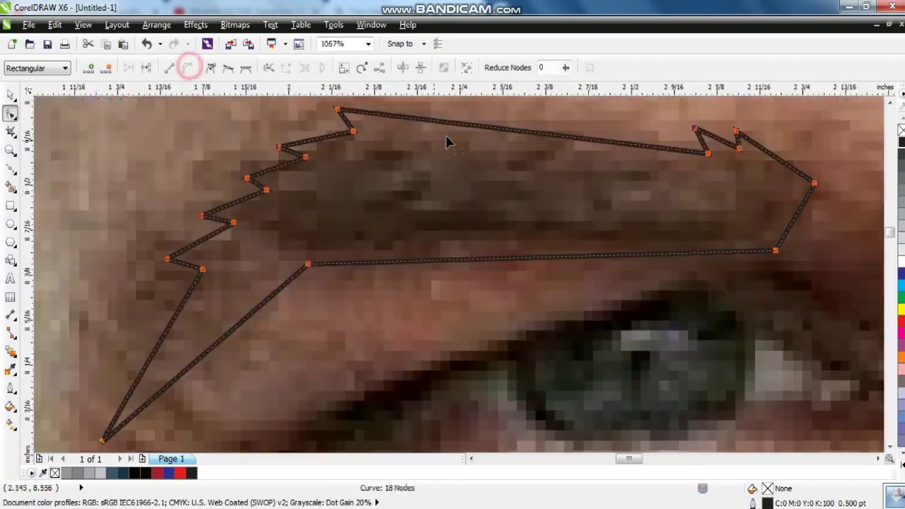
Bend the eyebrow outline's segments to follow its arched edges and rounded inner end.
{"action": "scroll", "coordinate": [448, 141], "scroll_direction": "down", "scroll_amount": 2}
{"action": "left_click_drag", "start_coordinate": [485, 202], "coordinate": [331, 232]}
{"action": "left_click_drag", "start_coordinate": [352, 197], "coordinate": [388, 145]}
{"action": "left_click_drag", "start_coordinate": [629, 189], "coordinate": [635, 191]}
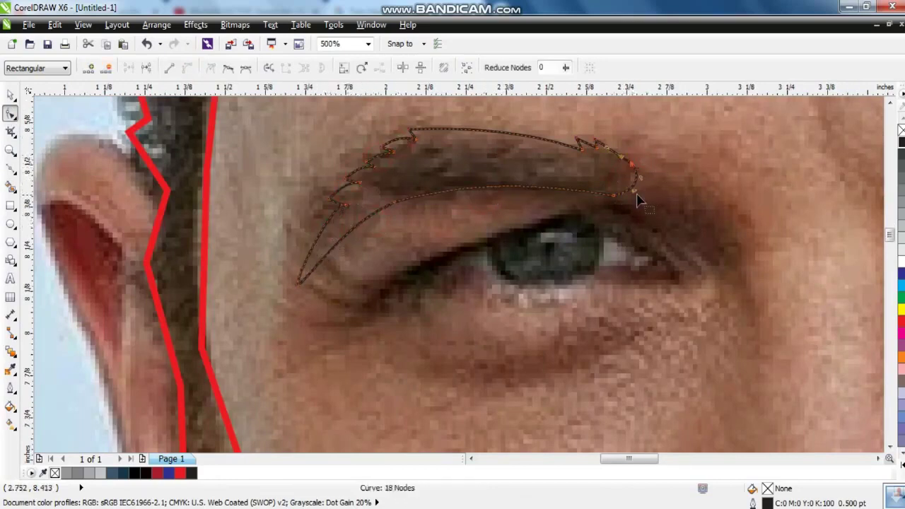
{"action": "left_click_drag", "start_coordinate": [424, 202], "coordinate": [424, 198]}
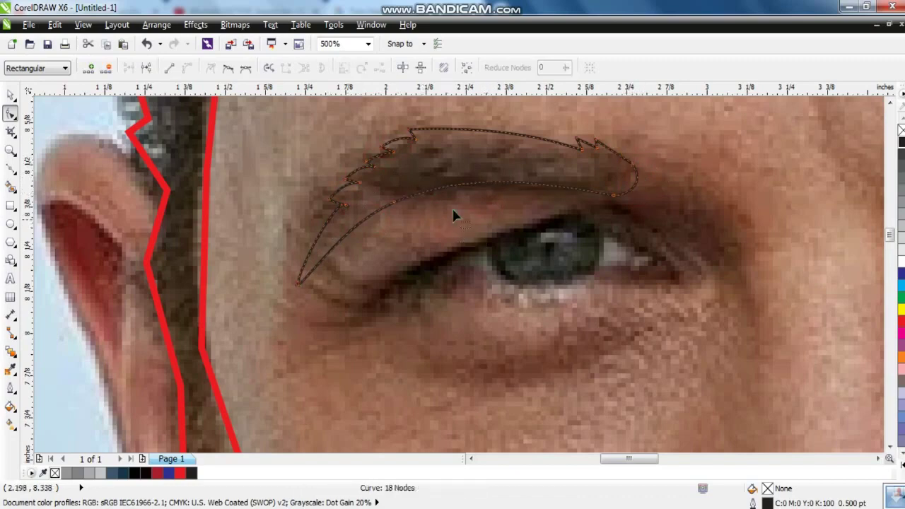
Trace the left-hand eye's upper lid line and outer lashes with a Bezier curve and convert its segments to curves.
{"action": "left_click", "coordinate": [11, 167]}
{"action": "left_click", "coordinate": [400, 303]}
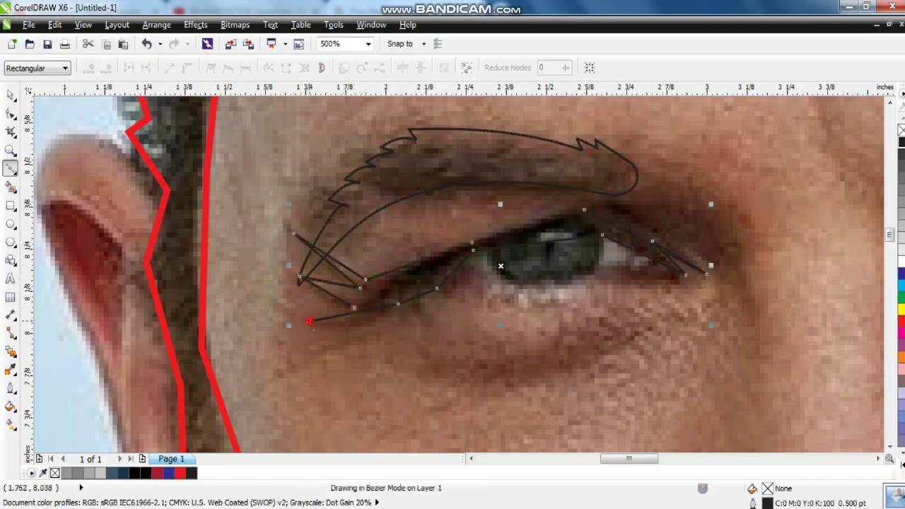
{"action": "left_click", "coordinate": [10, 113]}
{"action": "scroll", "coordinate": [488, 226], "scroll_direction": "up", "scroll_amount": 1}
{"action": "scroll", "coordinate": [509, 233], "scroll_direction": "down", "scroll_amount": 1}
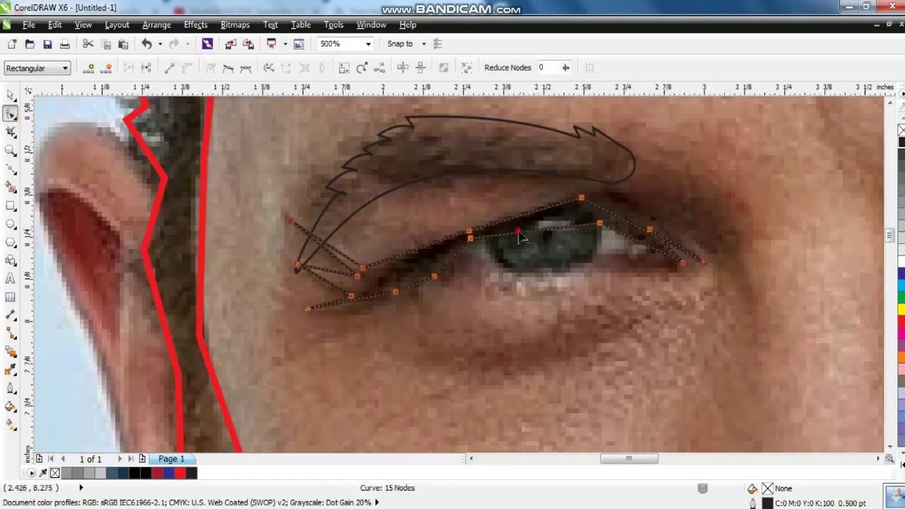
Bend the eyelid outline's segments around the iris, along the lid and at both eye corners.
{"action": "left_click_drag", "start_coordinate": [527, 239], "coordinate": [520, 258]}
{"action": "left_click_drag", "start_coordinate": [522, 216], "coordinate": [448, 239]}
{"action": "mouse_move", "coordinate": [631, 224]}
{"action": "left_mouse_down"}
{"action": "mouse_move", "coordinate": [636, 212]}
{"action": "mouse_move", "coordinate": [665, 243]}
{"action": "mouse_move", "coordinate": [640, 235]}
{"action": "left_mouse_up"}
{"action": "mouse_move", "coordinate": [440, 284]}
{"action": "left_mouse_down"}
{"action": "mouse_move", "coordinate": [441, 263]}
{"action": "mouse_move", "coordinate": [404, 277]}
{"action": "mouse_move", "coordinate": [370, 307]}
{"action": "mouse_move", "coordinate": [339, 297]}
{"action": "mouse_move", "coordinate": [344, 268]}
{"action": "mouse_move", "coordinate": [445, 269]}
{"action": "left_mouse_up"}
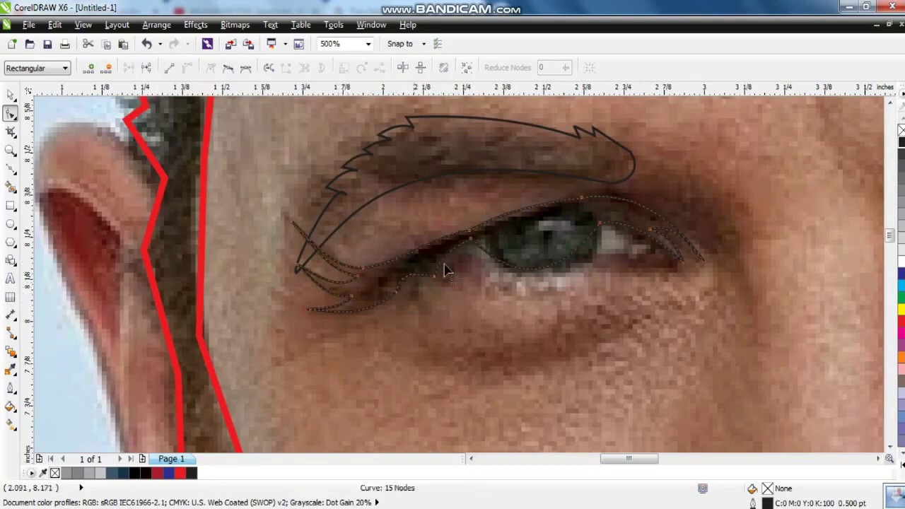
Fill the left-hand eyebrow and eyelid shapes with black.
{"action": "left_click", "coordinate": [9, 150]}
{"action": "right_click", "coordinate": [566, 248]}
{"action": "right_click", "coordinate": [533, 222]}
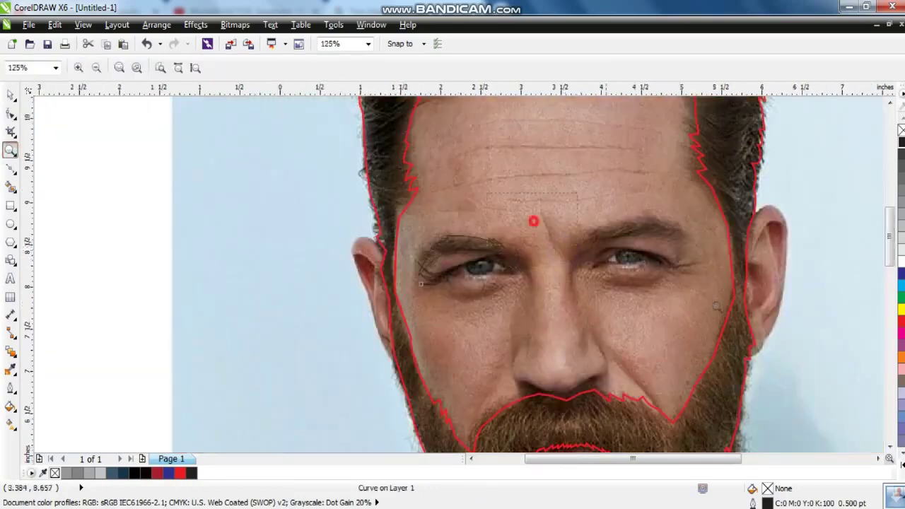
{"action": "left_click", "coordinate": [800, 337]}
{"action": "key", "text": "space"}
{"action": "scroll", "coordinate": [452, 275], "scroll_direction": "down", "scroll_amount": 3}
{"action": "left_click", "coordinate": [792, 185]}
Trace the outer rim of the right-hand ear as a thin closed Bezier shape.
{"action": "key", "text": "F3"}
{"action": "left_click", "coordinate": [10, 150]}
{"action": "left_click", "coordinate": [376, 135]}
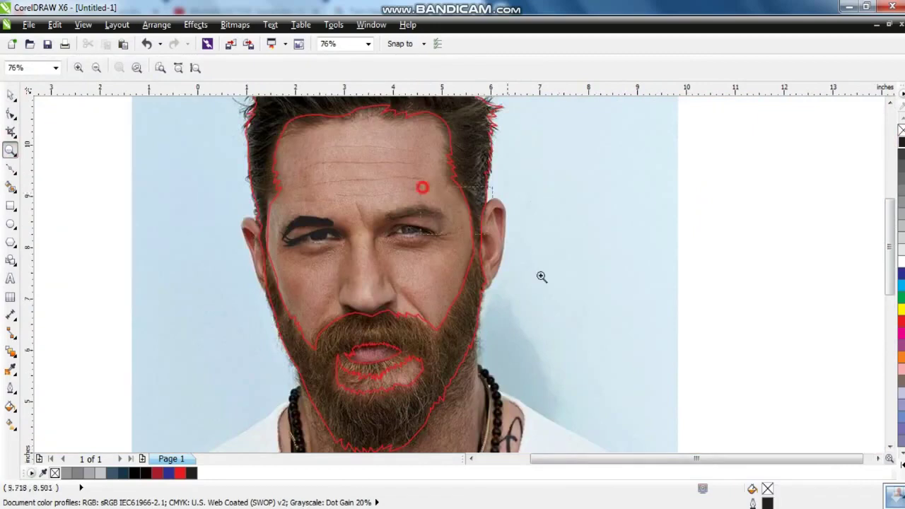
{"action": "scroll", "coordinate": [541, 276], "scroll_direction": "up", "scroll_amount": 3}
{"action": "key", "text": "F5"}
{"action": "left_click", "coordinate": [398, 129]}
{"action": "left_click", "coordinate": [443, 168]}
{"action": "left_click", "coordinate": [414, 316]}
{"action": "left_click", "coordinate": [387, 344]}
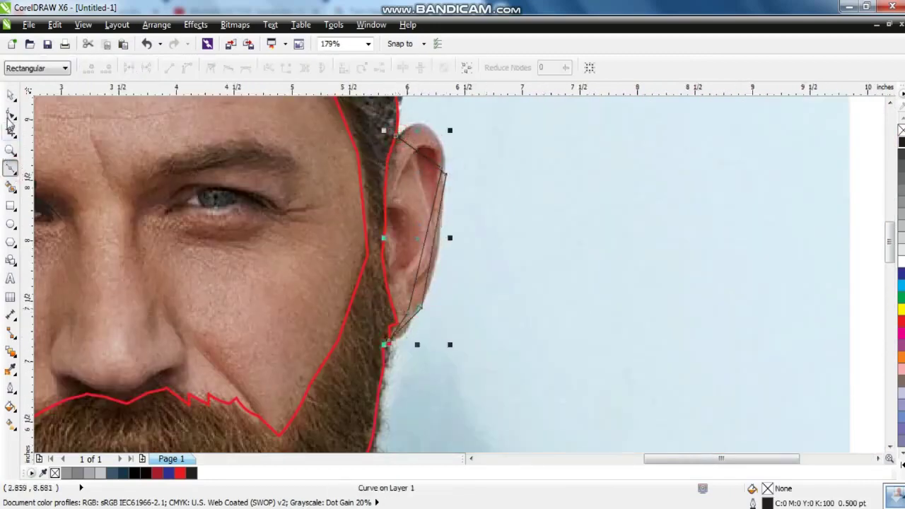
Convert the ear rim's segments to curves and bend them around the top and outer side of the ear.
{"action": "left_click", "coordinate": [10, 115]}
{"action": "key", "text": "shift+F2"}
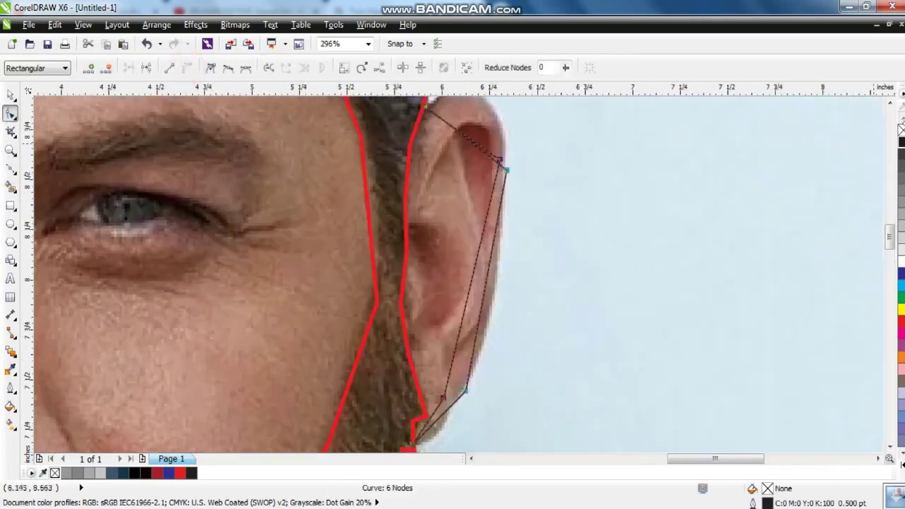
{"action": "scroll", "coordinate": [476, 173], "scroll_direction": "up", "scroll_amount": 1}
{"action": "left_click_drag", "start_coordinate": [463, 204], "coordinate": [476, 171]}
{"action": "left_click_drag", "start_coordinate": [489, 311], "coordinate": [496, 329]}
{"action": "left_click_drag", "start_coordinate": [473, 208], "coordinate": [488, 169]}
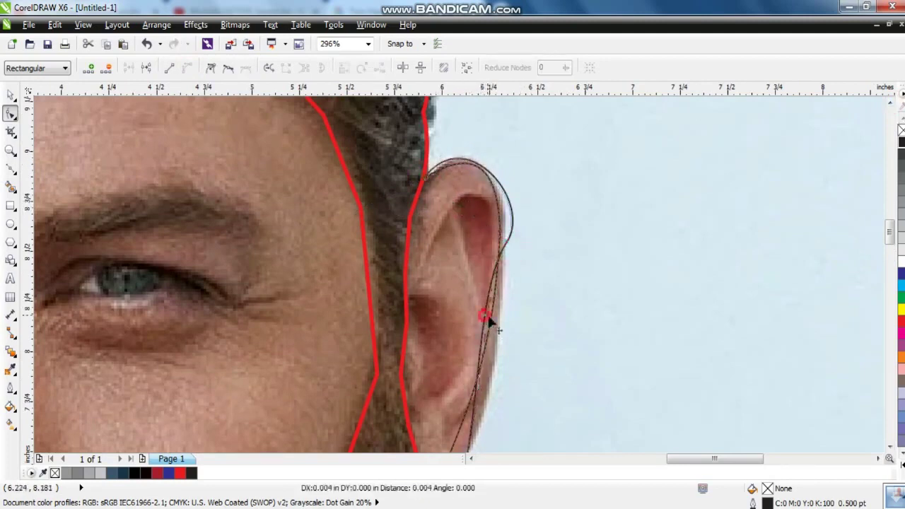
{"action": "left_click", "coordinate": [506, 275]}
Refine the ear rim's curve by deleting an extra node, and fill the shape with black.
{"action": "left_click_drag", "start_coordinate": [507, 248], "coordinate": [504, 242]}
{"action": "left_click_drag", "start_coordinate": [463, 126], "coordinate": [477, 123]}
{"action": "scroll", "coordinate": [882, 437], "scroll_direction": "down", "scroll_amount": 3}
{"action": "left_click_drag", "start_coordinate": [465, 282], "coordinate": [448, 333]}
{"action": "key", "text": "Delete"}
{"action": "left_click", "coordinate": [901, 141]}
{"action": "key", "text": "shift+F2"}
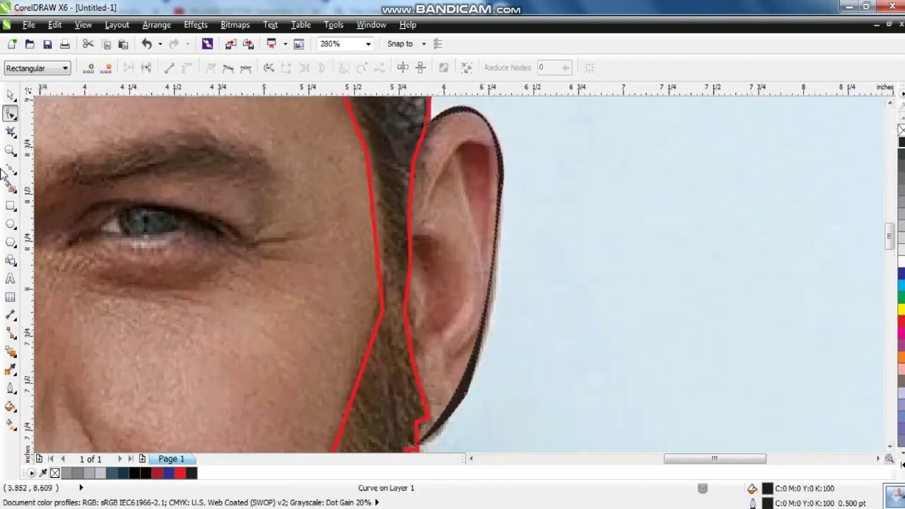
Trace the lower inner hollow of the right-hand ear with Bezier segments.
{"action": "key", "text": "z"}
{"action": "scroll", "coordinate": [479, 299], "scroll_direction": "up", "scroll_amount": 1}
{"action": "key", "text": "F5"}
{"action": "left_click", "coordinate": [382, 240]}
{"action": "left_click", "coordinate": [450, 313]}
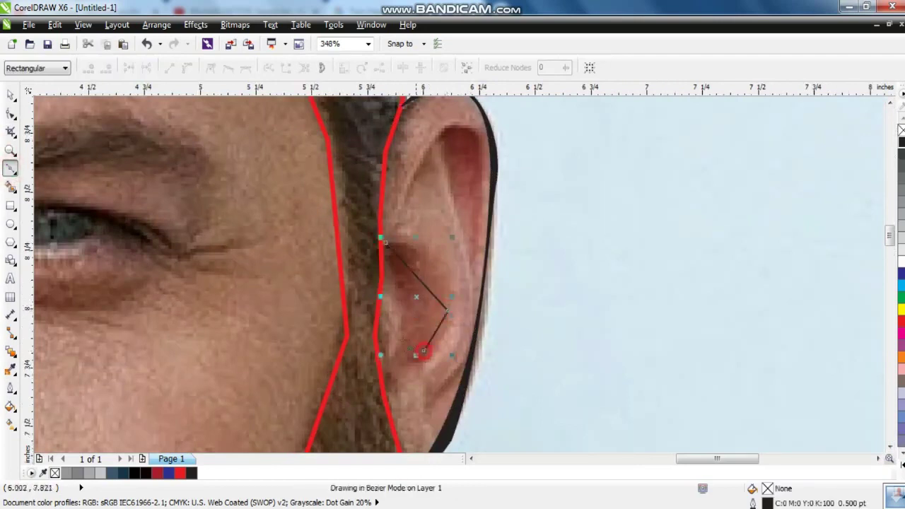
Convert the ear hollow's segments to curves and bend them into a crescent shape.
{"action": "left_click", "coordinate": [11, 113]}
{"action": "left_click", "coordinate": [187, 67]}
{"action": "left_click_drag", "start_coordinate": [410, 270], "coordinate": [422, 253]}
{"action": "left_click_drag", "start_coordinate": [435, 330], "coordinate": [407, 360]}
{"action": "left_click_drag", "start_coordinate": [395, 299], "coordinate": [405, 299]}
Trace the upper inner fold of the right-hand ear with a closed Bezier shape.
{"action": "left_click", "coordinate": [11, 167]}
{"action": "left_click", "coordinate": [406, 196]}
{"action": "left_click", "coordinate": [438, 139]}
{"action": "left_click", "coordinate": [472, 282]}
Bend the upper ear fold's segments to follow the shadow inside the rim.
{"action": "key", "text": "F10"}
{"action": "left_click", "coordinate": [464, 188]}
{"action": "left_click_drag", "start_coordinate": [465, 189], "coordinate": [445, 143]}
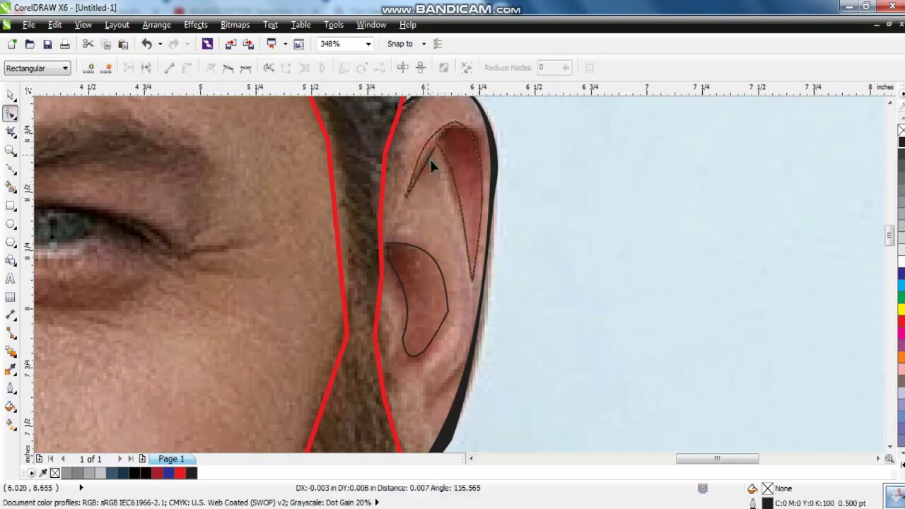
Trace the small shadow near the right-hand ear's lobe with a closed four-node Bezier shape.
{"action": "left_click", "coordinate": [10, 168]}
{"action": "left_click", "coordinate": [461, 337]}
{"action": "left_click", "coordinate": [423, 386]}
{"action": "left_click", "coordinate": [434, 431]}
{"action": "left_click", "coordinate": [441, 386]}
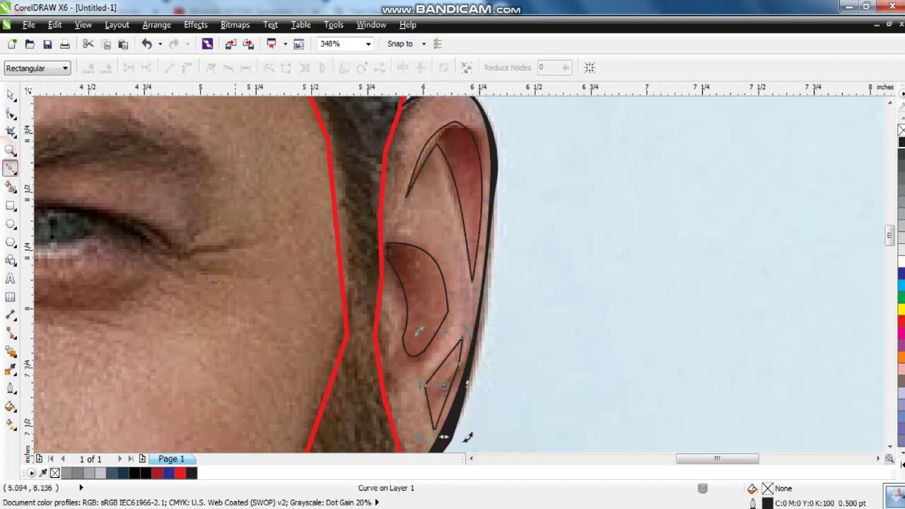
Pull the lobe shape's outer node inward and bend its segments to follow the shadow.
{"action": "key", "text": "F10"}
{"action": "scroll", "coordinate": [408, 357], "scroll_direction": "up", "scroll_amount": 2}
{"action": "left_click_drag", "start_coordinate": [514, 275], "coordinate": [475, 303]}
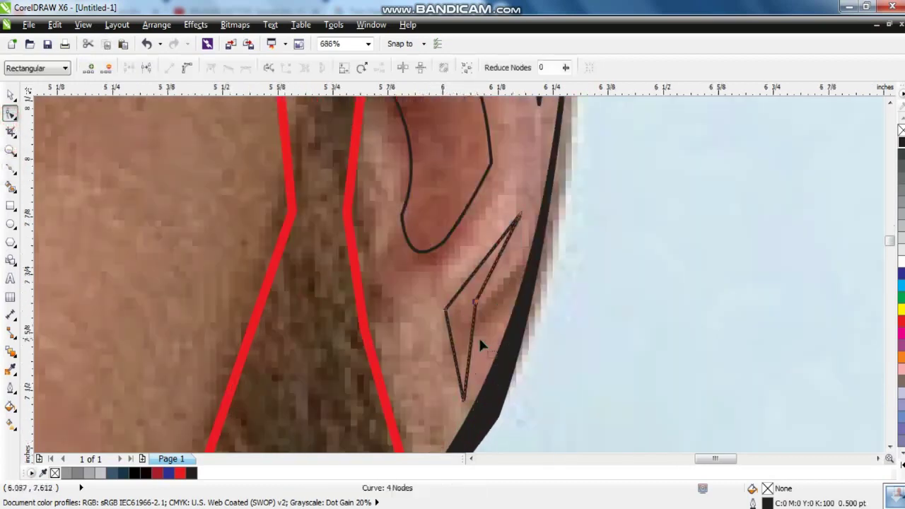
{"action": "left_click", "coordinate": [484, 315]}
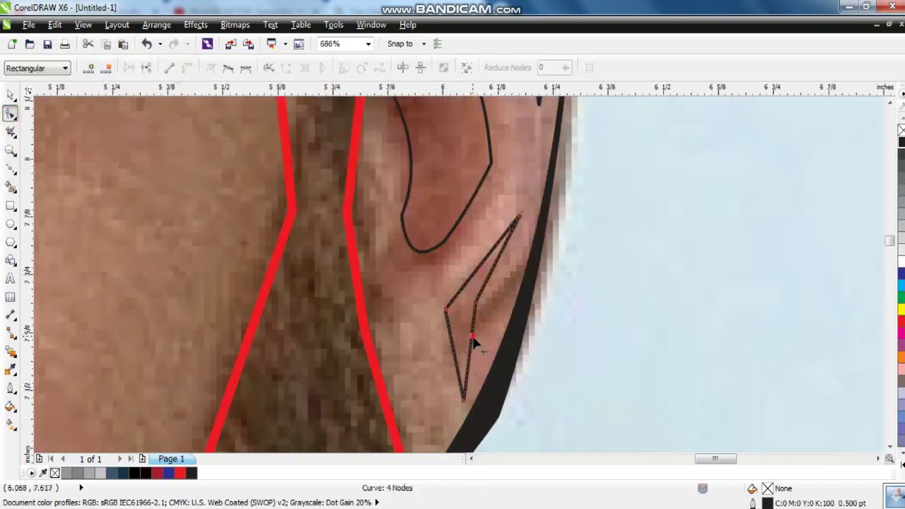
{"action": "mouse_move", "coordinate": [485, 284]}
{"action": "left_mouse_down"}
{"action": "mouse_move", "coordinate": [491, 290]}
{"action": "mouse_move", "coordinate": [488, 281]}
{"action": "left_mouse_up"}
Select the traced shapes of the right-hand ear and fill them black.
{"action": "scroll", "coordinate": [449, 336], "scroll_direction": "down", "scroll_amount": 5}
{"action": "key", "text": "space"}
{"action": "scroll", "coordinate": [515, 195], "scroll_direction": "down", "scroll_amount": 1}
{"action": "left_click_drag", "start_coordinate": [693, 156], "coordinate": [428, 265]}
{"action": "left_click", "coordinate": [788, 236]}
{"action": "left_click", "coordinate": [456, 212]}
{"action": "left_click", "coordinate": [447, 207]}
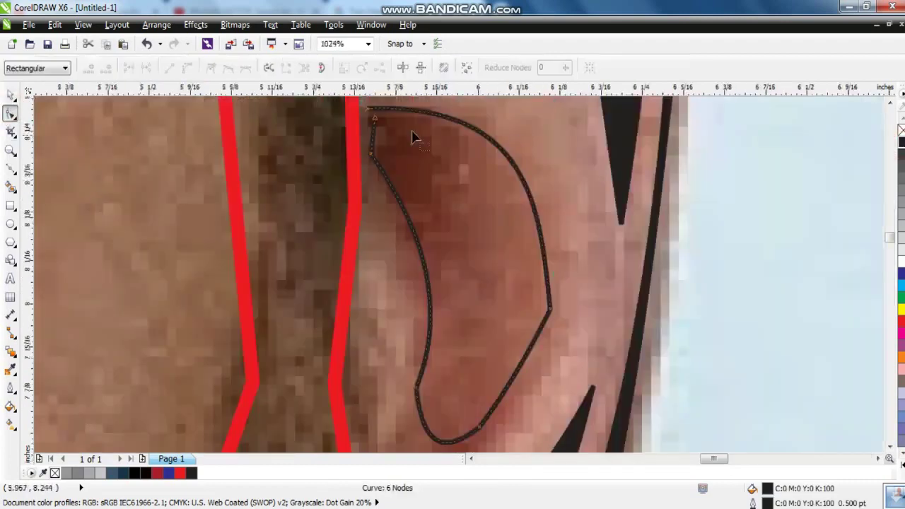
Adjust the open end node of the right-hand ear's lower hollow outline and fill the hollow black.
{"action": "left_click_drag", "start_coordinate": [374, 121], "coordinate": [374, 118]}
{"action": "left_click", "coordinate": [901, 142]}
{"action": "key", "text": "space"}
{"action": "scroll", "coordinate": [487, 204], "scroll_direction": "down", "scroll_amount": 3}
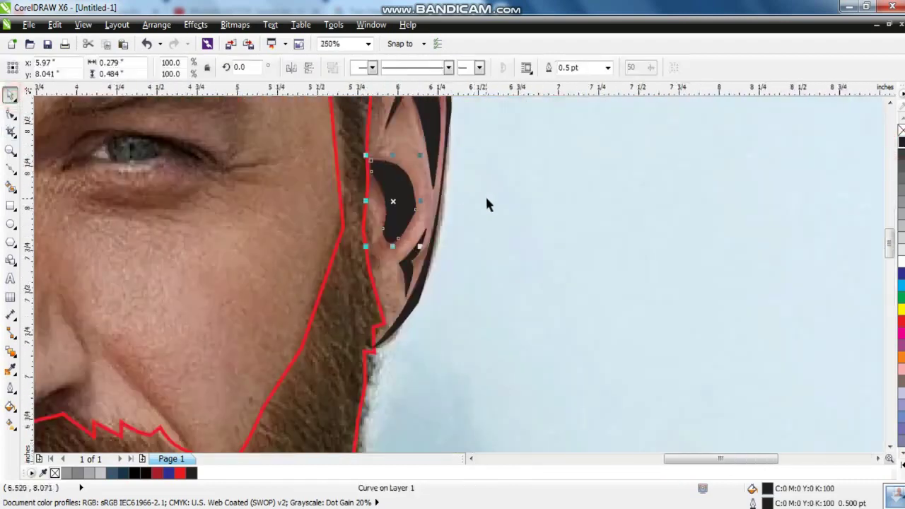
Trace the rim of the left-hand ear as a thin closed outline from the hairline down to the beard.
{"action": "scroll", "coordinate": [486, 204], "scroll_direction": "down", "scroll_amount": 3}
{"action": "left_click", "coordinate": [11, 151]}
{"action": "scroll", "coordinate": [243, 155], "scroll_direction": "up", "scroll_amount": 2}
{"action": "scroll", "coordinate": [282, 155], "scroll_direction": "up", "scroll_amount": 1}
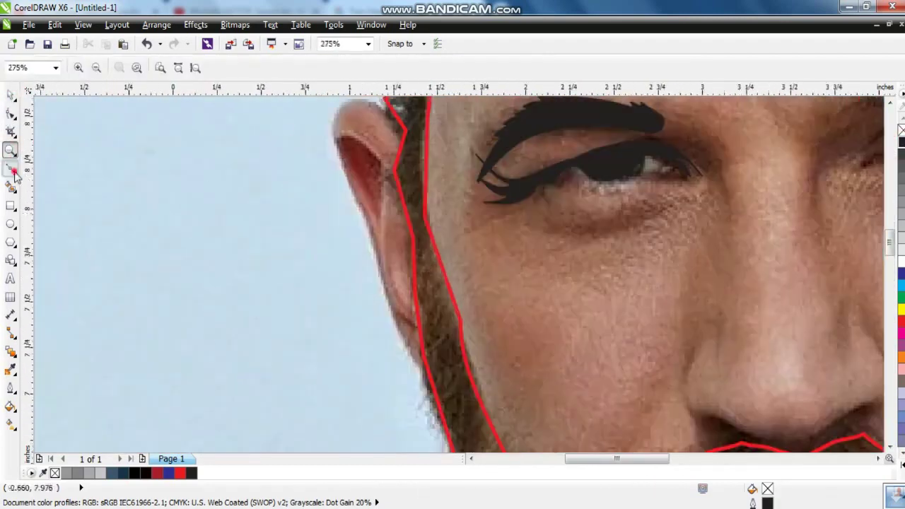
{"action": "left_click", "coordinate": [16, 175]}
{"action": "left_click", "coordinate": [70, 182]}
{"action": "left_click_drag", "start_coordinate": [346, 150], "coordinate": [391, 126]}
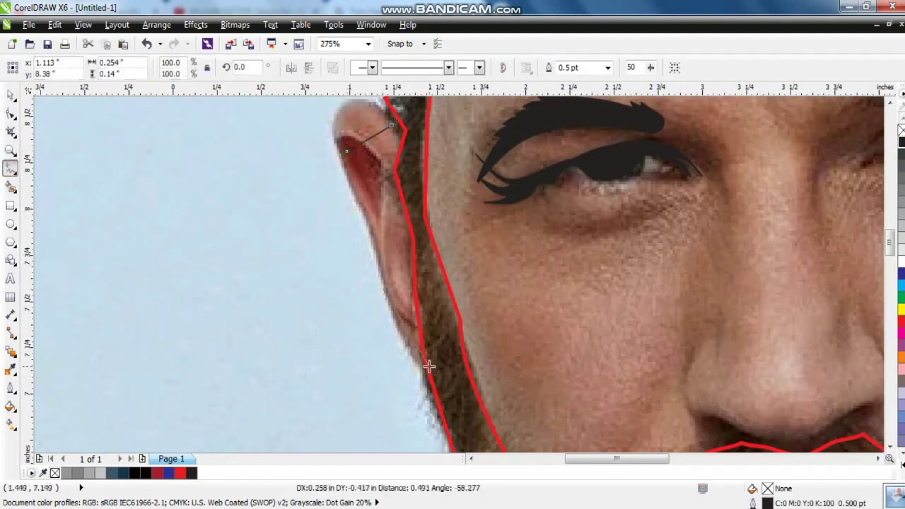
{"action": "mouse_move", "coordinate": [425, 368]}
{"action": "left_mouse_down"}
{"action": "mouse_move", "coordinate": [382, 290]}
{"action": "mouse_move", "coordinate": [332, 145]}
{"action": "left_mouse_up"}
{"action": "left_click_drag", "start_coordinate": [387, 117], "coordinate": [392, 124]}
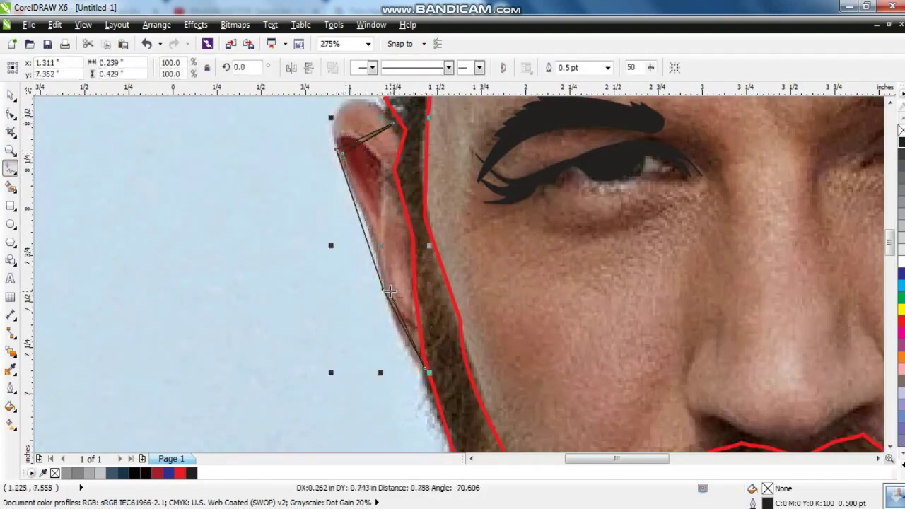
Bend the left-hand ear rim's segments to follow the outer edge of the ear.
{"action": "left_click", "coordinate": [11, 113]}
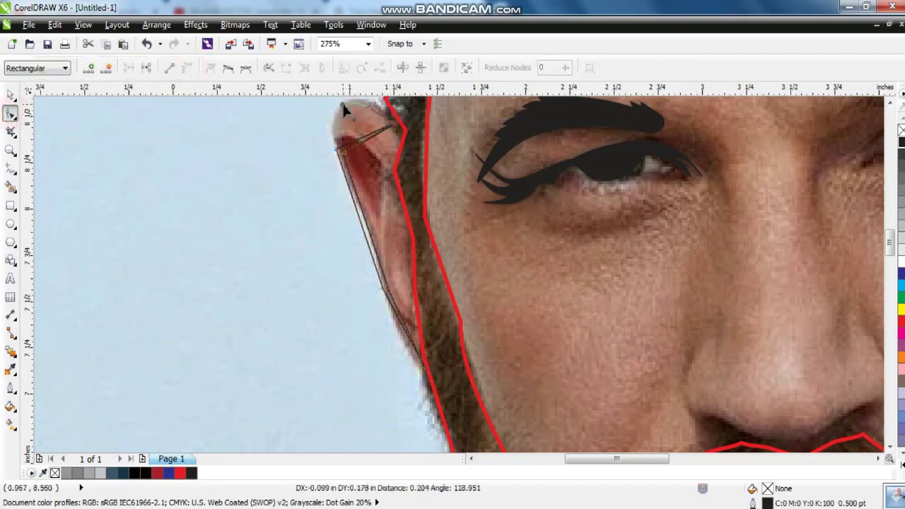
{"action": "left_click_drag", "start_coordinate": [372, 240], "coordinate": [367, 237]}
{"action": "left_click_drag", "start_coordinate": [400, 324], "coordinate": [404, 324]}
{"action": "left_click", "coordinate": [10, 94]}
{"action": "left_click", "coordinate": [40, 90]}
{"action": "key", "text": "Escape"}
Trace the dark upper hollow of the left-hand ear as a closed shape and curve its sides.
{"action": "left_click", "coordinate": [11, 150]}
{"action": "scroll", "coordinate": [259, 276], "scroll_direction": "up", "scroll_amount": 1}
{"action": "left_click", "coordinate": [11, 169]}
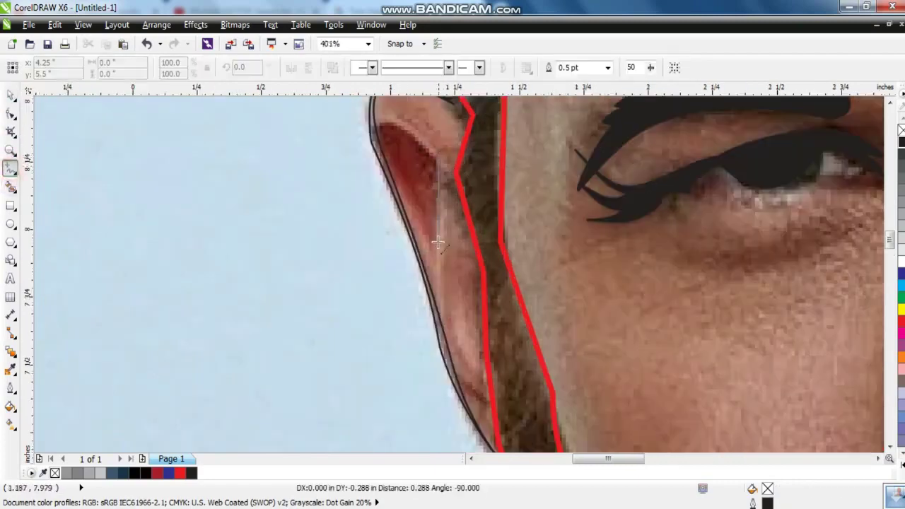
{"action": "left_click", "coordinate": [433, 249]}
{"action": "key", "text": "F10"}
{"action": "left_click_drag", "start_coordinate": [438, 188], "coordinate": [407, 186]}
Trace the lower inner fold of the left-hand ear with a closed six-node shape and curve its segments.
{"action": "left_click", "coordinate": [11, 169]}
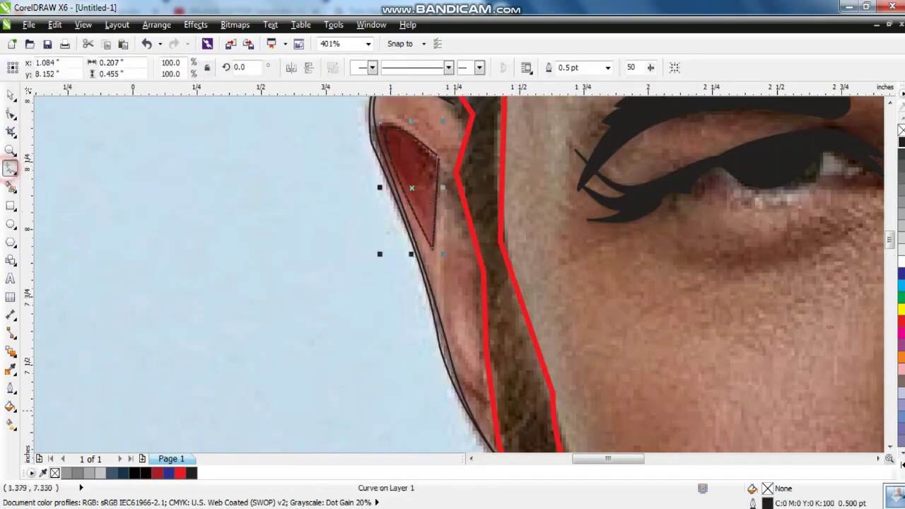
{"action": "mouse_move", "coordinate": [488, 399]}
{"action": "left_mouse_down"}
{"action": "mouse_move", "coordinate": [450, 279]}
{"action": "mouse_move", "coordinate": [465, 366]}
{"action": "left_mouse_up"}
{"action": "left_click", "coordinate": [465, 365]}
{"action": "left_click", "coordinate": [486, 417]}
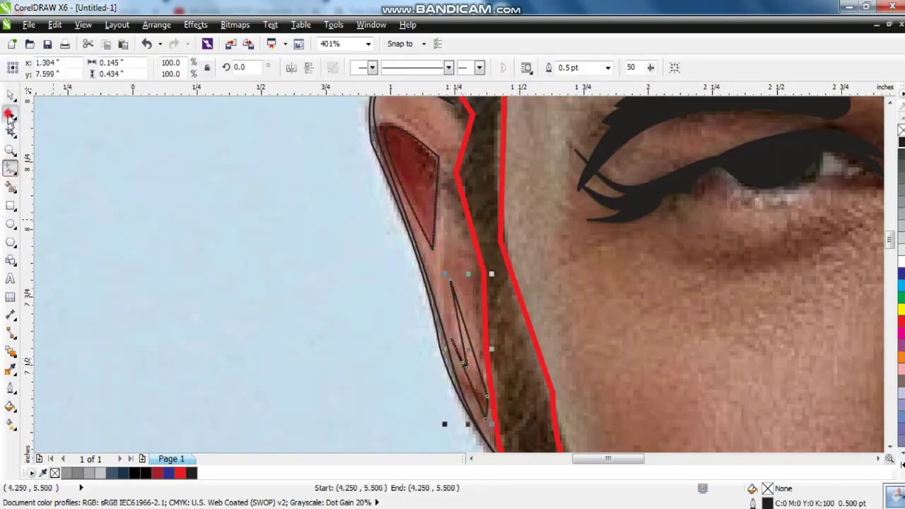
{"action": "left_click", "coordinate": [9, 114]}
{"action": "key", "text": "shift+F2"}
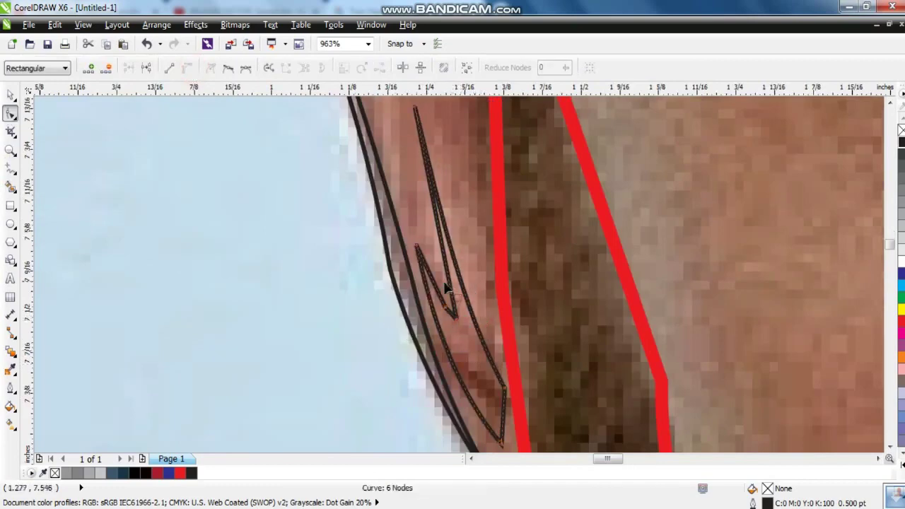
Select the traced shapes of the left-hand ear and fill them black.
{"action": "left_click", "coordinate": [9, 94]}
{"action": "scroll", "coordinate": [301, 181], "scroll_direction": "down", "scroll_amount": 2}
{"action": "scroll", "coordinate": [289, 239], "scroll_direction": "down", "scroll_amount": 5}
{"action": "left_click", "coordinate": [297, 212]}
{"action": "left_click", "coordinate": [773, 186]}
{"action": "scroll", "coordinate": [403, 122], "scroll_direction": "down", "scroll_amount": 2}
{"action": "left_click", "coordinate": [403, 122]}
{"action": "left_click", "coordinate": [710, 287]}
Select all traced shapes and move them onto the blank area beside the photo.
{"action": "key", "text": "ctrl+a"}
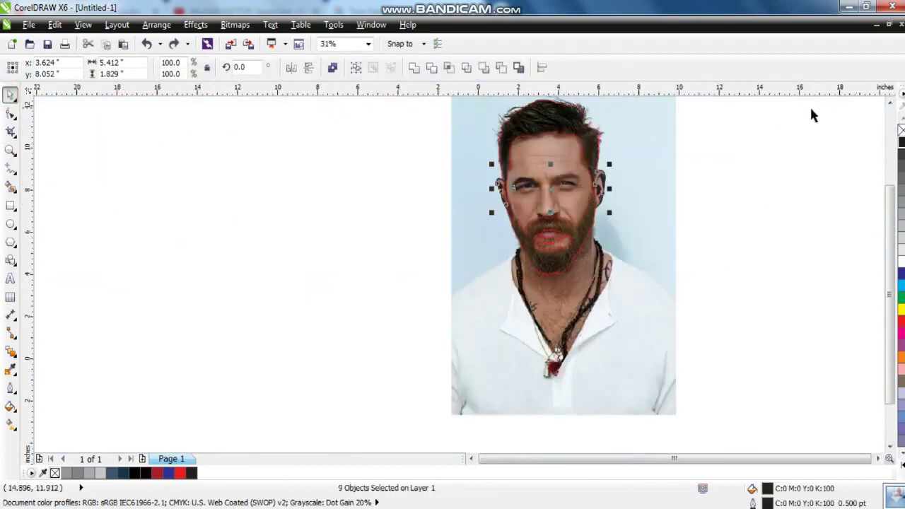
{"action": "left_click", "coordinate": [890, 102]}
{"action": "key", "text": "ctrl+a"}
{"action": "left_click_drag", "start_coordinate": [581, 261], "coordinate": [804, 261]}
{"action": "left_click", "coordinate": [811, 350]}
Fill the red-outlined hair and beard shape of the traced portrait black.
{"action": "left_click", "coordinate": [10, 151]}
{"action": "left_click", "coordinate": [397, 214]}
{"action": "left_click", "coordinate": [9, 98]}
{"action": "left_click_drag", "start_coordinate": [539, 109], "coordinate": [765, 366]}
{"action": "left_click", "coordinate": [826, 183]}
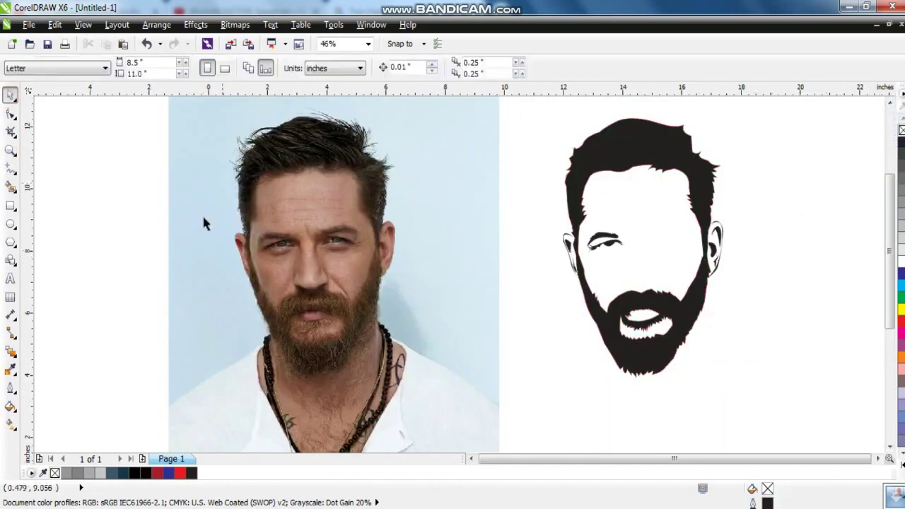
Trace the right-hand eyebrow in the photo with a closed outline, stepping its lower edge near the outer end.
{"action": "left_click", "coordinate": [10, 150]}
{"action": "left_click", "coordinate": [338, 260]}
{"action": "scroll", "coordinate": [353, 212], "scroll_direction": "up", "scroll_amount": 1}
{"action": "left_click", "coordinate": [10, 168]}
{"action": "left_click", "coordinate": [212, 186]}
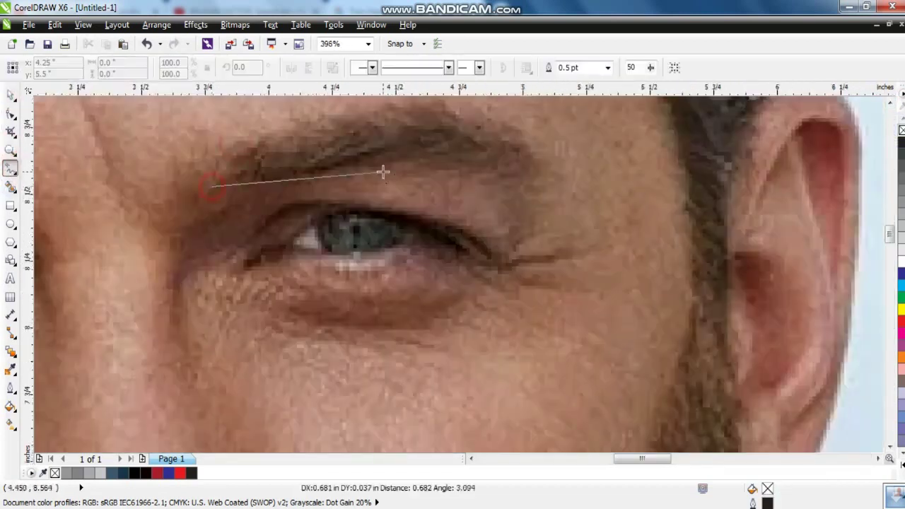
{"action": "left_click", "coordinate": [372, 164]}
{"action": "left_click", "coordinate": [423, 158]}
{"action": "left_click", "coordinate": [415, 169]}
{"action": "left_click", "coordinate": [462, 167]}
{"action": "left_click", "coordinate": [476, 182]}
{"action": "left_click", "coordinate": [497, 184]}
{"action": "left_click", "coordinate": [516, 245]}
{"action": "left_click", "coordinate": [503, 136]}
{"action": "left_click", "coordinate": [453, 111]}
{"action": "left_click", "coordinate": [321, 123]}
{"action": "left_click", "coordinate": [262, 139]}
{"action": "left_click", "coordinate": [212, 186]}
Bend the right-hand eyebrow's segments into smooth arcs with a rounded outer end.
{"action": "left_click", "coordinate": [10, 113]}
{"action": "scroll", "coordinate": [226, 198], "scroll_direction": "up", "scroll_amount": 2}
{"action": "scroll", "coordinate": [227, 198], "scroll_direction": "down", "scroll_amount": 1}
{"action": "left_click_drag", "start_coordinate": [226, 192], "coordinate": [222, 225]}
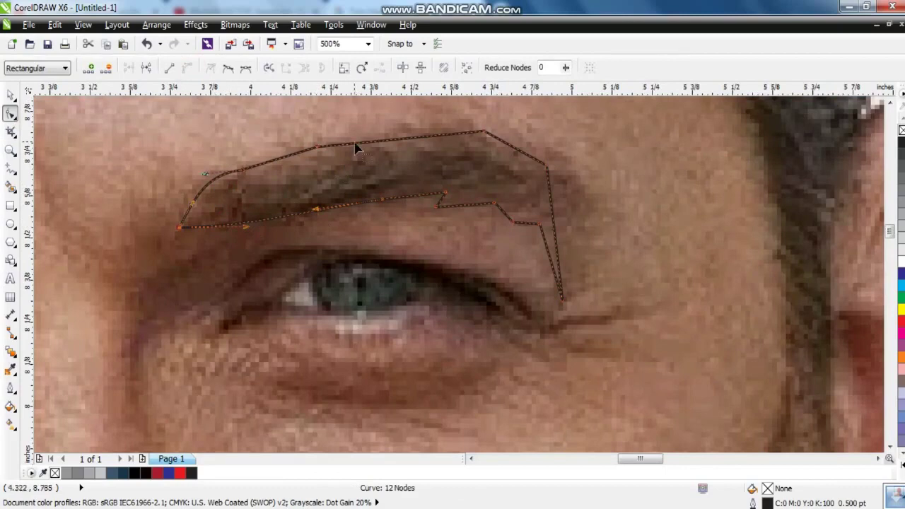
{"action": "left_click_drag", "start_coordinate": [374, 146], "coordinate": [378, 133]}
{"action": "left_click_drag", "start_coordinate": [555, 221], "coordinate": [582, 220]}
{"action": "left_click_drag", "start_coordinate": [357, 205], "coordinate": [358, 204]}
Trace the right-hand eye's upper lid, inner corner and iris as one closed outline.
{"action": "left_click", "coordinate": [11, 168]}
{"action": "left_click", "coordinate": [204, 308]}
{"action": "left_click", "coordinate": [332, 251]}
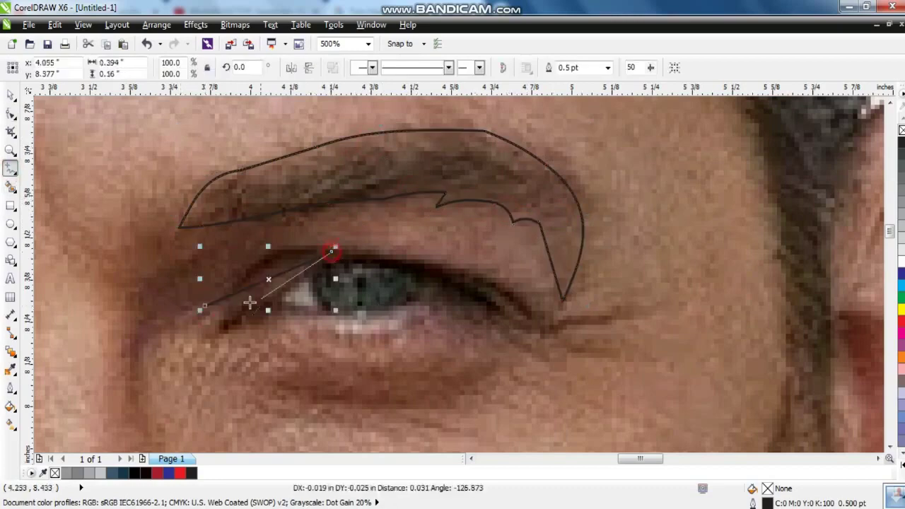
{"action": "left_click", "coordinate": [221, 321]}
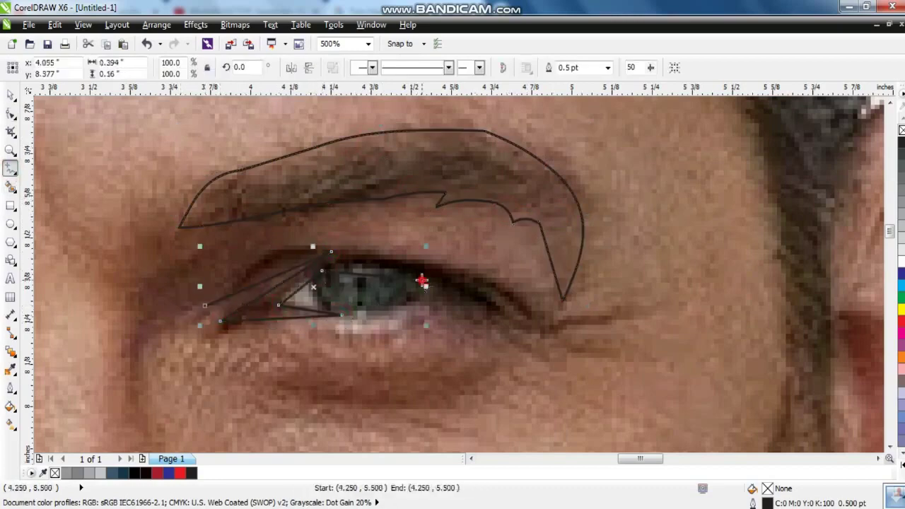
{"action": "left_click", "coordinate": [543, 319]}
{"action": "left_click", "coordinate": [206, 306]}
Convert the right-hand eye outline's segments to curves and bend them around the lid, corner and iris.
{"action": "key", "text": "F10"}
{"action": "mouse_move", "coordinate": [206, 213]}
{"action": "left_mouse_down"}
{"action": "mouse_move", "coordinate": [404, 342]}
{"action": "mouse_move", "coordinate": [555, 332]}
{"action": "left_mouse_up"}
{"action": "left_click", "coordinate": [187, 67]}
{"action": "left_click_drag", "start_coordinate": [396, 286], "coordinate": [461, 216]}
{"action": "left_click_drag", "start_coordinate": [454, 293], "coordinate": [463, 297]}
{"action": "left_click_drag", "start_coordinate": [374, 292], "coordinate": [368, 305]}
{"action": "left_click_drag", "start_coordinate": [278, 284], "coordinate": [290, 311]}
{"action": "left_click_drag", "start_coordinate": [495, 311], "coordinate": [460, 289]}
{"action": "left_click", "coordinate": [421, 279]}
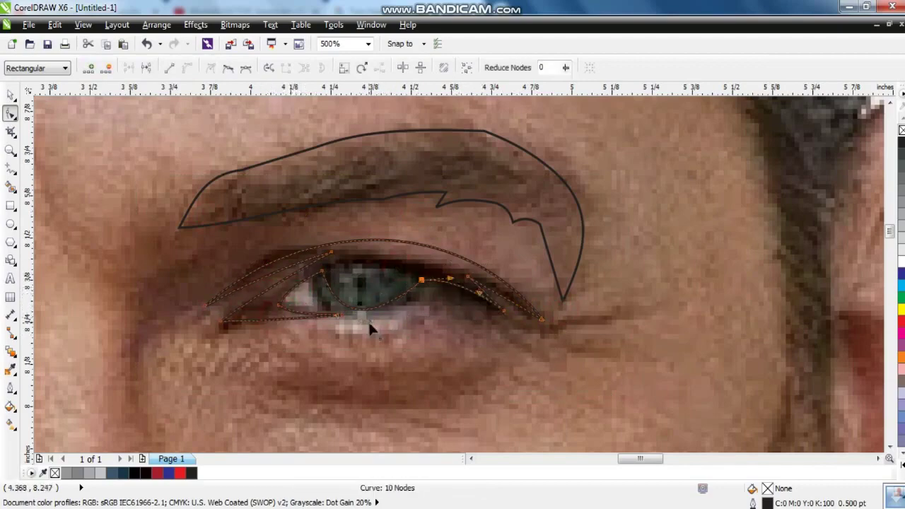
Fill the right-hand eyebrow and eye shapes black without an outline, and remove the hair and beard shape's outline.
{"action": "left_click", "coordinate": [10, 95]}
{"action": "scroll", "coordinate": [447, 228], "scroll_direction": "down", "scroll_amount": 5}
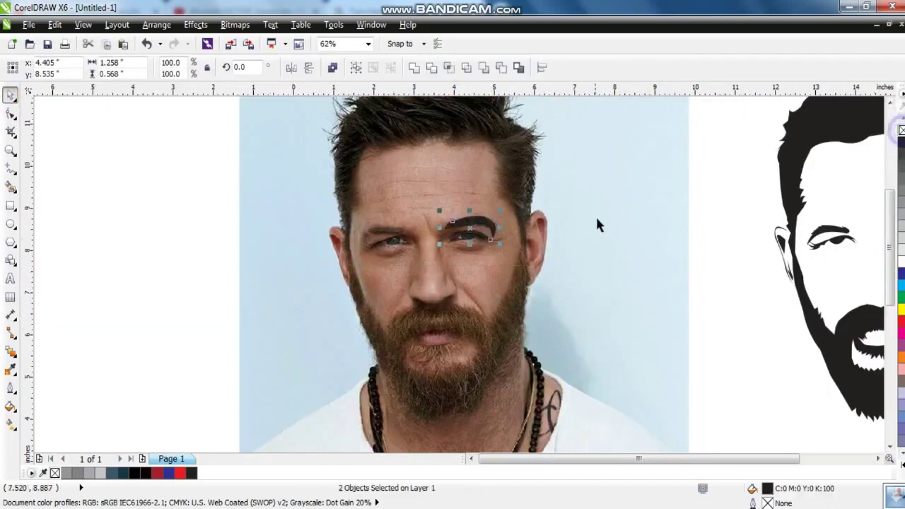
{"action": "scroll", "coordinate": [600, 214], "scroll_direction": "down", "scroll_amount": 3}
{"action": "left_click", "coordinate": [642, 322]}
{"action": "key", "text": "z"}
{"action": "left_click_drag", "start_coordinate": [362, 116], "coordinate": [738, 346]}
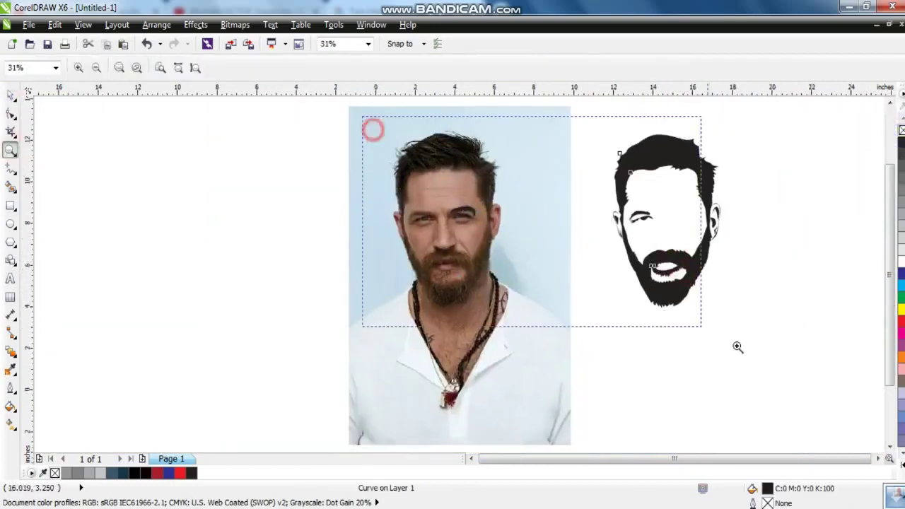
{"action": "key", "text": "space"}
{"action": "left_click_drag", "start_coordinate": [633, 310], "coordinate": [295, 309]}
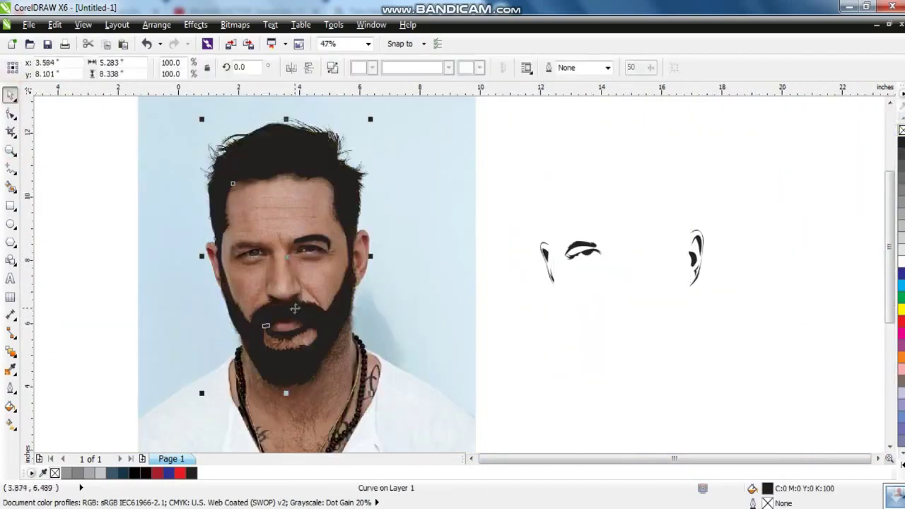
{"action": "key", "text": "ctrl+z"}
Group the detached portrait shapes and move the group back onto the face in the photo.
{"action": "left_click_drag", "start_coordinate": [751, 121], "coordinate": [536, 396]}
{"action": "key", "text": "ctrl+g"}
{"action": "left_click_drag", "start_coordinate": [623, 360], "coordinate": [297, 360]}
Move the portrait group together with the new eyebrow and eye shapes to the blank area beside the photo.
{"action": "left_click_drag", "start_coordinate": [562, 113], "coordinate": [138, 378]}
{"action": "left_click_drag", "start_coordinate": [320, 364], "coordinate": [660, 364]}
{"action": "left_click", "coordinate": [747, 367]}
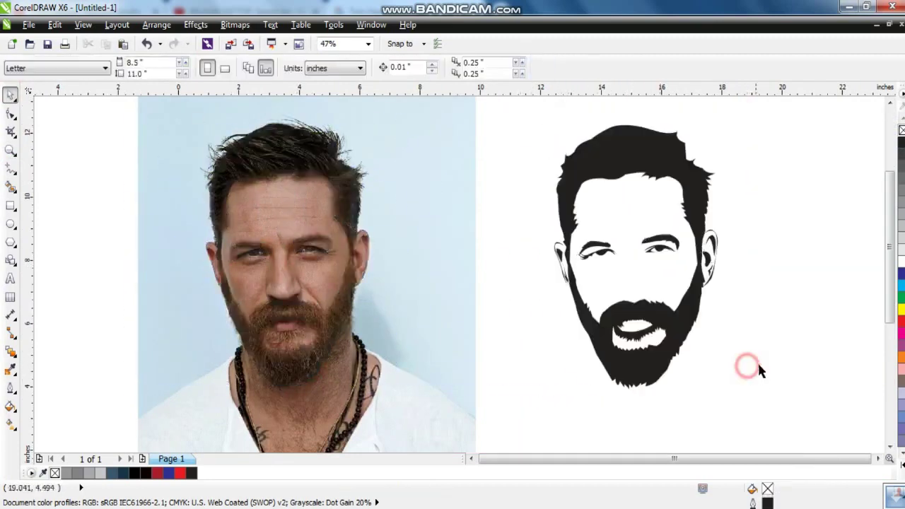
Trace the topmost forehead wrinkle as a thin sliver, bend it into an arc and fill it black.
{"action": "left_click", "coordinate": [10, 150]}
{"action": "scroll", "coordinate": [179, 142], "scroll_direction": "up", "scroll_amount": 1}
{"action": "left_click_drag", "start_coordinate": [177, 162], "coordinate": [589, 333]}
{"action": "left_click", "coordinate": [11, 170]}
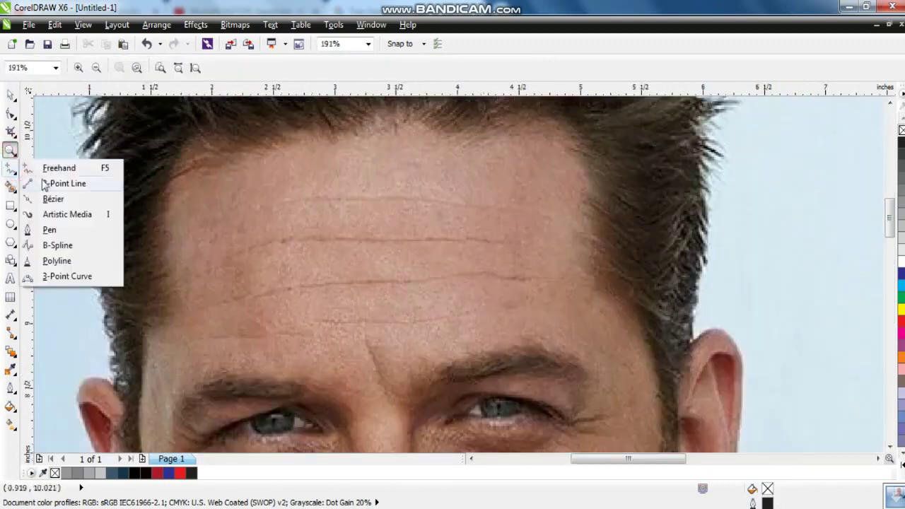
{"action": "left_click", "coordinate": [61, 182]}
{"action": "left_click_drag", "start_coordinate": [260, 206], "coordinate": [549, 216]}
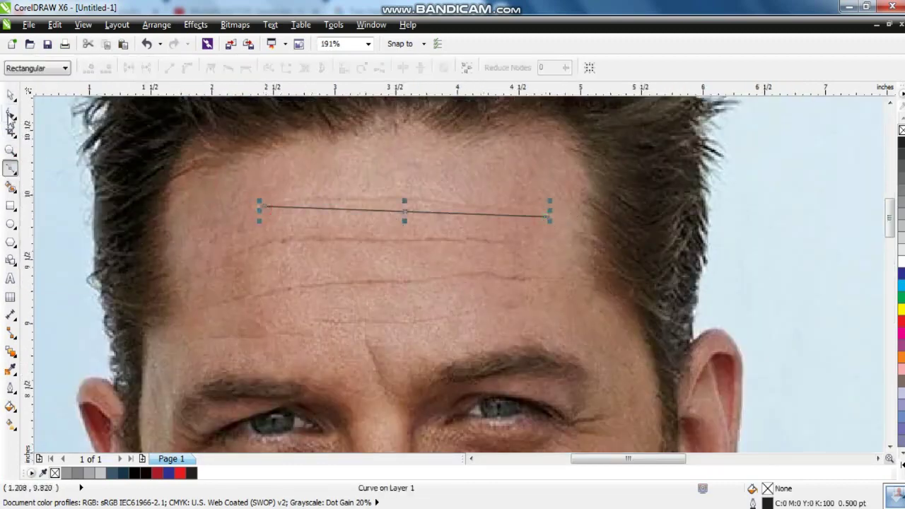
{"action": "left_click", "coordinate": [9, 116]}
{"action": "left_click_drag", "start_coordinate": [399, 211], "coordinate": [400, 203]}
{"action": "left_click", "coordinate": [902, 142]}
Trace the second forehead wrinkle as a thin closed shape, curve its segments and fill it black.
{"action": "left_click", "coordinate": [11, 170]}
{"action": "left_click_drag", "start_coordinate": [219, 263], "coordinate": [321, 243]}
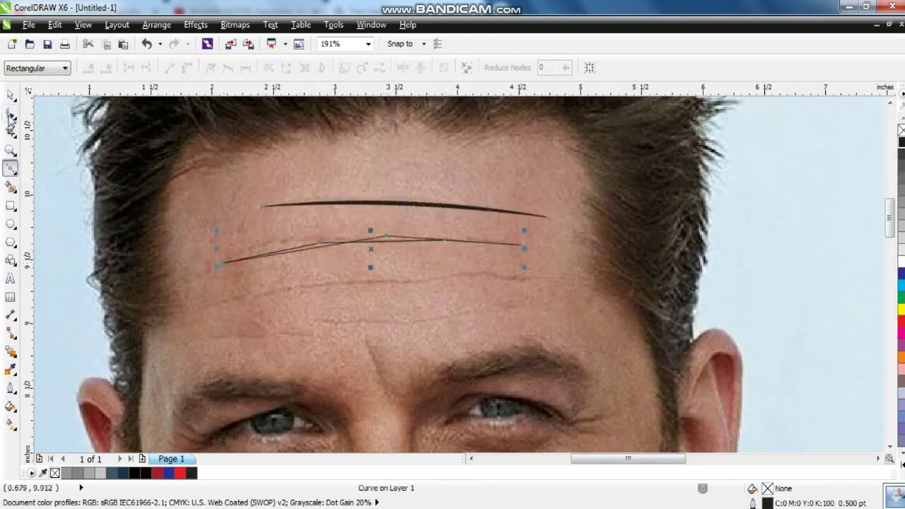
{"action": "left_click", "coordinate": [10, 116]}
{"action": "left_click_drag", "start_coordinate": [289, 262], "coordinate": [284, 248]}
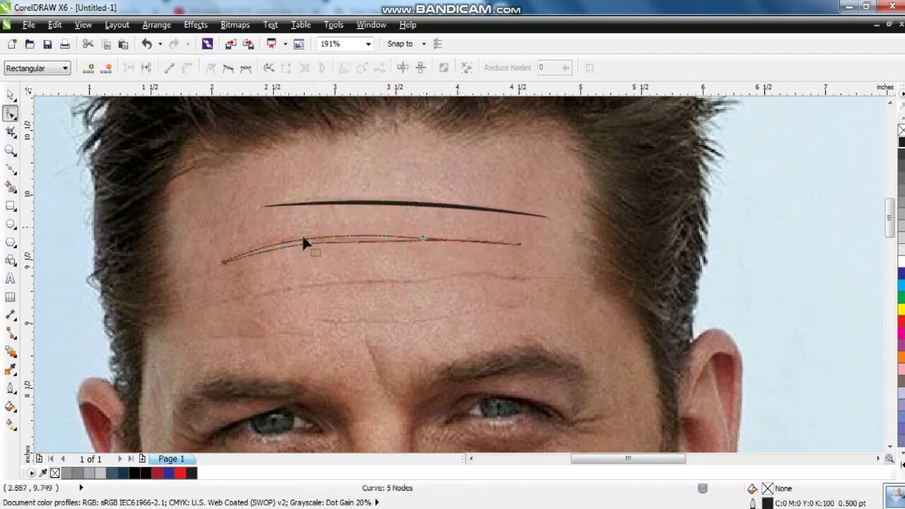
Trace the third forehead wrinkle as a thin closed shape, curve its segments and fill it black.
{"action": "left_click", "coordinate": [10, 168]}
{"action": "left_click", "coordinate": [204, 309]}
{"action": "left_click", "coordinate": [394, 283]}
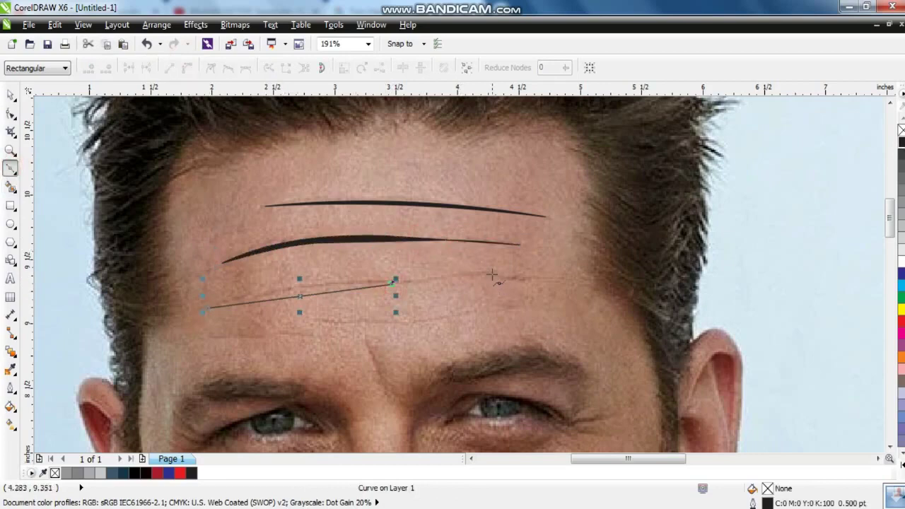
{"action": "key", "text": "F10"}
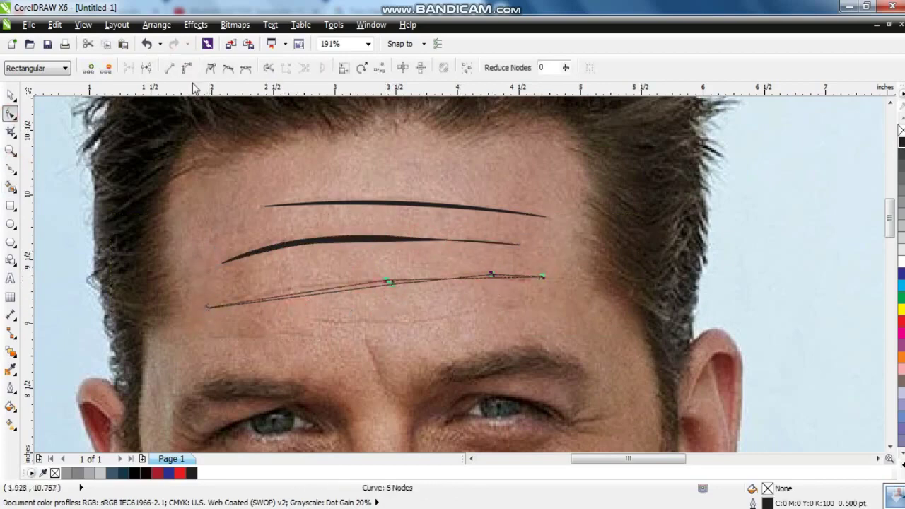
{"action": "left_click", "coordinate": [297, 297]}
{"action": "left_click", "coordinate": [412, 283]}
{"action": "left_click_drag", "start_coordinate": [392, 280], "coordinate": [389, 285]}
Trace the short lowest forehead wrinkle above the brows and bend it into a thin downward arc.
{"action": "key", "text": "F5"}
{"action": "left_click", "coordinate": [306, 320]}
{"action": "left_click", "coordinate": [502, 312]}
{"action": "left_click", "coordinate": [10, 116]}
{"action": "left_click", "coordinate": [400, 314]}
{"action": "left_click_drag", "start_coordinate": [401, 319], "coordinate": [400, 326]}
{"action": "key", "text": "space"}
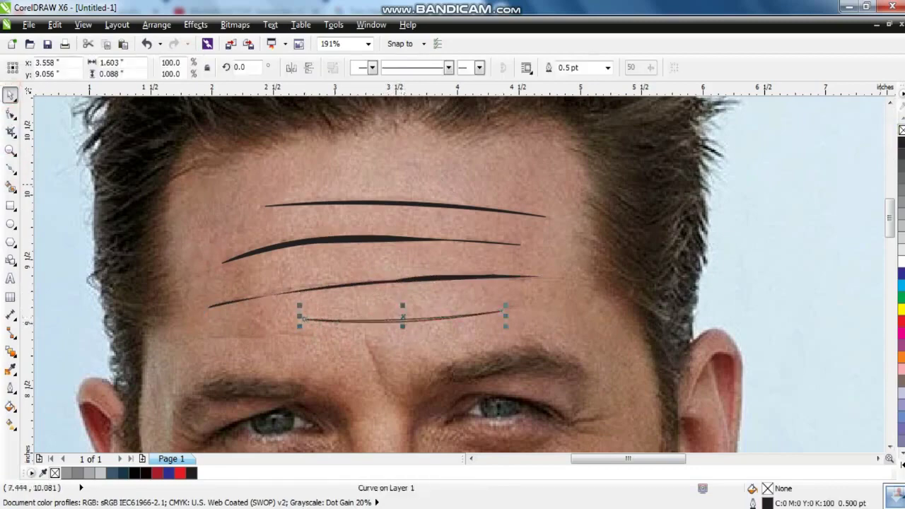
Move the portrait group and the new forehead wrinkles together to the blank area beside the photo.
{"action": "scroll", "coordinate": [481, 288], "scroll_direction": "down", "scroll_amount": 5}
{"action": "left_click_drag", "start_coordinate": [481, 288], "coordinate": [141, 210]}
{"action": "left_click_drag", "start_coordinate": [392, 267], "coordinate": [760, 267]}
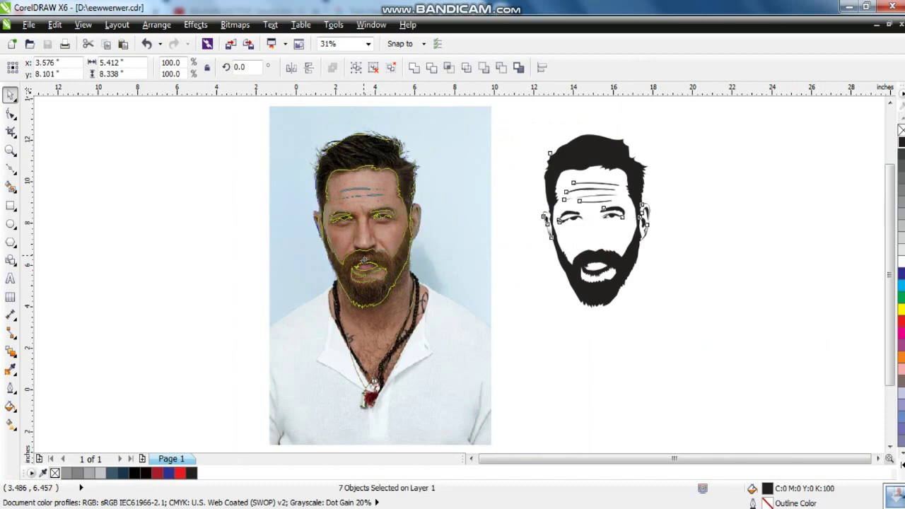
{"action": "left_click_drag", "start_coordinate": [363, 260], "coordinate": [595, 265]}
Start the nose outline with a straight line down the outer edge of the photo's left nostril, discarding the stray segments.
{"action": "key", "text": "z"}
{"action": "left_click_drag", "start_coordinate": [269, 145], "coordinate": [671, 360]}
{"action": "left_click_drag", "start_coordinate": [492, 347], "coordinate": [492, 347]}
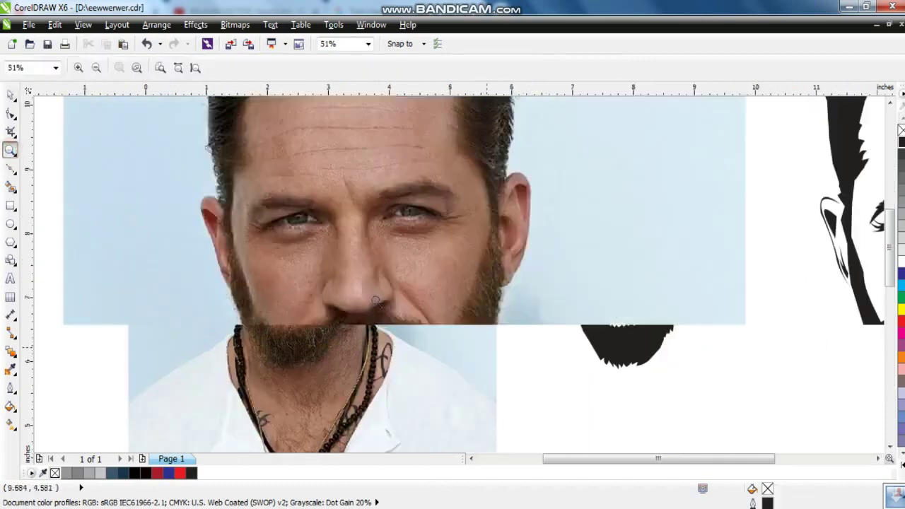
{"action": "left_click", "coordinate": [15, 177]}
{"action": "left_click", "coordinate": [44, 165]}
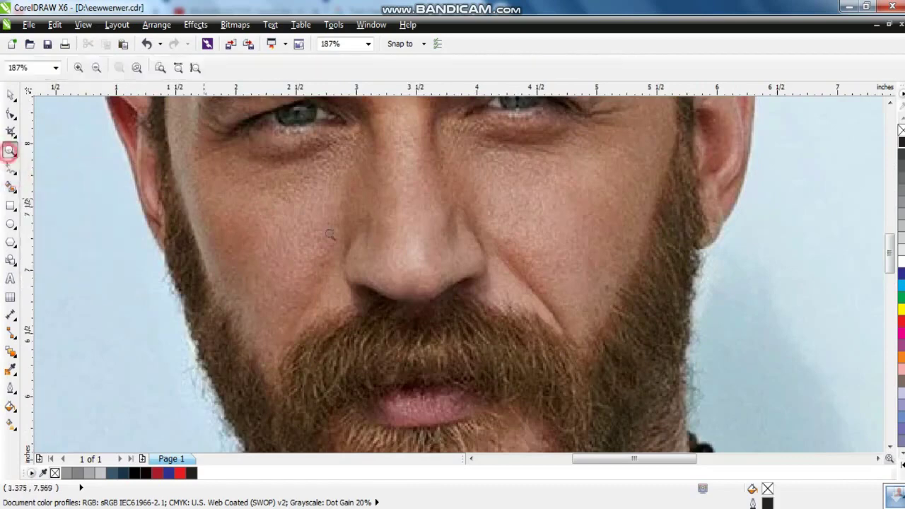
{"action": "scroll", "coordinate": [399, 311], "scroll_direction": "up", "scroll_amount": 2}
{"action": "left_click", "coordinate": [303, 161]}
{"action": "left_click", "coordinate": [298, 242]}
{"action": "left_click", "coordinate": [343, 245]}
{"action": "left_click", "coordinate": [452, 268]}
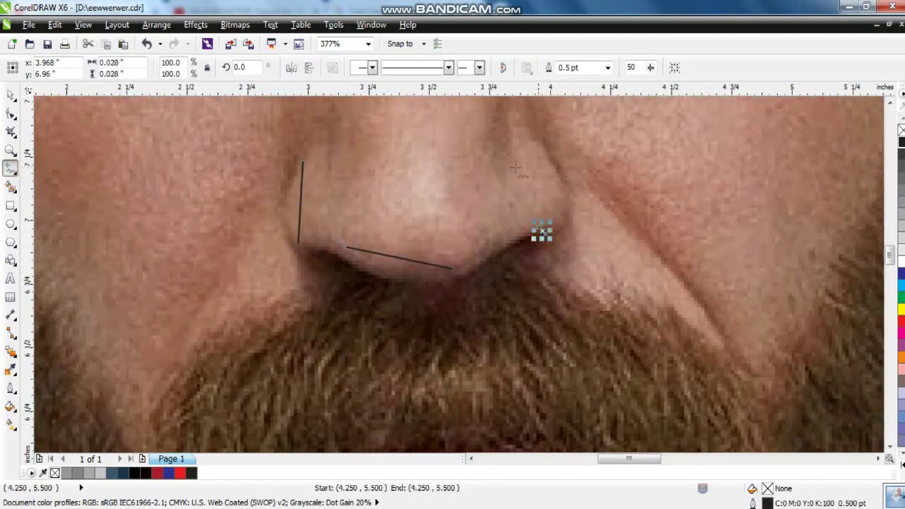
{"action": "key", "text": "ctrl+z"}
{"action": "key", "text": "ctrl+z"}
{"action": "key", "text": "ctrl+y"}
Trace the underside and both wings of the nose as one thin closed outline of straight segments.
{"action": "left_click", "coordinate": [306, 247]}
{"action": "left_click", "coordinate": [352, 249]}
{"action": "left_click", "coordinate": [467, 259]}
{"action": "left_click", "coordinate": [548, 228]}
{"action": "left_click", "coordinate": [548, 155]}
{"action": "left_click", "coordinate": [556, 234]}
{"action": "left_click", "coordinate": [504, 271]}
{"action": "left_click", "coordinate": [277, 203]}
{"action": "left_click", "coordinate": [300, 164]}
Bend the segments of the nose outline to follow the nostril wings and the underside of the nose.
{"action": "key", "text": "F10"}
{"action": "key", "text": "shift+F2"}
{"action": "scroll", "coordinate": [209, 214], "scroll_direction": "down", "scroll_amount": 3}
{"action": "left_click_drag", "start_coordinate": [186, 247], "coordinate": [172, 240]}
{"action": "mouse_move", "coordinate": [525, 239]}
{"action": "left_mouse_down"}
{"action": "mouse_move", "coordinate": [545, 235]}
{"action": "mouse_move", "coordinate": [529, 230]}
{"action": "mouse_move", "coordinate": [539, 240]}
{"action": "left_mouse_up"}
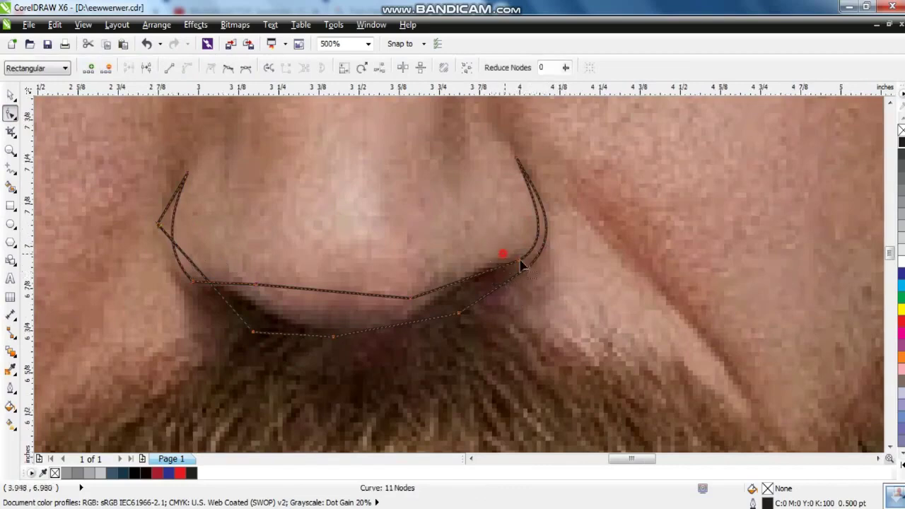
{"action": "left_click_drag", "start_coordinate": [375, 301], "coordinate": [340, 319]}
{"action": "left_click_drag", "start_coordinate": [420, 315], "coordinate": [437, 313]}
{"action": "left_click_drag", "start_coordinate": [238, 290], "coordinate": [177, 202]}
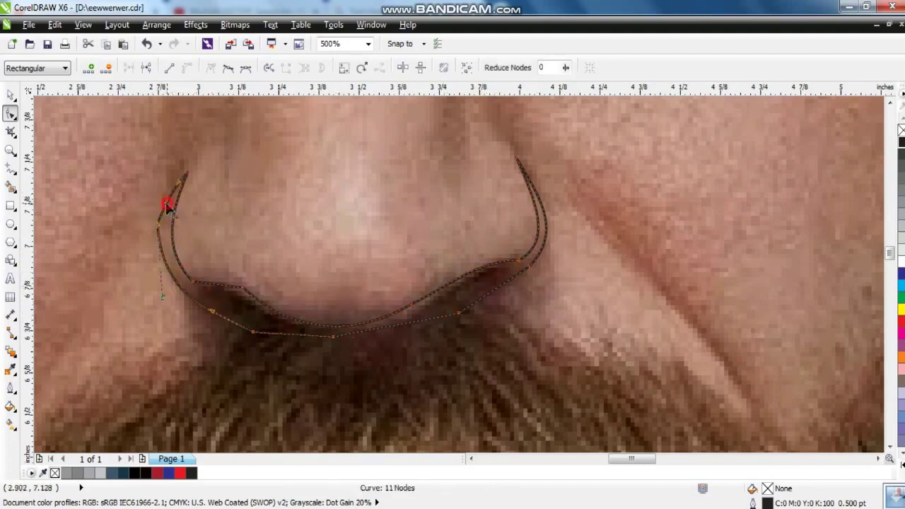
{"action": "left_click_drag", "start_coordinate": [162, 299], "coordinate": [162, 307]}
Replace a node on the nose outline's lower edge and reshape that edge into a deeper, smoother curve.
{"action": "left_click_drag", "start_coordinate": [300, 336], "coordinate": [325, 346]}
{"action": "key", "text": "Delete"}
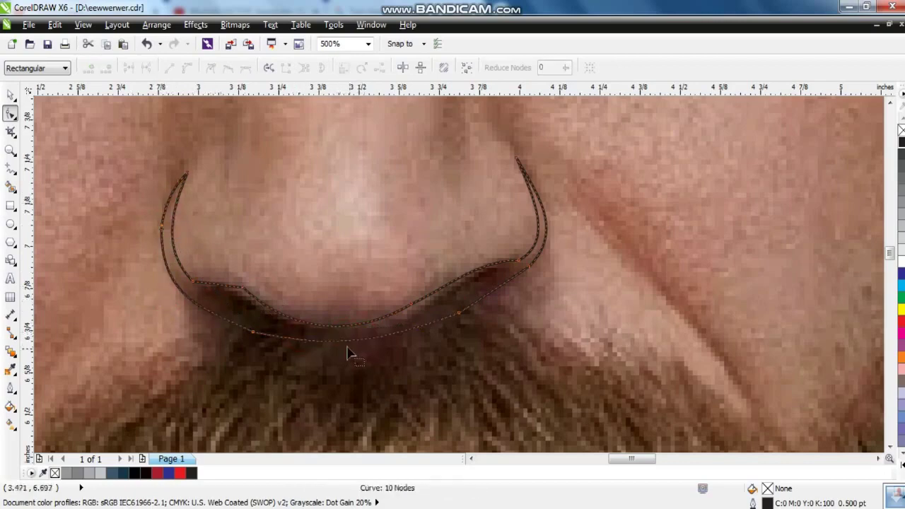
{"action": "left_click_drag", "start_coordinate": [465, 333], "coordinate": [418, 338]}
{"action": "double_click", "coordinate": [333, 344]}
{"action": "left_click_drag", "start_coordinate": [374, 370], "coordinate": [330, 351]}
{"action": "left_click_drag", "start_coordinate": [220, 293], "coordinate": [214, 286]}
{"action": "left_click", "coordinate": [254, 384]}
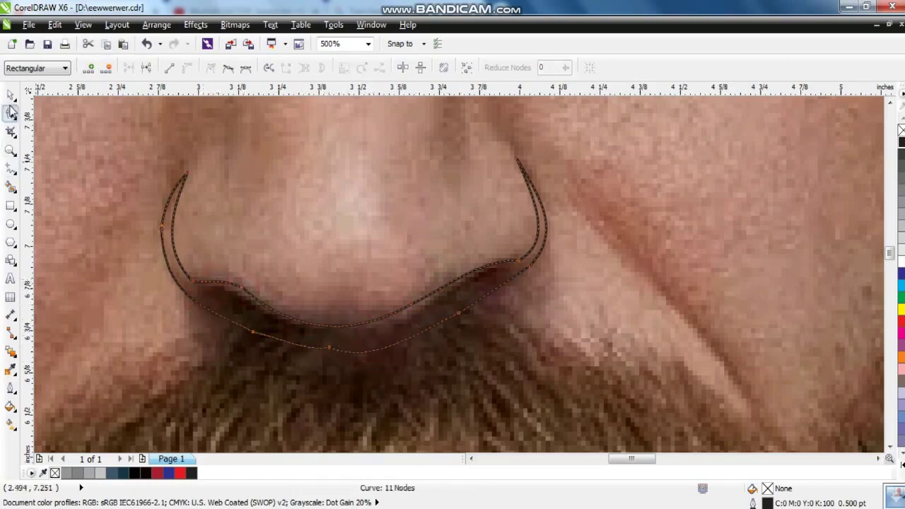
Fill the nose shape black and move it onto the vector portrait beside the photo.
{"action": "left_click", "coordinate": [10, 95]}
{"action": "scroll", "coordinate": [499, 236], "scroll_direction": "down", "scroll_amount": 5}
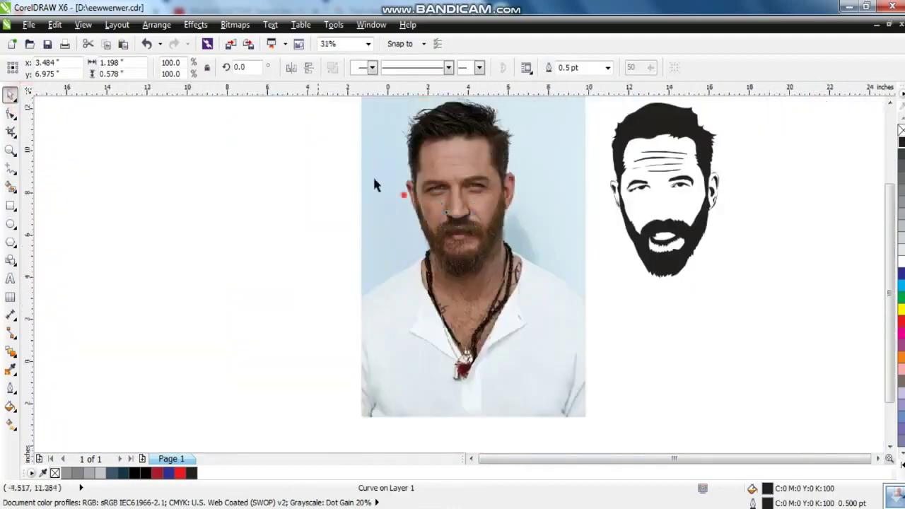
{"action": "scroll", "coordinate": [621, 145], "scroll_direction": "up", "scroll_amount": 3}
{"action": "key", "text": "Escape"}
{"action": "left_click_drag", "start_coordinate": [120, 380], "coordinate": [791, 384]}
{"action": "scroll", "coordinate": [792, 384], "scroll_direction": "down", "scroll_amount": 3}
{"action": "left_click_drag", "start_coordinate": [672, 113], "coordinate": [420, 404]}
{"action": "left_click", "coordinate": [619, 359]}
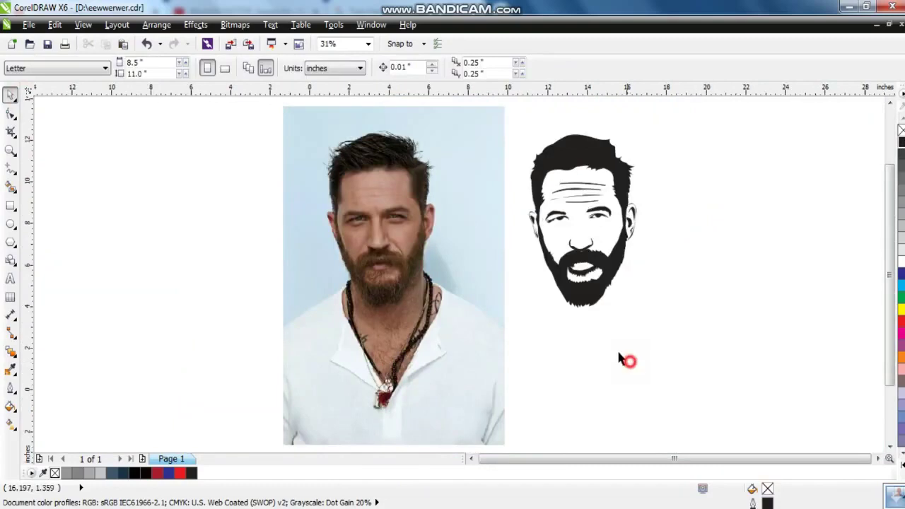
Draw a closed face shape over the vector portrait, keeping its edges hidden within the hair and beard.
{"action": "left_click", "coordinate": [10, 150]}
{"action": "left_click", "coordinate": [429, 265]}
{"action": "right_click", "coordinate": [366, 189]}
{"action": "left_click_drag", "start_coordinate": [289, 132], "coordinate": [735, 377]}
{"action": "scroll", "coordinate": [392, 113], "scroll_direction": "up", "scroll_amount": 1}
{"action": "left_click", "coordinate": [11, 168]}
{"action": "left_click", "coordinate": [382, 320]}
{"action": "left_click", "coordinate": [365, 262]}
{"action": "left_click", "coordinate": [362, 228]}
{"action": "left_click", "coordinate": [364, 147]}
{"action": "left_click", "coordinate": [508, 142]}
{"action": "left_click", "coordinate": [522, 195]}
{"action": "left_click", "coordinate": [523, 202]}
{"action": "left_click", "coordinate": [521, 276]}
{"action": "left_click", "coordinate": [493, 345]}
{"action": "left_click", "coordinate": [450, 378]}
{"action": "left_click", "coordinate": [397, 335]}
{"action": "left_click", "coordinate": [381, 316]}
Fill the face shape with light grey #C7C5C9, remove its outline and send it behind the black features.
{"action": "left_click", "coordinate": [11, 94]}
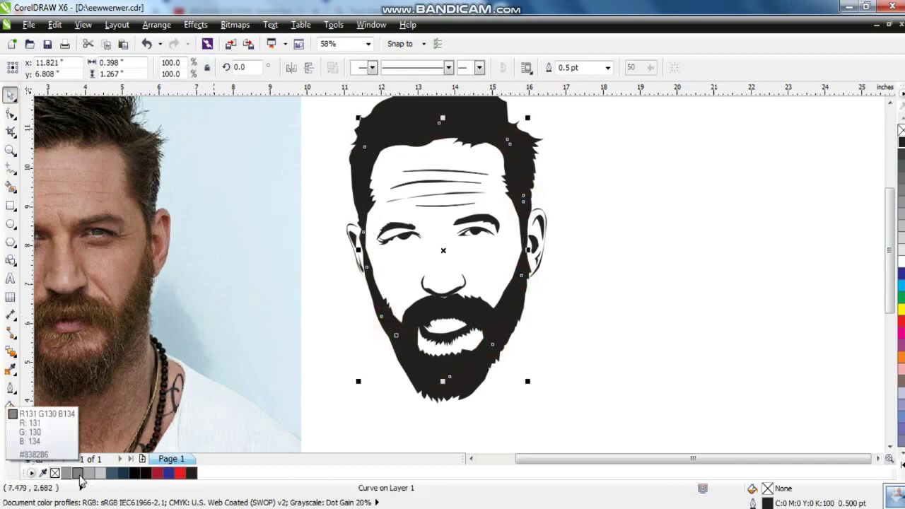
{"action": "left_click", "coordinate": [88, 472]}
{"action": "key", "text": "shift+Page_Down"}
{"action": "left_click", "coordinate": [99, 472]}
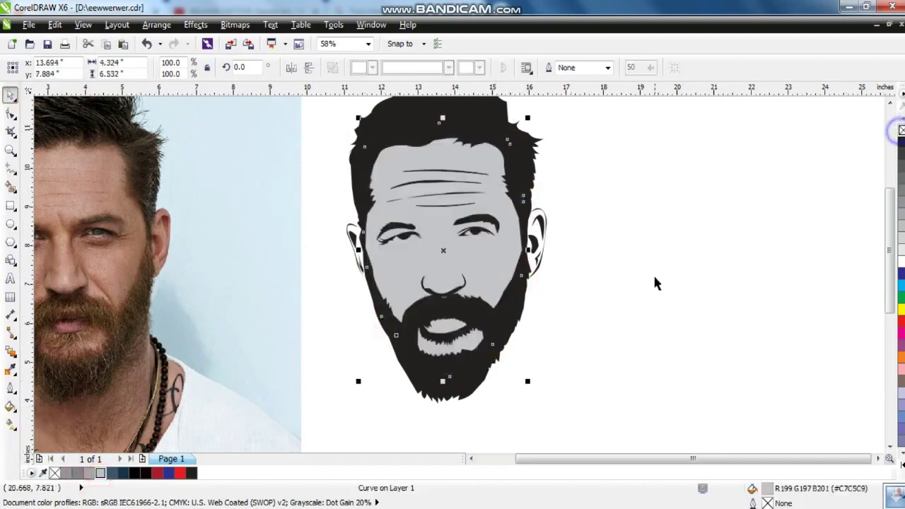
{"action": "left_click", "coordinate": [625, 280]}
Move the upper end node of the portrait's left ear outline so that it touches the black sideburn.
{"action": "scroll", "coordinate": [624, 282], "scroll_direction": "down", "scroll_amount": 2}
{"action": "scroll", "coordinate": [581, 247], "scroll_direction": "up", "scroll_amount": 3}
{"action": "left_click", "coordinate": [11, 114]}
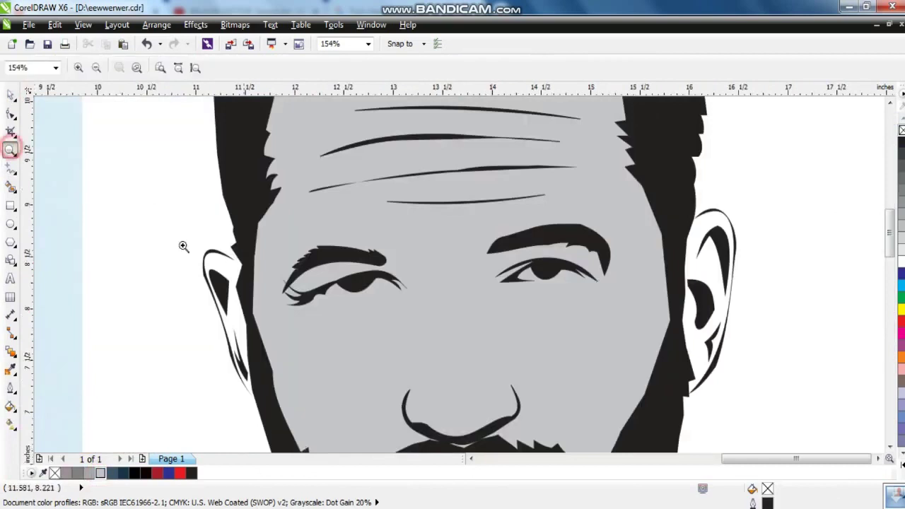
{"action": "scroll", "coordinate": [149, 212], "scroll_direction": "up", "scroll_amount": 2}
{"action": "left_click", "coordinate": [12, 96]}
{"action": "left_click", "coordinate": [226, 146]}
{"action": "left_click", "coordinate": [10, 113]}
{"action": "left_click_drag", "start_coordinate": [286, 201], "coordinate": [304, 205]}
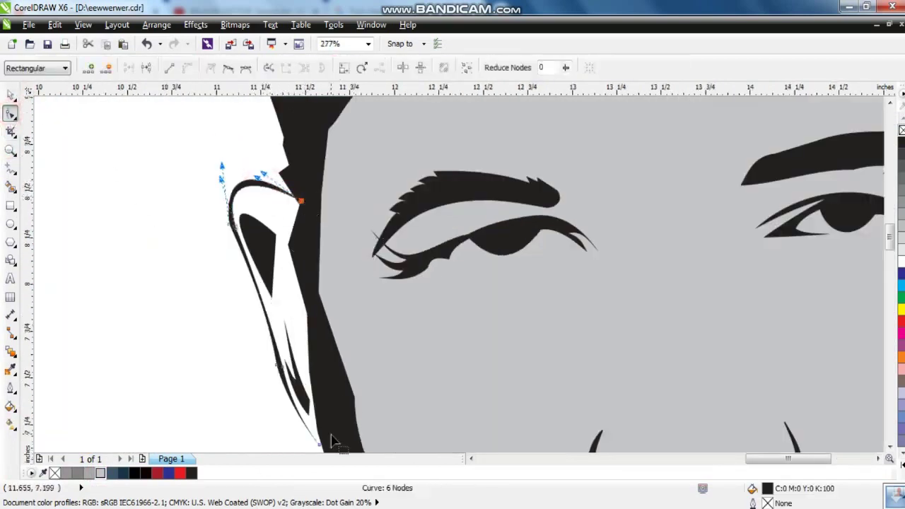
{"action": "key", "text": "z"}
{"action": "key", "text": "F4"}
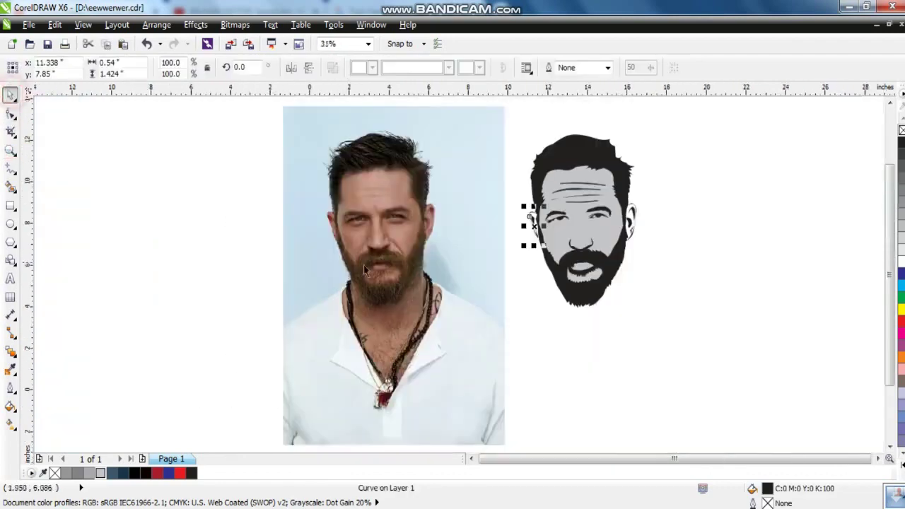
{"action": "left_click", "coordinate": [637, 368]}
Draw several thin slanted hair strokes on the left part of the photo's moustache.
{"action": "key", "text": "z"}
{"action": "scroll", "coordinate": [614, 334], "scroll_direction": "up", "scroll_amount": 1}
{"action": "left_click_drag", "start_coordinate": [251, 103], "coordinate": [823, 290]}
{"action": "left_click_drag", "start_coordinate": [366, 204], "coordinate": [44, 391]}
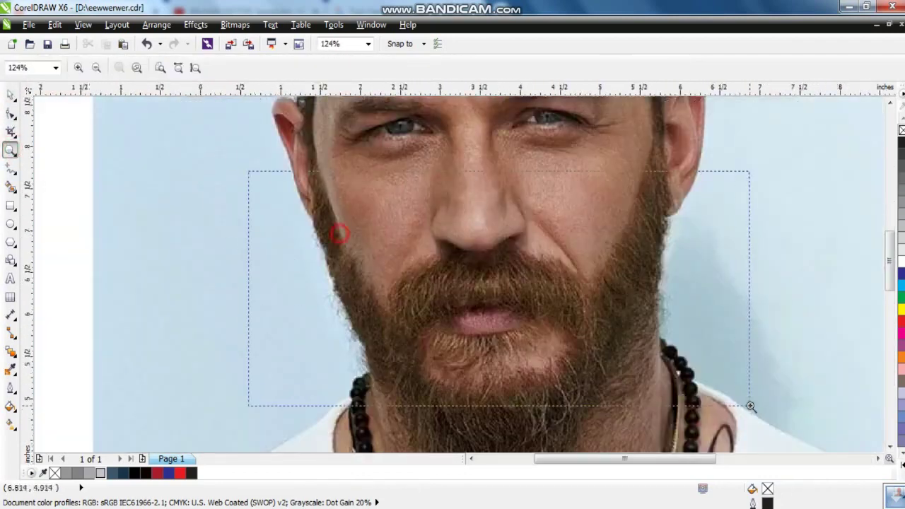
{"action": "left_click", "coordinate": [339, 236]}
{"action": "left_click", "coordinate": [16, 173]}
{"action": "left_click", "coordinate": [44, 196]}
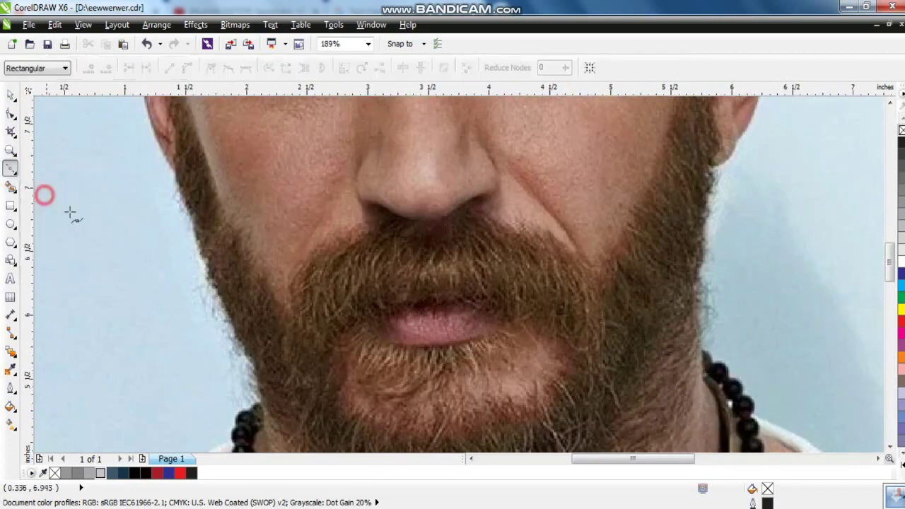
{"action": "left_click", "coordinate": [327, 264]}
{"action": "left_click", "coordinate": [333, 272]}
{"action": "left_click", "coordinate": [340, 292]}
{"action": "left_click", "coordinate": [374, 250]}
{"action": "left_click", "coordinate": [378, 270]}
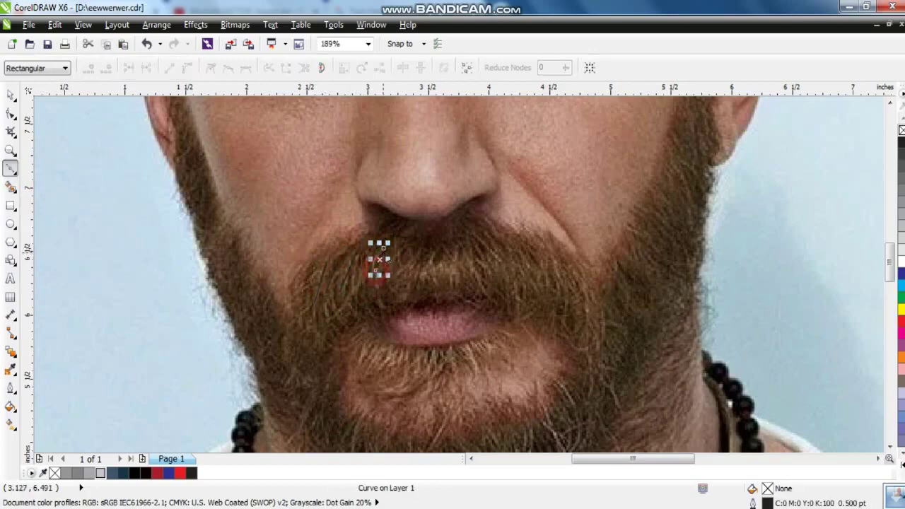
Add freehand hair strokes across the middle and right of the moustache, filling in gaps on the left.
{"action": "key", "text": "F2"}
{"action": "left_click", "coordinate": [444, 282]}
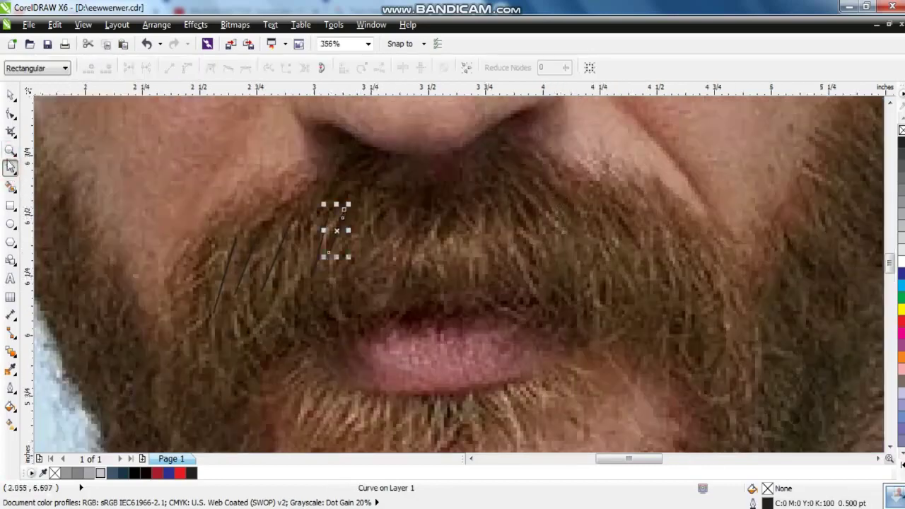
{"action": "double_click", "coordinate": [14, 173]}
{"action": "key", "text": "Escape"}
{"action": "left_click", "coordinate": [13, 170]}
{"action": "left_click", "coordinate": [57, 168]}
{"action": "left_click_drag", "start_coordinate": [496, 183], "coordinate": [540, 255]}
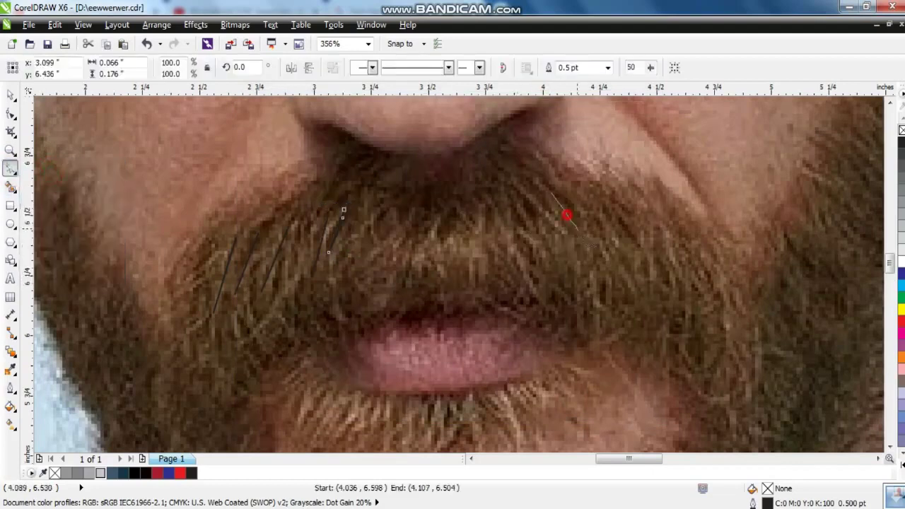
{"action": "left_click_drag", "start_coordinate": [439, 206], "coordinate": [471, 266]}
{"action": "left_click_drag", "start_coordinate": [626, 223], "coordinate": [668, 263]}
{"action": "left_click_drag", "start_coordinate": [587, 191], "coordinate": [624, 262]}
{"action": "left_click_drag", "start_coordinate": [703, 250], "coordinate": [746, 358]}
{"action": "left_click_drag", "start_coordinate": [639, 273], "coordinate": [659, 315]}
{"action": "left_click_drag", "start_coordinate": [474, 261], "coordinate": [476, 263]}
{"action": "left_click_drag", "start_coordinate": [439, 237], "coordinate": [442, 280]}
{"action": "left_click_drag", "start_coordinate": [385, 221], "coordinate": [382, 286]}
{"action": "left_click_drag", "start_coordinate": [357, 233], "coordinate": [353, 258]}
{"action": "left_click_drag", "start_coordinate": [226, 273], "coordinate": [209, 331]}
{"action": "left_click_drag", "start_coordinate": [304, 214], "coordinate": [284, 303]}
Move all the moustache hair strokes onto the portrait's moustache and colour them light grey.
{"action": "scroll", "coordinate": [362, 240], "scroll_direction": "down", "scroll_amount": 8}
{"action": "key", "text": "space"}
{"action": "left_click_drag", "start_coordinate": [315, 223], "coordinate": [407, 256]}
{"action": "left_click_drag", "start_coordinate": [688, 262], "coordinate": [684, 262]}
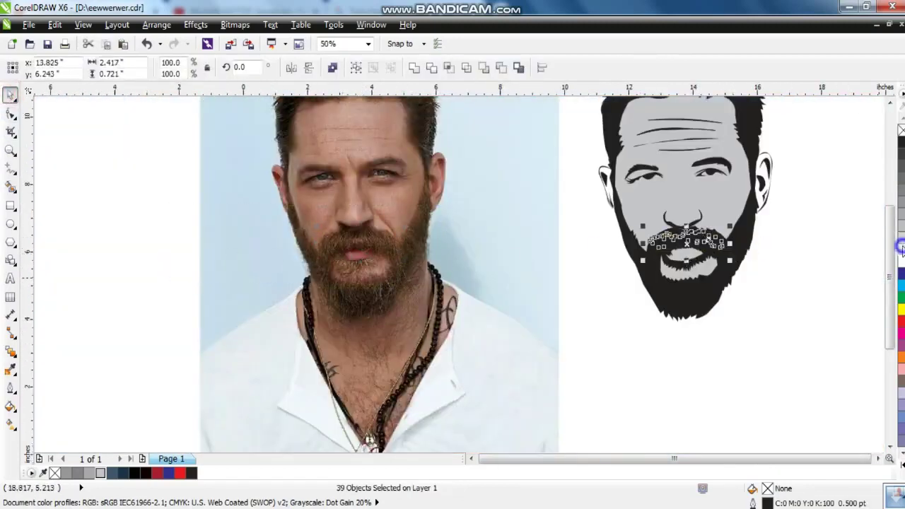
{"action": "left_click", "coordinate": [832, 203]}
Trace jagged closed highlight shapes along the strands in the upper middle of the photo's hair.
{"action": "left_click", "coordinate": [536, 272]}
{"action": "scroll", "coordinate": [531, 324], "scroll_direction": "down", "scroll_amount": 1}
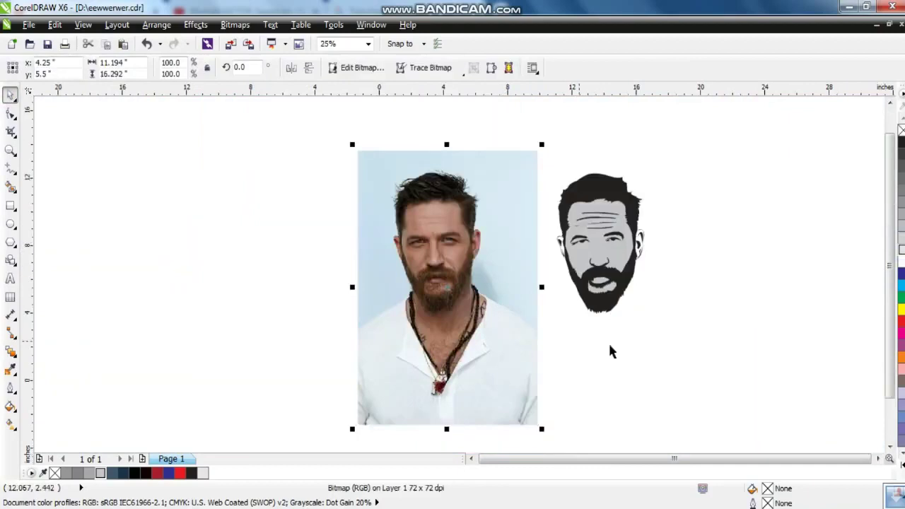
{"action": "key", "text": "z"}
{"action": "left_click_drag", "start_coordinate": [339, 170], "coordinate": [601, 283]}
{"action": "left_click_drag", "start_coordinate": [145, 125], "coordinate": [552, 324]}
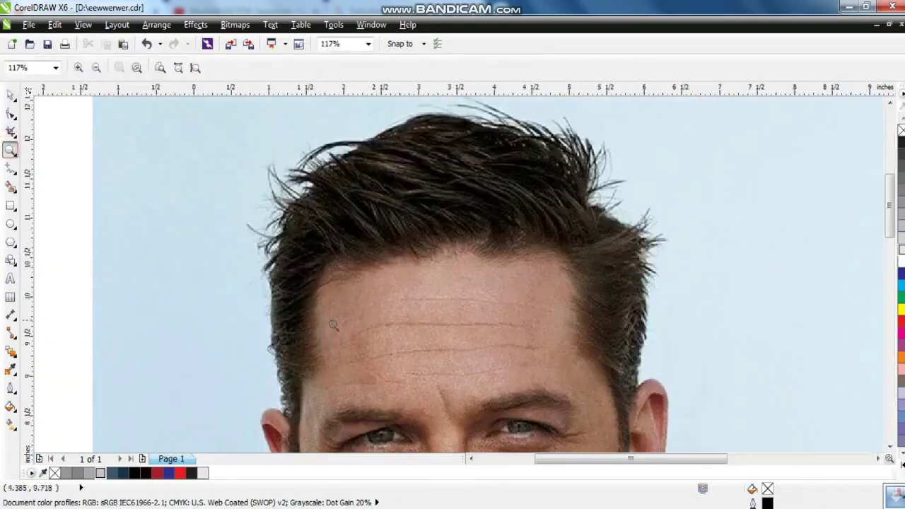
{"action": "left_click", "coordinate": [13, 169]}
{"action": "left_click", "coordinate": [15, 178]}
{"action": "left_click", "coordinate": [11, 150]}
{"action": "left_click_drag", "start_coordinate": [212, 105], "coordinate": [727, 337]}
{"action": "left_click", "coordinate": [14, 170]}
{"action": "left_click", "coordinate": [417, 223]}
{"action": "mouse_move", "coordinate": [335, 200]}
{"action": "left_mouse_down"}
{"action": "mouse_move", "coordinate": [325, 181]}
{"action": "mouse_move", "coordinate": [456, 196]}
{"action": "mouse_move", "coordinate": [388, 162]}
{"action": "mouse_move", "coordinate": [514, 192]}
{"action": "mouse_move", "coordinate": [483, 212]}
{"action": "left_mouse_up"}
{"action": "left_click", "coordinate": [480, 214]}
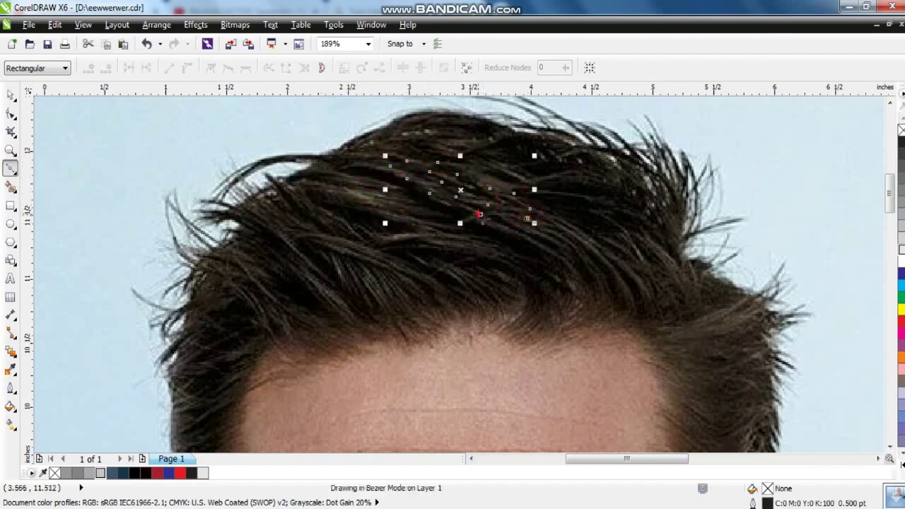
Trace two jagged highlight shapes in the front hair just above the forehead.
{"action": "left_click_drag", "start_coordinate": [342, 282], "coordinate": [345, 260]}
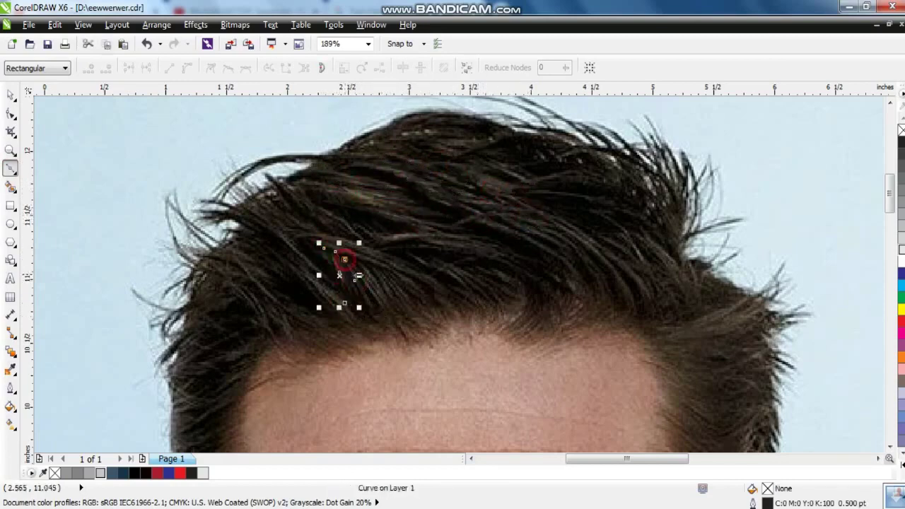
{"action": "left_click_drag", "start_coordinate": [385, 307], "coordinate": [367, 312]}
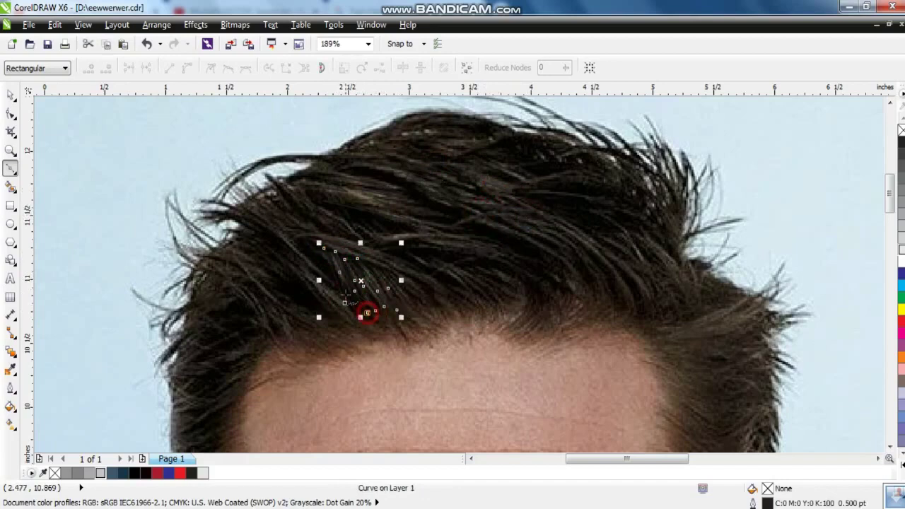
{"action": "left_click_drag", "start_coordinate": [400, 276], "coordinate": [483, 281]}
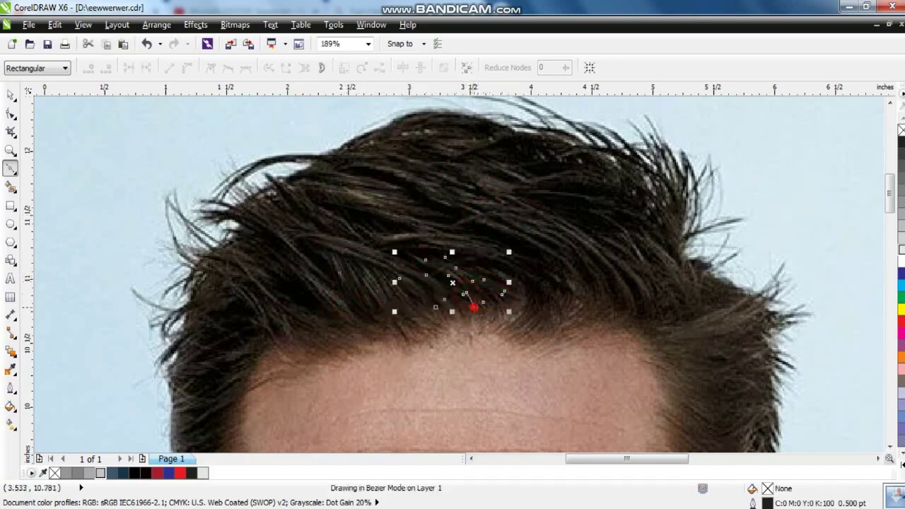
Select the traced hair highlight shapes and fill them with dark slate blue.
{"action": "key", "text": "space"}
{"action": "key", "text": "F3"}
{"action": "left_click_drag", "start_coordinate": [125, 186], "coordinate": [495, 330]}
{"action": "left_click", "coordinate": [111, 472]}
{"action": "left_click", "coordinate": [132, 248]}
Trace a small pointed highlight in the front hair on the photo's left side and fill it white.
{"action": "key", "text": "z"}
{"action": "left_click", "coordinate": [255, 176]}
{"action": "left_click_drag", "start_coordinate": [140, 135], "coordinate": [676, 370]}
{"action": "key", "text": "space"}
{"action": "left_click", "coordinate": [388, 264]}
{"action": "mouse_move", "coordinate": [358, 236]}
{"action": "left_mouse_down"}
{"action": "mouse_move", "coordinate": [327, 202]}
{"action": "mouse_move", "coordinate": [326, 224]}
{"action": "left_mouse_up"}
{"action": "left_click_drag", "start_coordinate": [388, 265], "coordinate": [327, 254]}
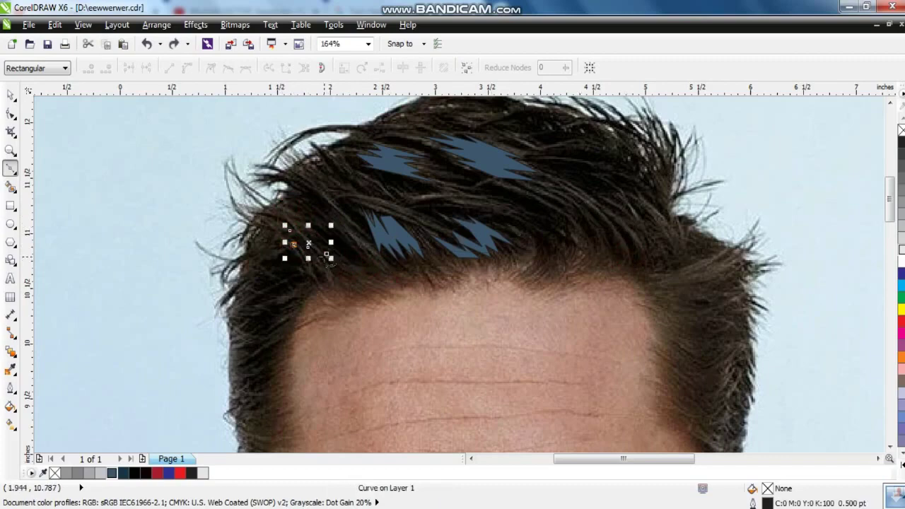
Trace a jagged highlight in the front hair on the photo's right side and fill it with 10% black.
{"action": "left_click_drag", "start_coordinate": [591, 217], "coordinate": [565, 186]}
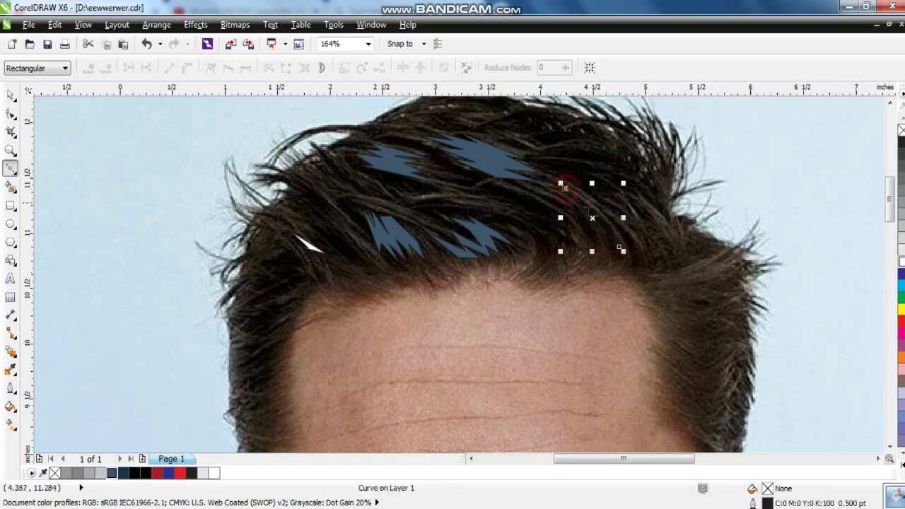
{"action": "left_click_drag", "start_coordinate": [609, 194], "coordinate": [620, 250]}
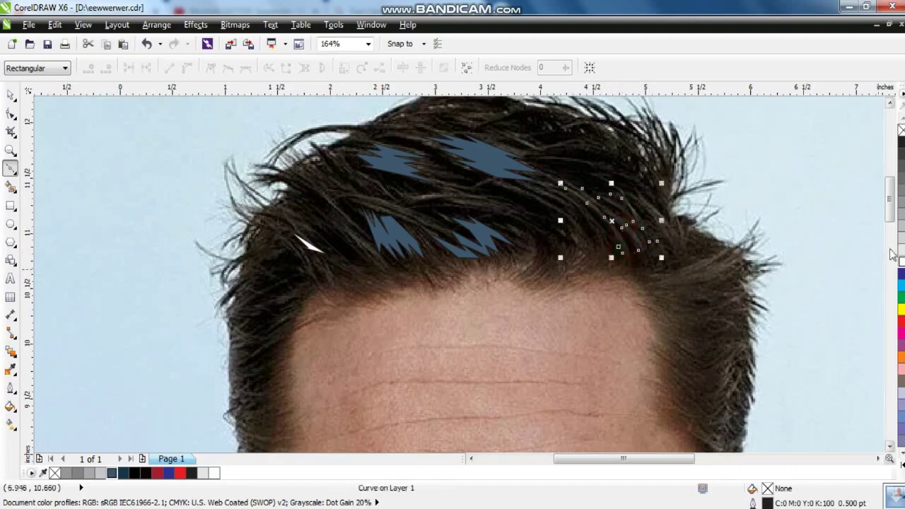
{"action": "left_click", "coordinate": [900, 251]}
Trace a narrow jagged highlight in the upper right of the photo's hair and close its outline.
{"action": "left_click", "coordinate": [605, 165]}
{"action": "left_click", "coordinate": [569, 151]}
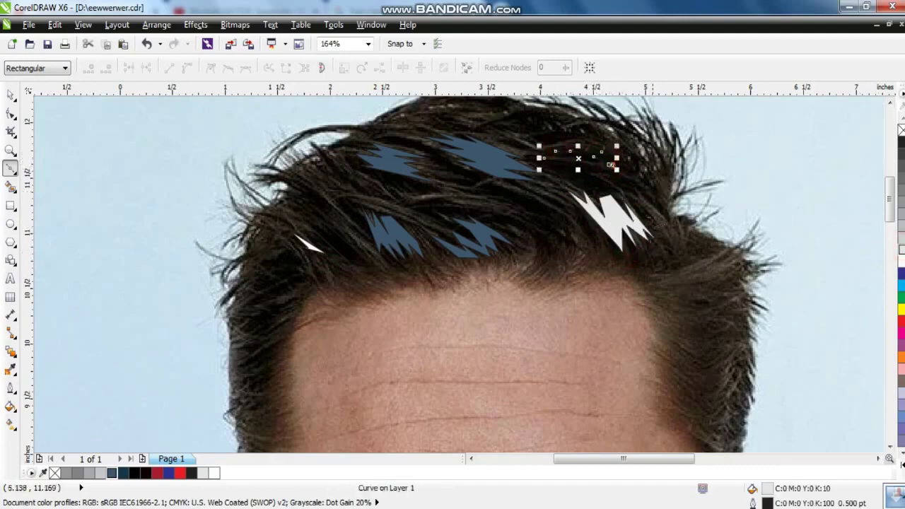
{"action": "left_click", "coordinate": [10, 113]}
{"action": "left_click_drag", "start_coordinate": [610, 165], "coordinate": [546, 157]}
Move the hair highlight shapes together onto the portrait's black hair and recolour them dark grey.
{"action": "left_click", "coordinate": [11, 94]}
{"action": "scroll", "coordinate": [354, 170], "scroll_direction": "down", "scroll_amount": 3}
{"action": "mouse_move", "coordinate": [314, 138]}
{"action": "left_mouse_down"}
{"action": "mouse_move", "coordinate": [434, 209]}
{"action": "mouse_move", "coordinate": [665, 201]}
{"action": "left_mouse_up"}
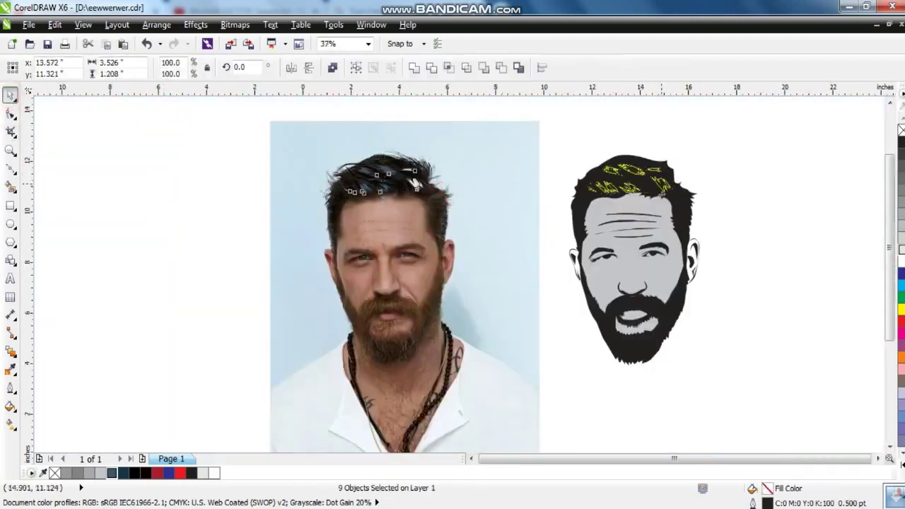
{"action": "left_click", "coordinate": [826, 184]}
Trace a long narrow jagged highlight down the side hair above the ear on the photo's left side.
{"action": "key", "text": "z"}
{"action": "left_click_drag", "start_coordinate": [238, 127], "coordinate": [476, 293]}
{"action": "scroll", "coordinate": [584, 354], "scroll_direction": "up", "scroll_amount": 1}
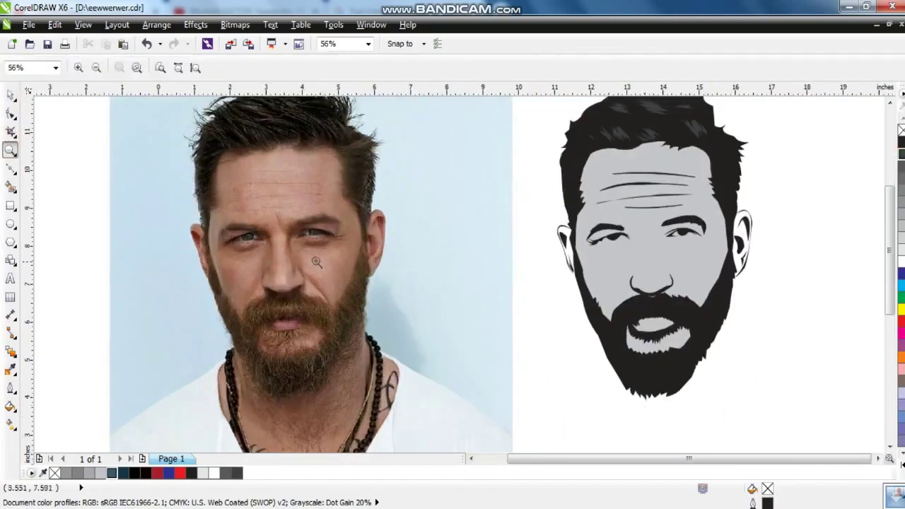
{"action": "scroll", "coordinate": [465, 291], "scroll_direction": "up", "scroll_amount": 6}
{"action": "key", "text": "F5"}
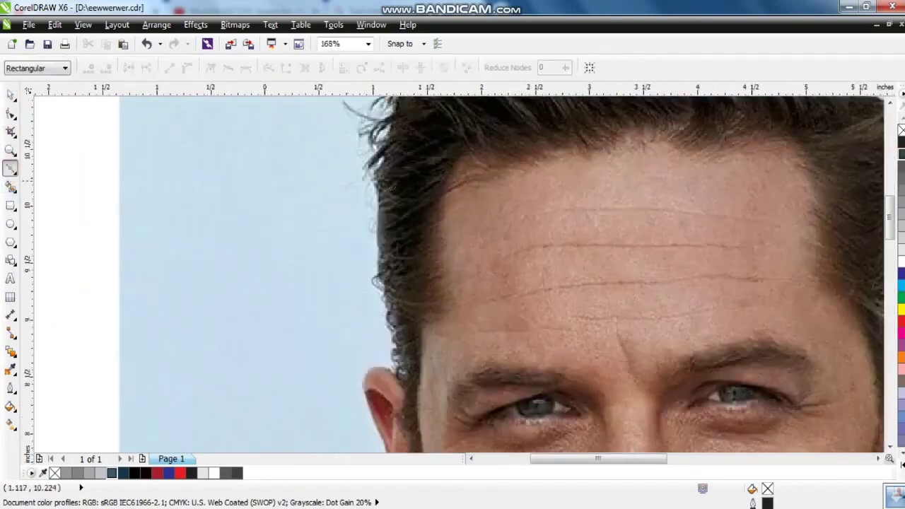
{"action": "left_click", "coordinate": [389, 210]}
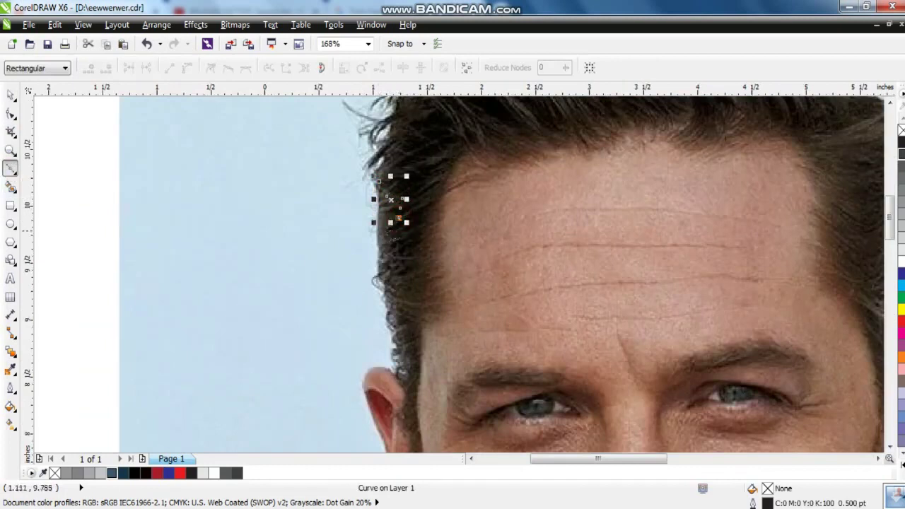
{"action": "mouse_move", "coordinate": [403, 253]}
{"action": "left_mouse_down"}
{"action": "mouse_move", "coordinate": [409, 359]}
{"action": "mouse_move", "coordinate": [395, 335]}
{"action": "mouse_move", "coordinate": [391, 265]}
{"action": "left_mouse_up"}
Fill the side hair highlight with 90% black and move it onto the matching side hair of the portrait.
{"action": "left_click", "coordinate": [11, 94]}
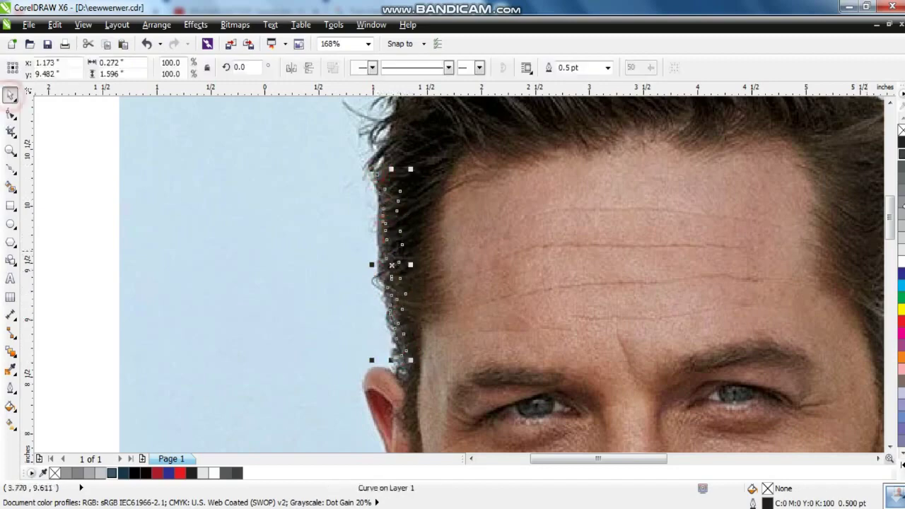
{"action": "scroll", "coordinate": [387, 277], "scroll_direction": "down", "scroll_amount": 2}
{"action": "scroll", "coordinate": [388, 277], "scroll_direction": "down", "scroll_amount": 1}
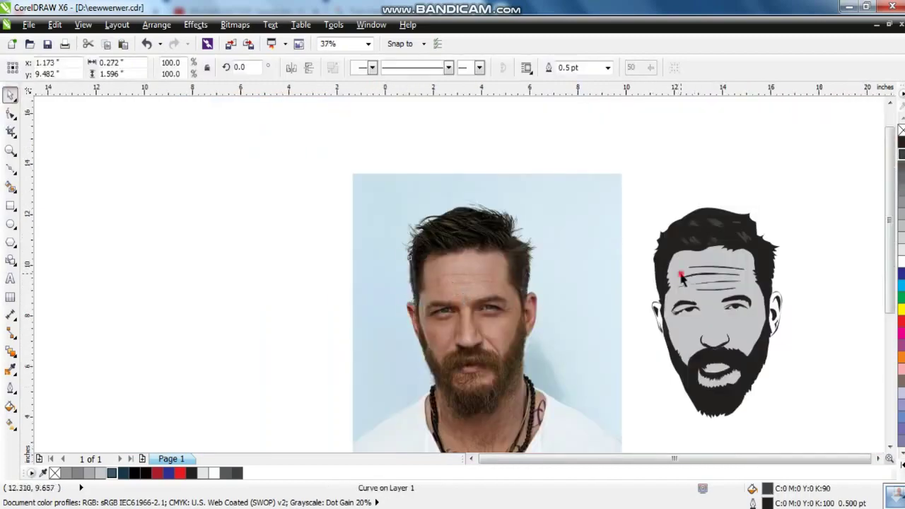
{"action": "scroll", "coordinate": [707, 363], "scroll_direction": "up", "scroll_amount": 1}
{"action": "left_click_drag", "start_coordinate": [86, 193], "coordinate": [601, 192]}
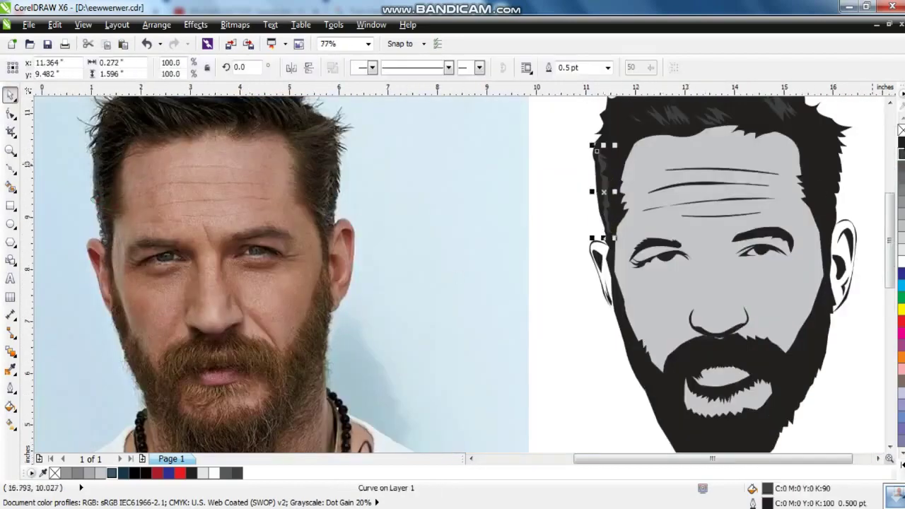
{"action": "scroll", "coordinate": [554, 227], "scroll_direction": "down", "scroll_amount": 1}
{"action": "left_click", "coordinate": [182, 205]}
Trace a jagged highlight down the side hair above the ear on the photo's right side and close its outline.
{"action": "left_click", "coordinate": [10, 150]}
{"action": "left_click", "coordinate": [351, 186]}
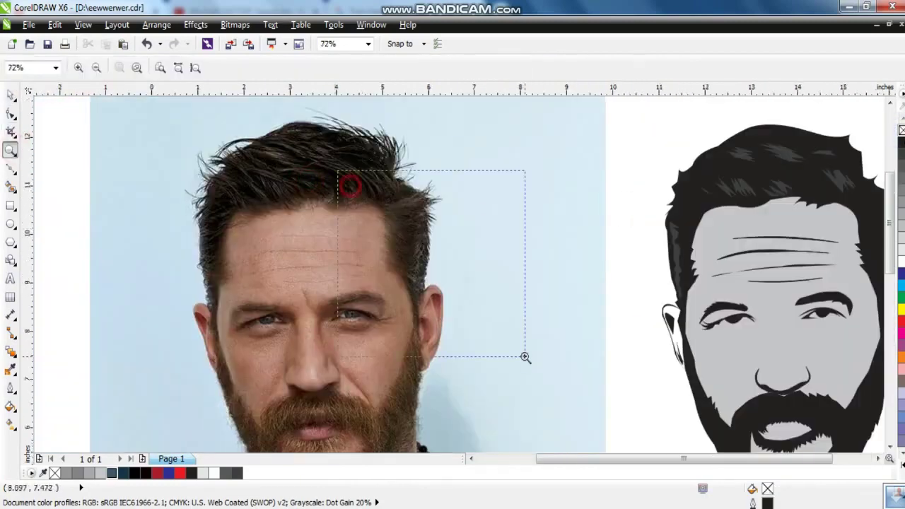
{"action": "scroll", "coordinate": [472, 324], "scroll_direction": "up", "scroll_amount": 1}
{"action": "key", "text": "F5"}
{"action": "mouse_move", "coordinate": [417, 188]}
{"action": "left_mouse_down"}
{"action": "mouse_move", "coordinate": [431, 208]}
{"action": "mouse_move", "coordinate": [438, 256]}
{"action": "mouse_move", "coordinate": [457, 270]}
{"action": "mouse_move", "coordinate": [448, 299]}
{"action": "mouse_move", "coordinate": [422, 316]}
{"action": "mouse_move", "coordinate": [429, 292]}
{"action": "mouse_move", "coordinate": [420, 222]}
{"action": "mouse_move", "coordinate": [436, 196]}
{"action": "mouse_move", "coordinate": [429, 188]}
{"action": "left_mouse_up"}
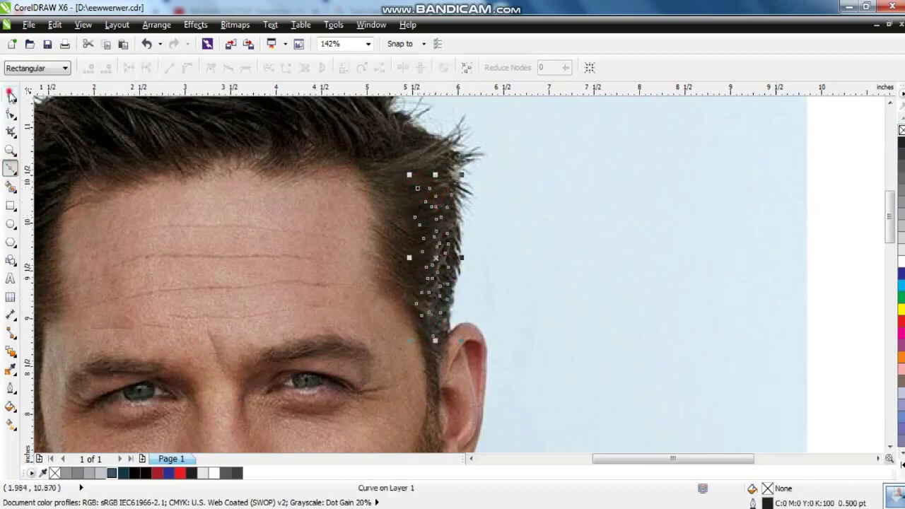
{"action": "left_click", "coordinate": [11, 95]}
Copy the opposite side highlight's fill to the new shape and move it onto the portrait's right side hair.
{"action": "scroll", "coordinate": [639, 222], "scroll_direction": "down", "scroll_amount": 2}
{"action": "key", "text": "ctrl+shift+a"}
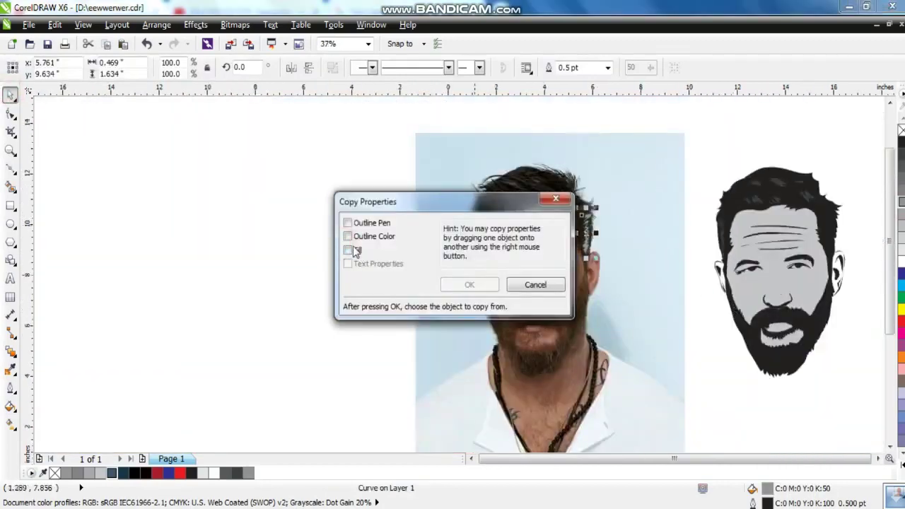
{"action": "left_click", "coordinate": [348, 250]}
{"action": "left_click", "coordinate": [470, 284]}
{"action": "left_click", "coordinate": [719, 240]}
{"action": "left_click_drag", "start_coordinate": [588, 233], "coordinate": [830, 228]}
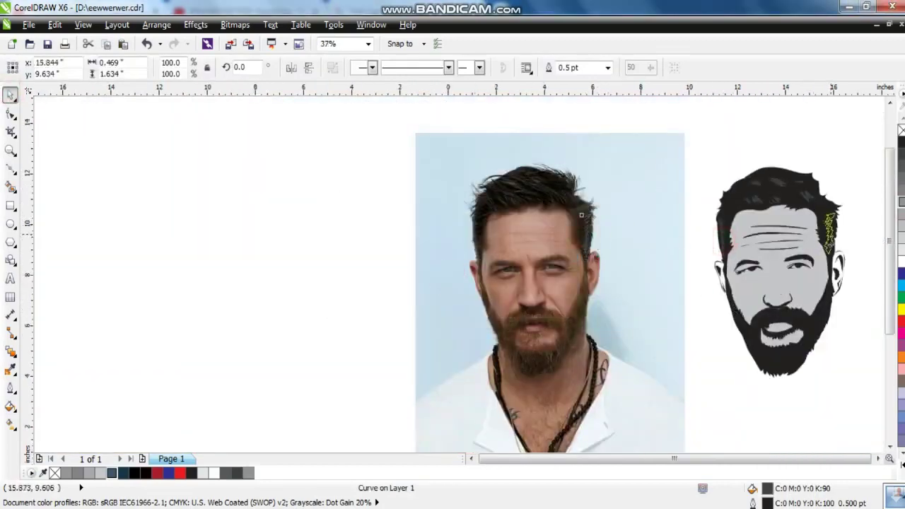
{"action": "left_click", "coordinate": [852, 188]}
Trace two jagged highlights in the left half of the photo's moustache.
{"action": "left_click_drag", "start_coordinate": [856, 157], "coordinate": [707, 386]}
{"action": "key", "text": "shift+F2"}
{"action": "left_click", "coordinate": [638, 278]}
{"action": "scroll", "coordinate": [573, 286], "scroll_direction": "down", "scroll_amount": 3}
{"action": "left_click", "coordinate": [11, 150]}
{"action": "left_click_drag", "start_coordinate": [170, 189], "coordinate": [654, 401]}
{"action": "scroll", "coordinate": [749, 412], "scroll_direction": "up", "scroll_amount": 1}
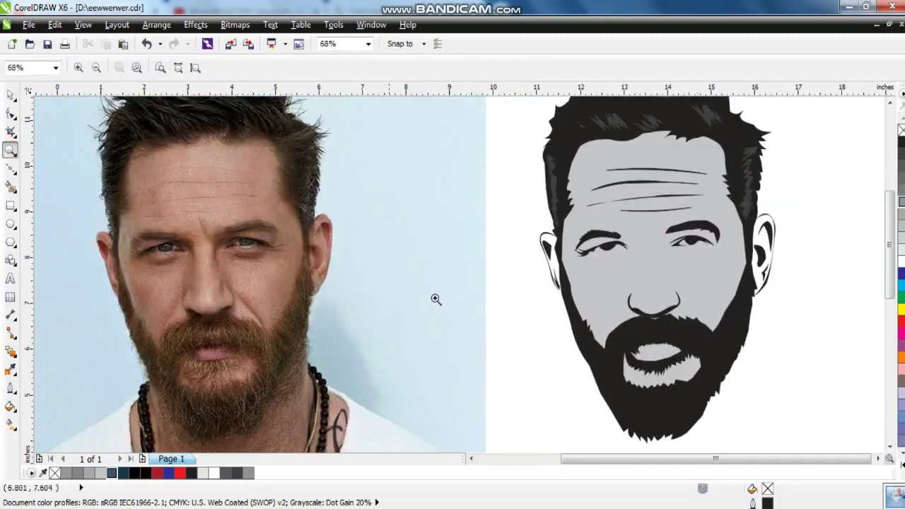
{"action": "left_click_drag", "start_coordinate": [256, 155], "coordinate": [436, 431]}
{"action": "scroll", "coordinate": [115, 258], "scroll_direction": "up", "scroll_amount": 2}
{"action": "left_click", "coordinate": [11, 168]}
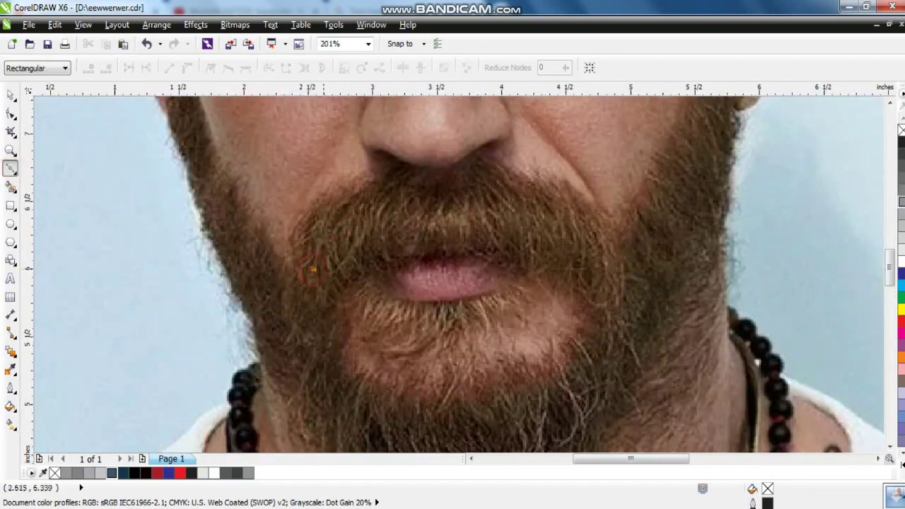
{"action": "mouse_move", "coordinate": [312, 270]}
{"action": "left_mouse_down"}
{"action": "mouse_move", "coordinate": [322, 208]}
{"action": "mouse_move", "coordinate": [342, 229]}
{"action": "left_mouse_up"}
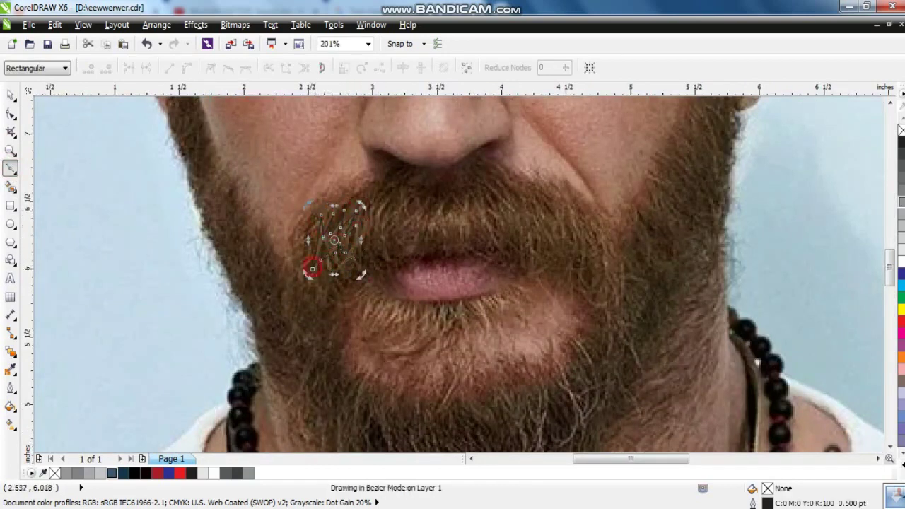
{"action": "left_click_drag", "start_coordinate": [360, 244], "coordinate": [386, 199]}
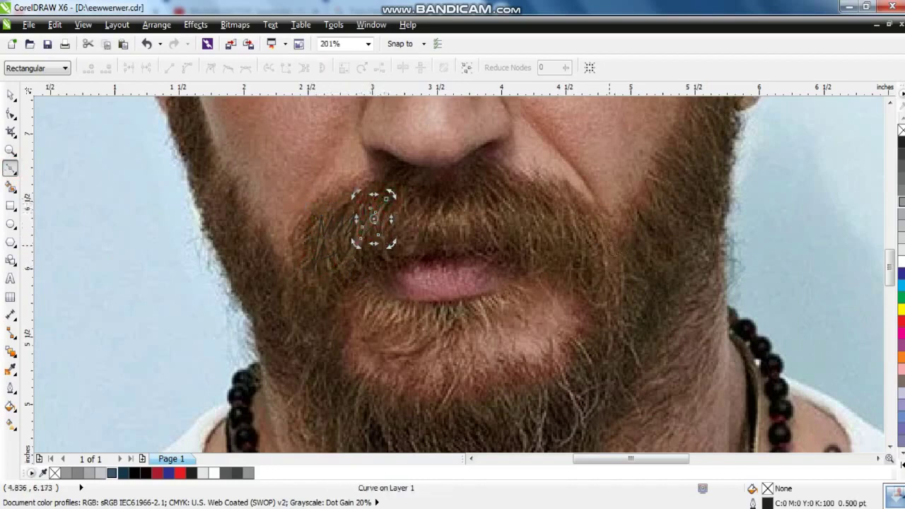
Trace jagged highlights in the right half and in the middle of the photo's moustache.
{"action": "mouse_move", "coordinate": [602, 247]}
{"action": "left_mouse_down"}
{"action": "mouse_move", "coordinate": [579, 208]}
{"action": "mouse_move", "coordinate": [569, 216]}
{"action": "mouse_move", "coordinate": [521, 196]}
{"action": "mouse_move", "coordinate": [499, 205]}
{"action": "mouse_move", "coordinate": [513, 242]}
{"action": "left_mouse_up"}
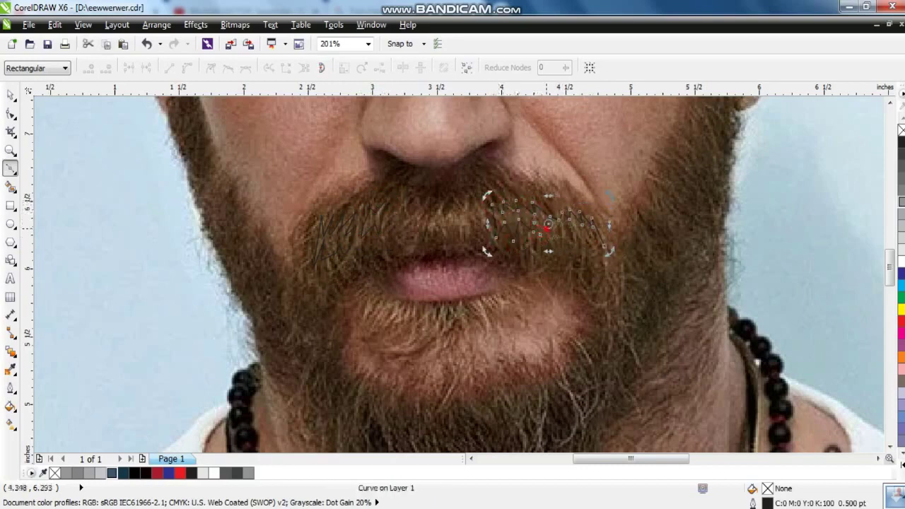
{"action": "left_click_drag", "start_coordinate": [488, 212], "coordinate": [419, 216]}
{"action": "left_click", "coordinate": [450, 213]}
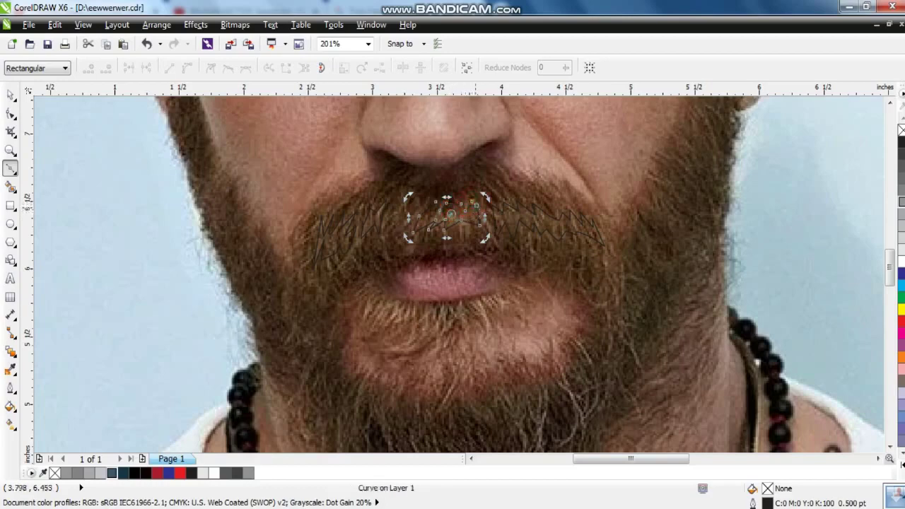
Move the four moustache highlights together onto the portrait's moustache and fill them with 90% black.
{"action": "key", "text": "space"}
{"action": "scroll", "coordinate": [147, 206], "scroll_direction": "down", "scroll_amount": 5}
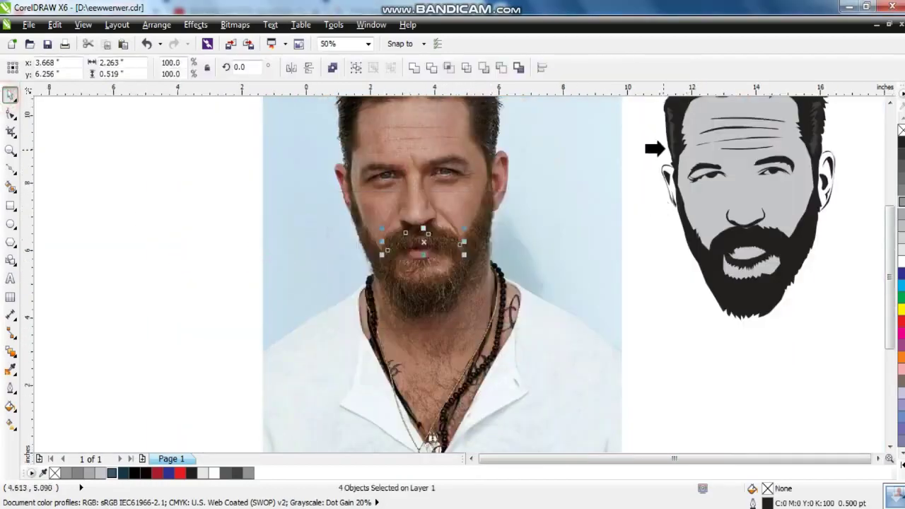
{"action": "left_click_drag", "start_coordinate": [441, 242], "coordinate": [740, 261]}
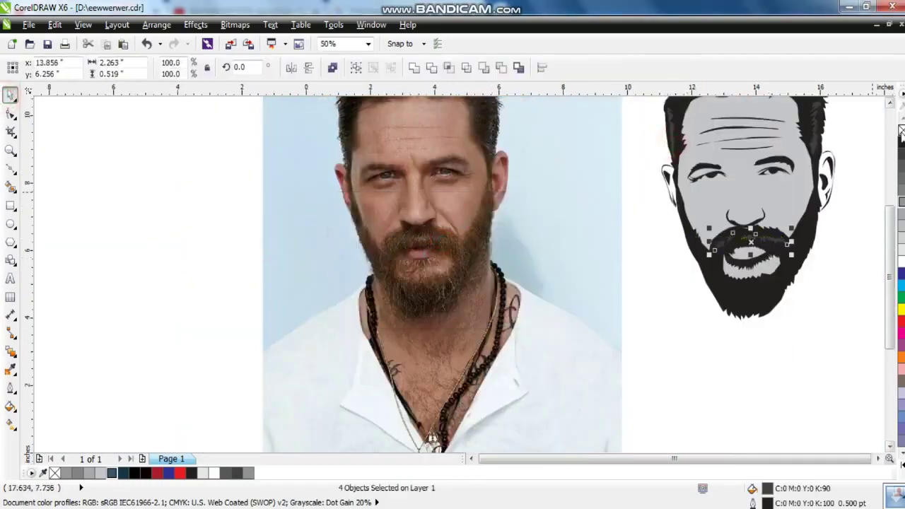
{"action": "left_click", "coordinate": [837, 257]}
Trace a jagged highlight in the beard along the photo's left cheek and fill it with 90% black.
{"action": "scroll", "coordinate": [837, 257], "scroll_direction": "down", "scroll_amount": 2}
{"action": "scroll", "coordinate": [641, 344], "scroll_direction": "up", "scroll_amount": 1}
{"action": "key", "text": "z"}
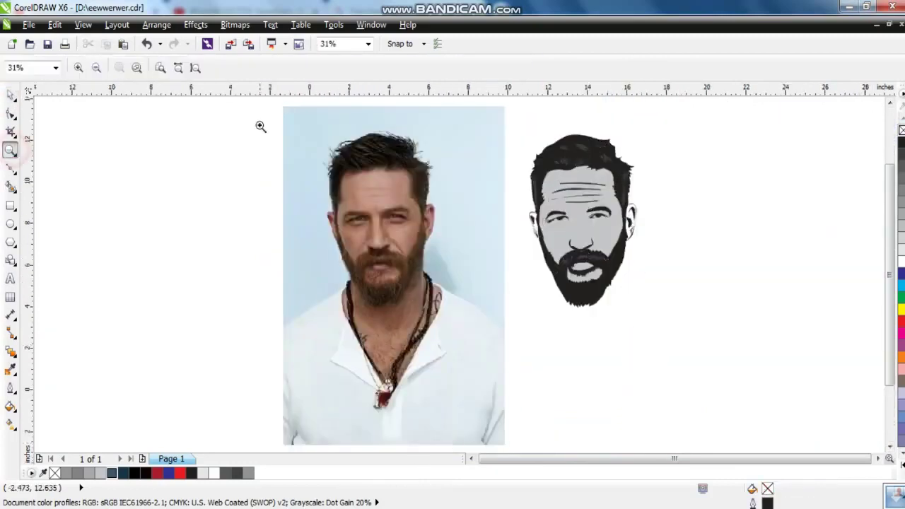
{"action": "scroll", "coordinate": [603, 208], "scroll_direction": "up", "scroll_amount": 2}
{"action": "scroll", "coordinate": [241, 259], "scroll_direction": "up", "scroll_amount": 3}
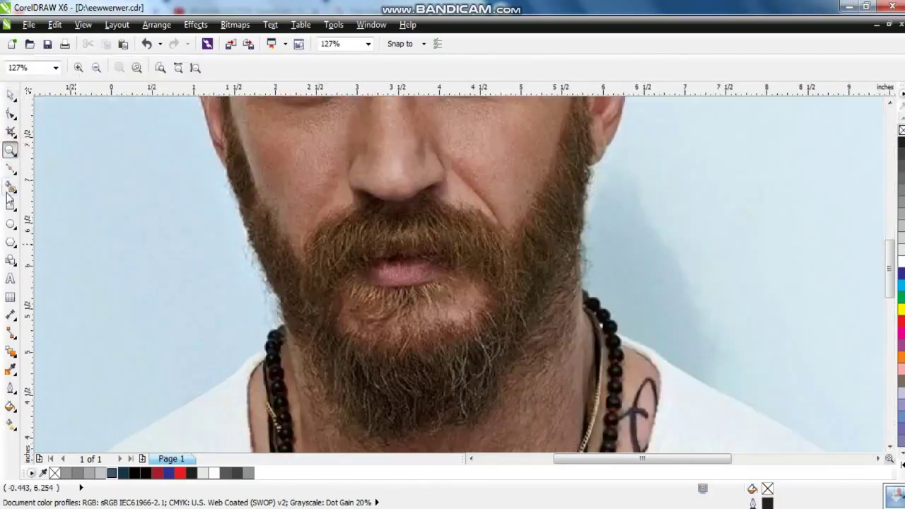
{"action": "key", "text": "F5"}
{"action": "left_click", "coordinate": [253, 208]}
{"action": "left_click_drag", "start_coordinate": [277, 235], "coordinate": [293, 272]}
{"action": "left_click_drag", "start_coordinate": [299, 309], "coordinate": [268, 256]}
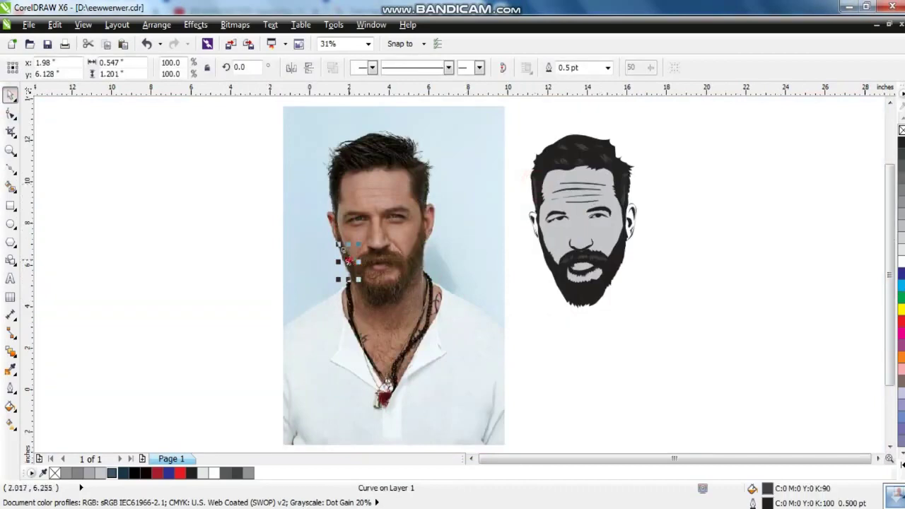
Place the cheek highlight on the portrait's beard, adjusting its top nodes and removing its outline.
{"action": "key", "text": "shift+F2"}
{"action": "right_click", "coordinate": [901, 258]}
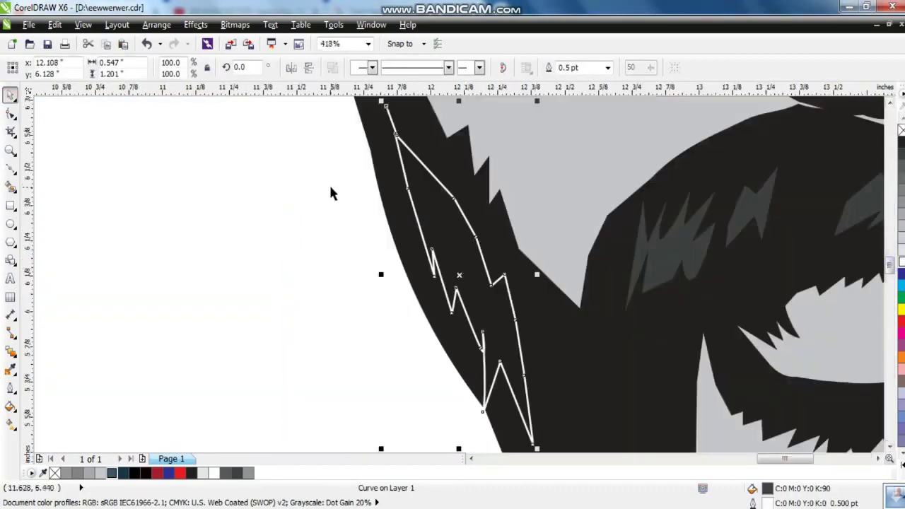
{"action": "left_click", "coordinate": [11, 113]}
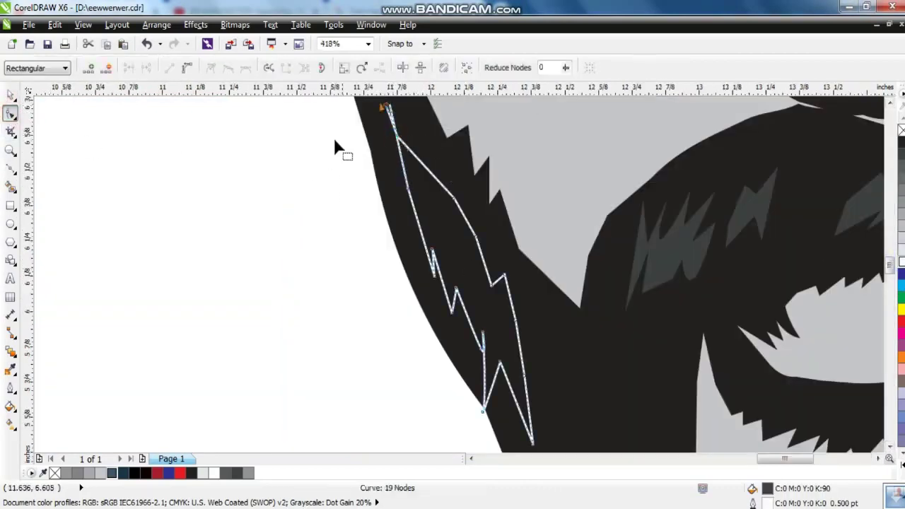
{"action": "left_click", "coordinate": [10, 94]}
{"action": "right_click", "coordinate": [901, 130]}
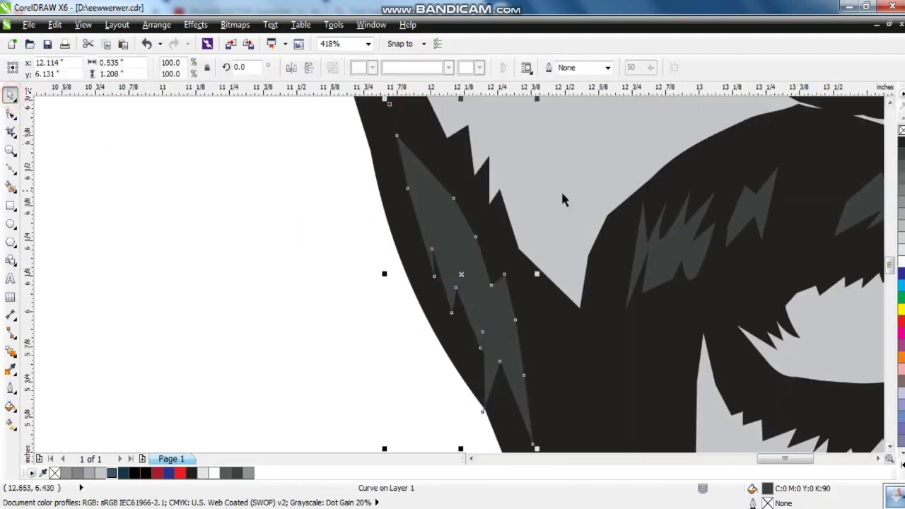
Trace a jagged highlight at the left edge of the photo's chin beard.
{"action": "scroll", "coordinate": [604, 273], "scroll_direction": "down", "scroll_amount": 5}
{"action": "key", "text": "z"}
{"action": "scroll", "coordinate": [548, 304], "scroll_direction": "down", "scroll_amount": 2}
{"action": "scroll", "coordinate": [515, 328], "scroll_direction": "up", "scroll_amount": 2}
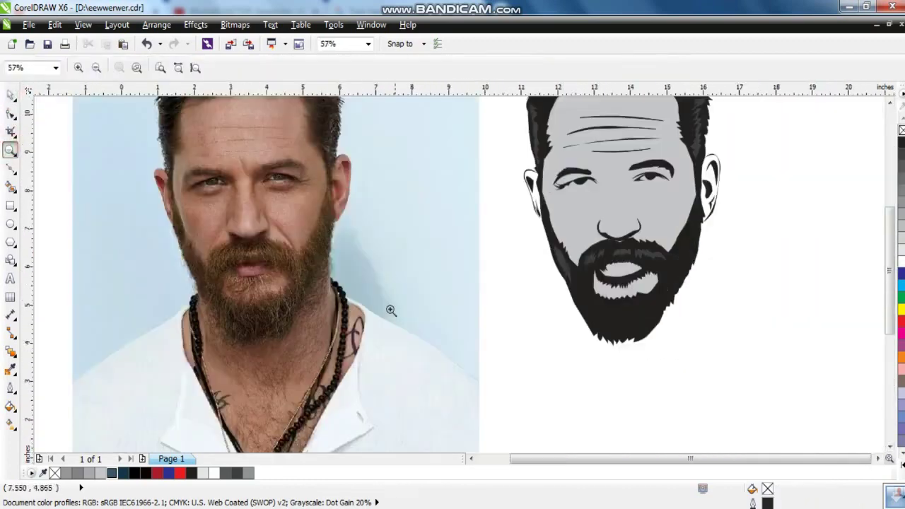
{"action": "left_click", "coordinate": [296, 245]}
{"action": "scroll", "coordinate": [298, 242], "scroll_direction": "up", "scroll_amount": 1}
{"action": "left_click", "coordinate": [11, 168]}
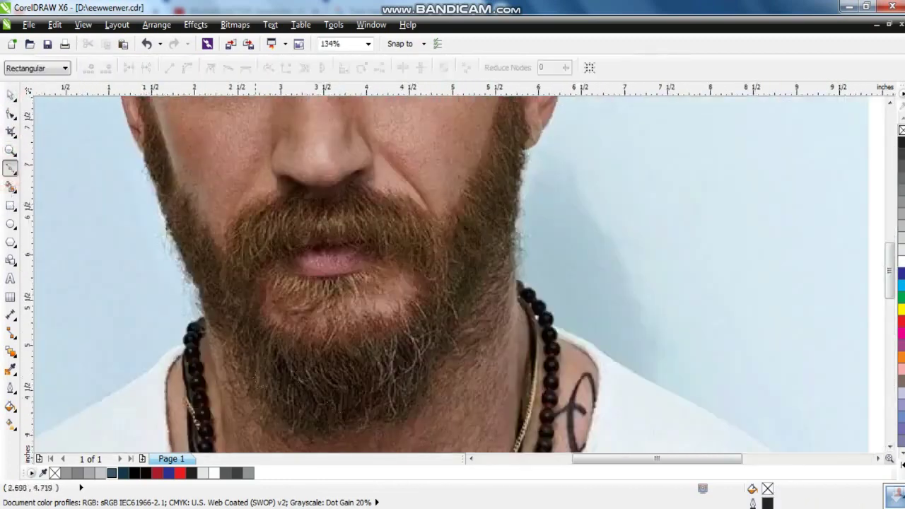
{"action": "left_click", "coordinate": [255, 386]}
{"action": "left_click", "coordinate": [261, 361]}
{"action": "key", "text": "z"}
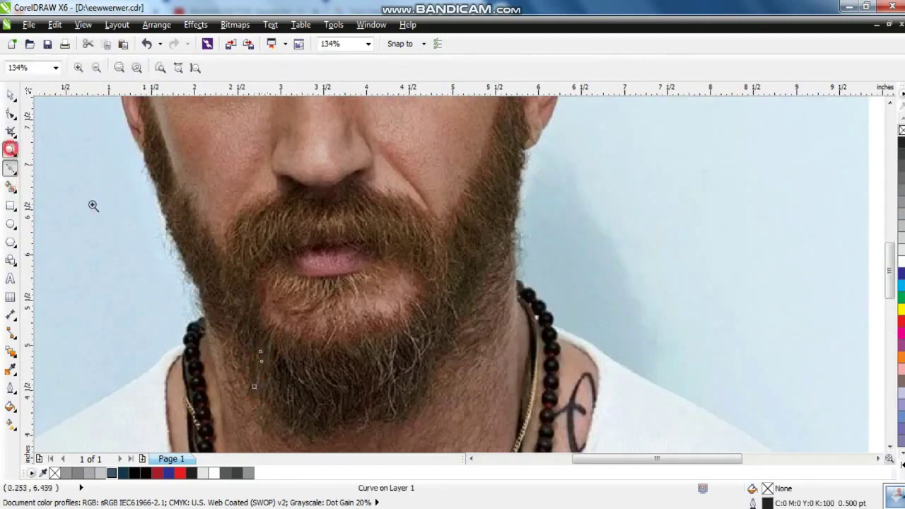
{"action": "left_click_drag", "start_coordinate": [170, 304], "coordinate": [535, 453]}
{"action": "key", "text": "F10"}
{"action": "mouse_move", "coordinate": [279, 246]}
{"action": "left_mouse_down"}
{"action": "mouse_move", "coordinate": [293, 265]}
{"action": "mouse_move", "coordinate": [282, 260]}
{"action": "left_mouse_up"}
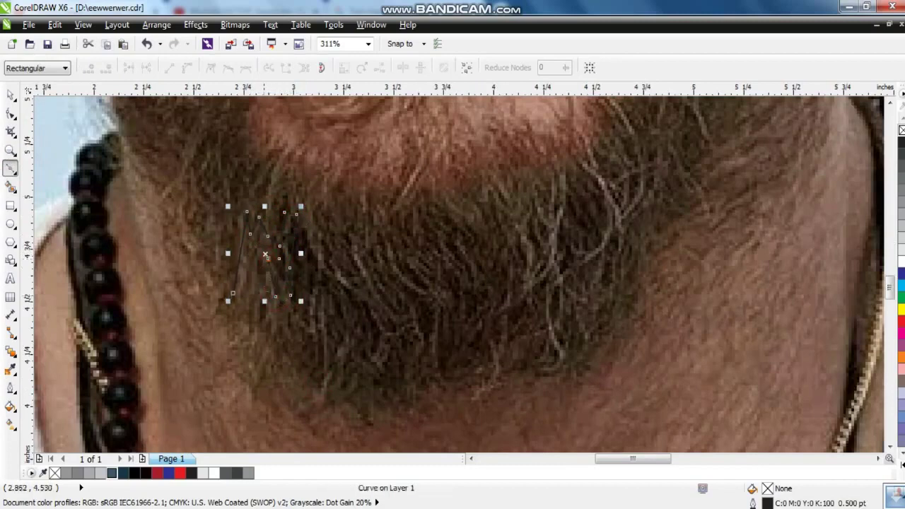
Trace a second spiky highlight in the chin beard, just to the right of the first one.
{"action": "left_click", "coordinate": [333, 257]}
{"action": "left_click", "coordinate": [363, 322]}
{"action": "left_click", "coordinate": [387, 322]}
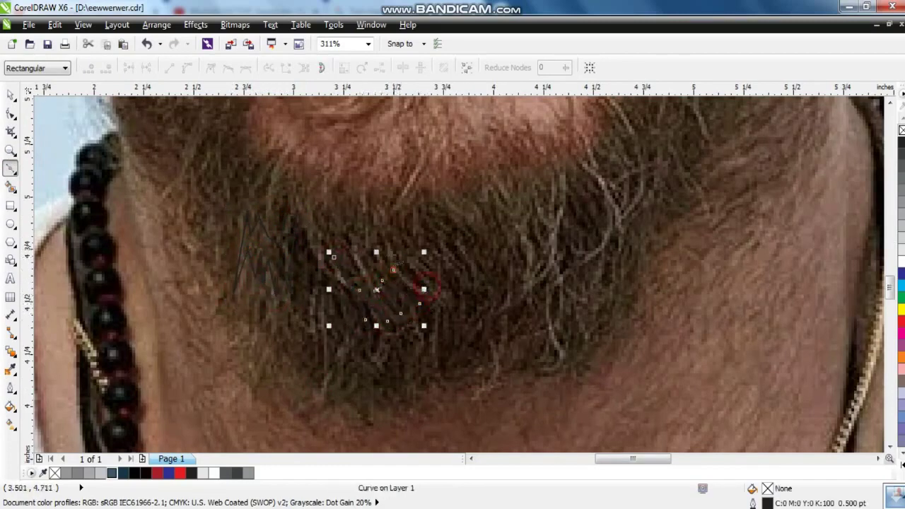
{"action": "left_click", "coordinate": [361, 223]}
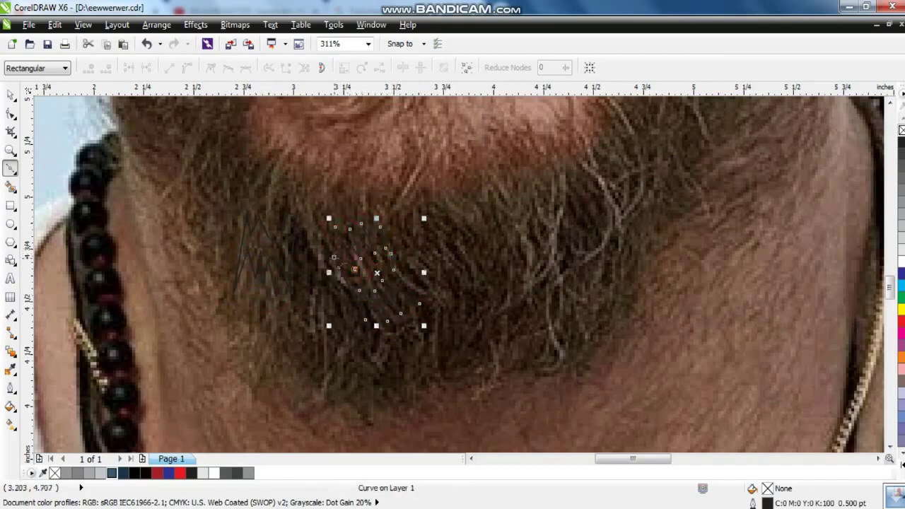
Trace a spiky highlight in the middle of the chin beard and adjust its starting node.
{"action": "left_click", "coordinate": [417, 243]}
{"action": "left_click", "coordinate": [442, 277]}
{"action": "left_click", "coordinate": [481, 307]}
{"action": "left_click", "coordinate": [497, 298]}
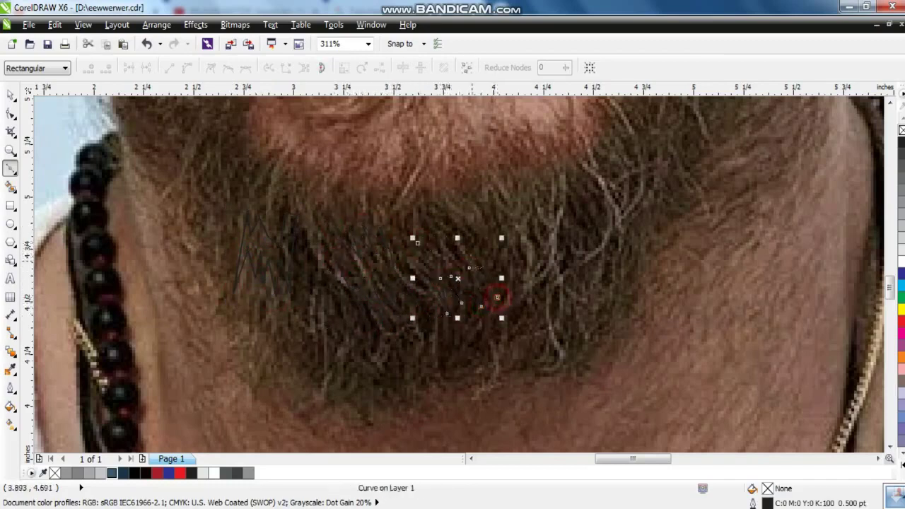
{"action": "left_click", "coordinate": [419, 243]}
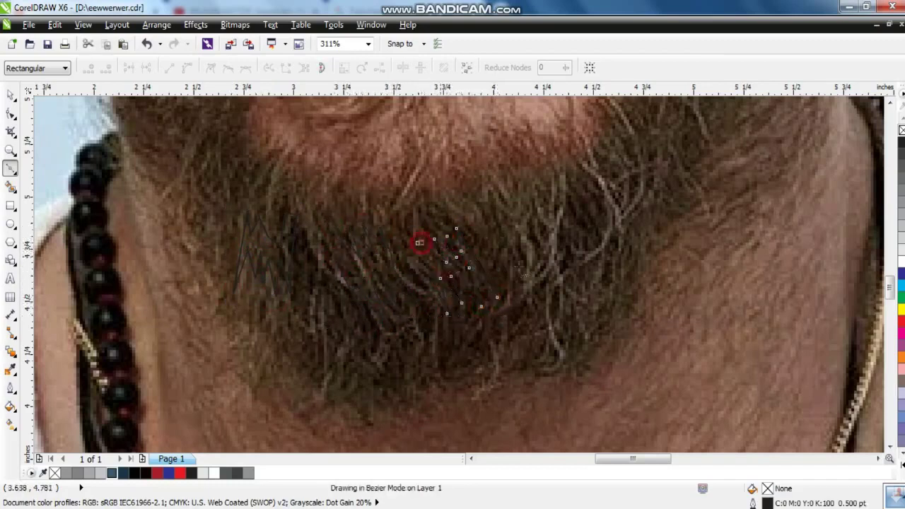
{"action": "key", "text": "F10"}
{"action": "left_click", "coordinate": [417, 246]}
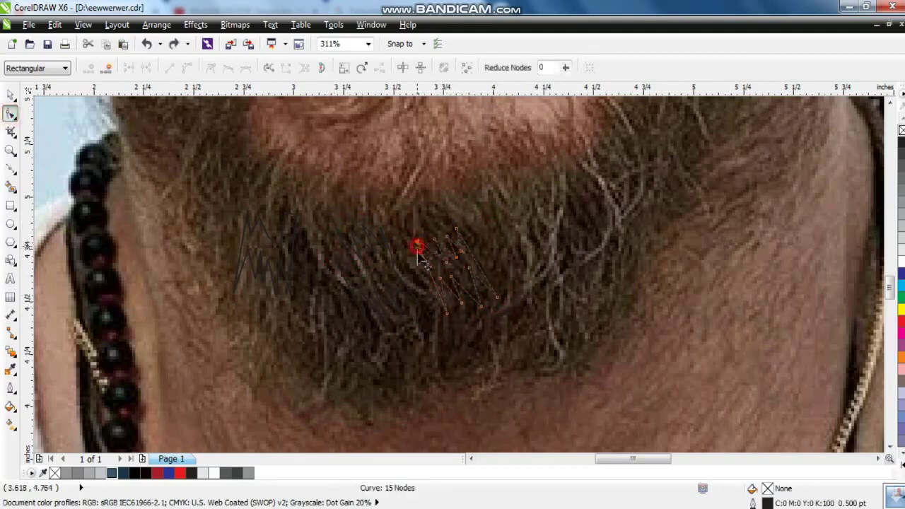
Trace a spiky highlight in the photo's chin beard, to the right of the middle highlight.
{"action": "key", "text": "F5"}
{"action": "left_click", "coordinate": [564, 177]}
{"action": "left_click", "coordinate": [560, 278]}
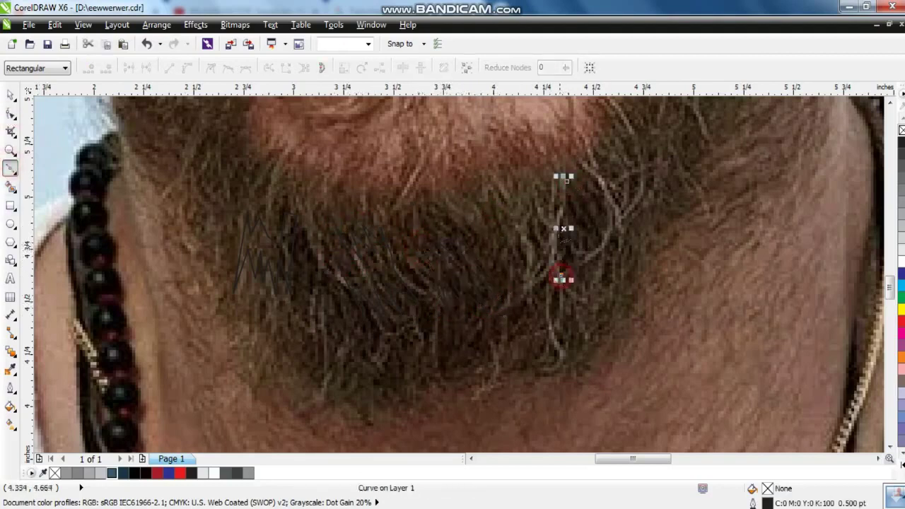
{"action": "left_click", "coordinate": [527, 289]}
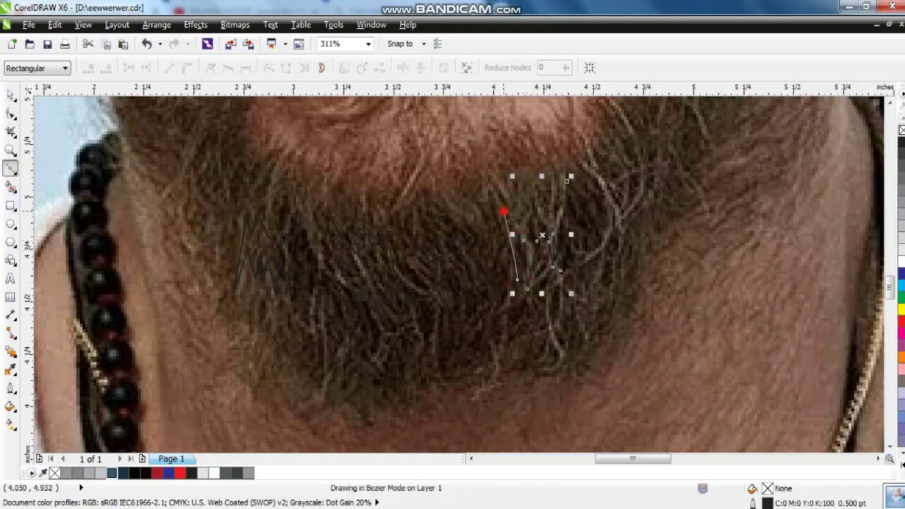
Trace a jagged highlight at the right edge of the photo's chin beard, rising toward the mouth corner.
{"action": "left_click", "coordinate": [646, 196]}
{"action": "left_click", "coordinate": [625, 126]}
{"action": "left_click", "coordinate": [618, 185]}
{"action": "left_click", "coordinate": [594, 161]}
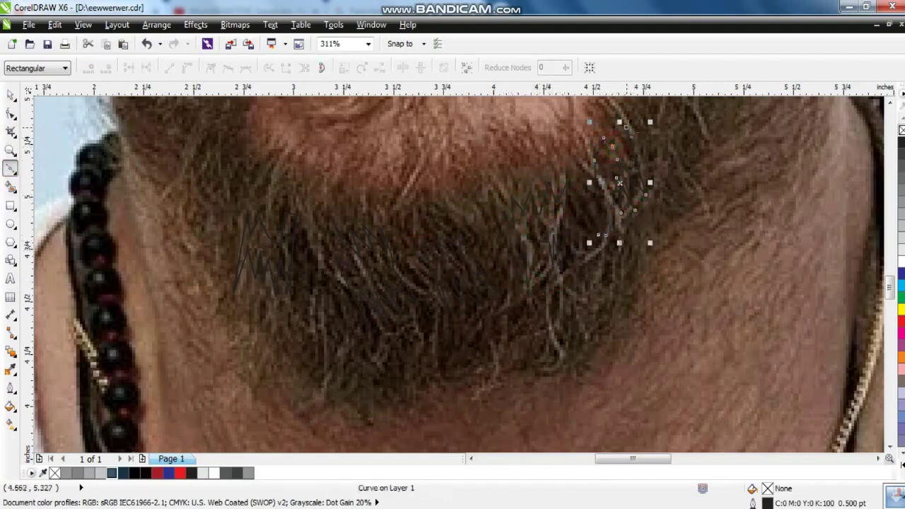
Place the five chin beard highlights on the portrait's beard with a dark grey fill.
{"action": "double_click", "coordinate": [12, 96]}
{"action": "scroll", "coordinate": [318, 285], "scroll_direction": "down", "scroll_amount": 5}
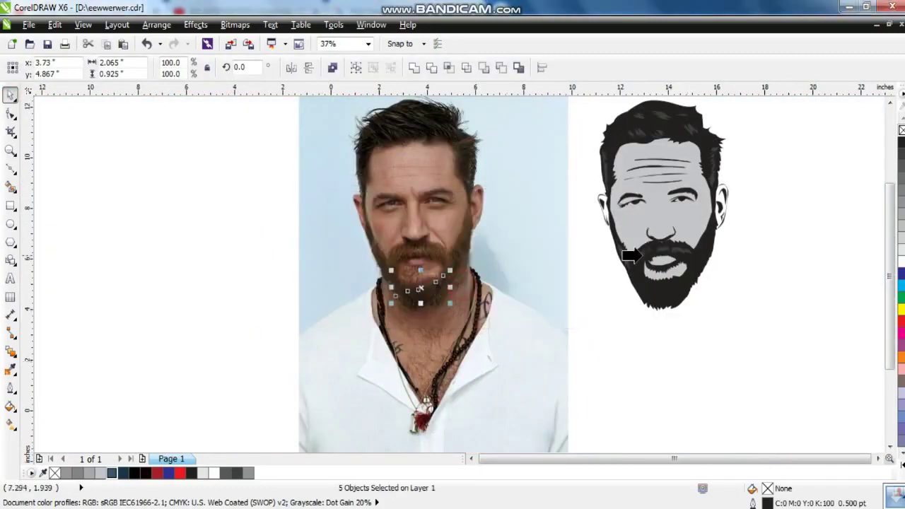
{"action": "left_click", "coordinate": [733, 333]}
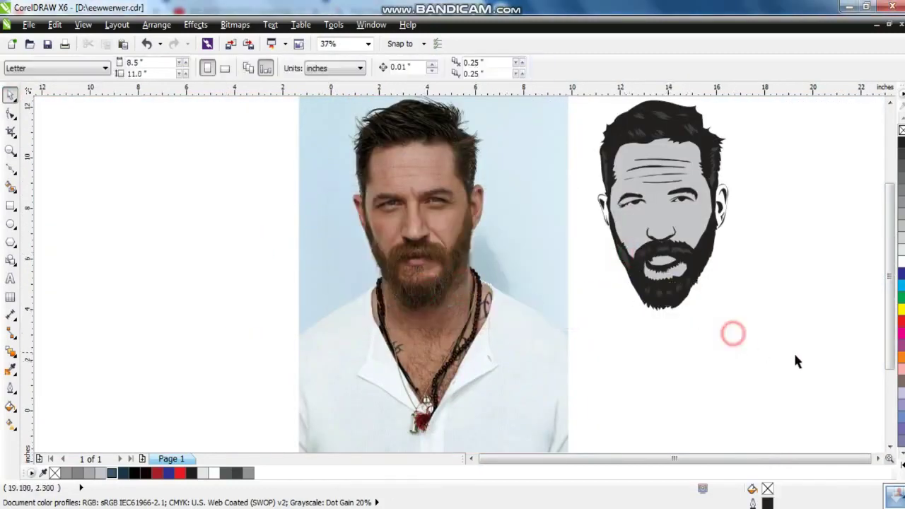
{"action": "left_click", "coordinate": [10, 150]}
{"action": "scroll", "coordinate": [281, 137], "scroll_direction": "up", "scroll_amount": 1}
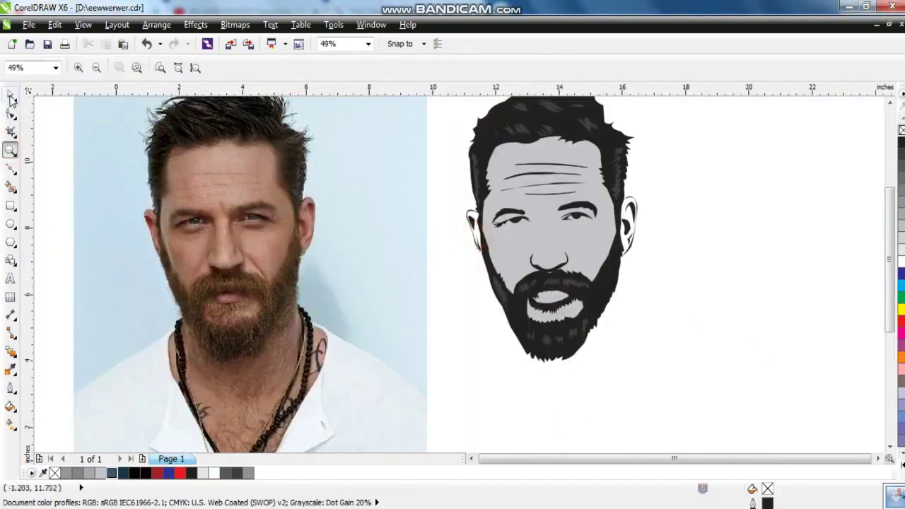
{"action": "double_click", "coordinate": [11, 95]}
{"action": "left_click", "coordinate": [747, 295]}
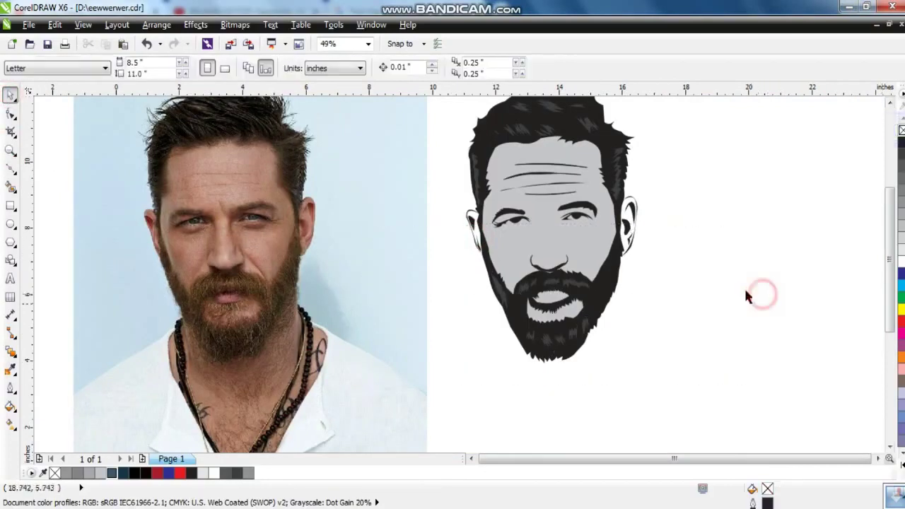
Trace a long jagged highlight down the right cheek beard of the photo, from beside the ear toward the mouth.
{"action": "left_click", "coordinate": [10, 150]}
{"action": "left_click_drag", "start_coordinate": [415, 313], "coordinate": [145, 162]}
{"action": "left_click", "coordinate": [10, 168]}
{"action": "mouse_move", "coordinate": [319, 242]}
{"action": "left_mouse_down"}
{"action": "mouse_move", "coordinate": [323, 277]}
{"action": "mouse_move", "coordinate": [300, 312]}
{"action": "mouse_move", "coordinate": [315, 305]}
{"action": "left_mouse_up"}
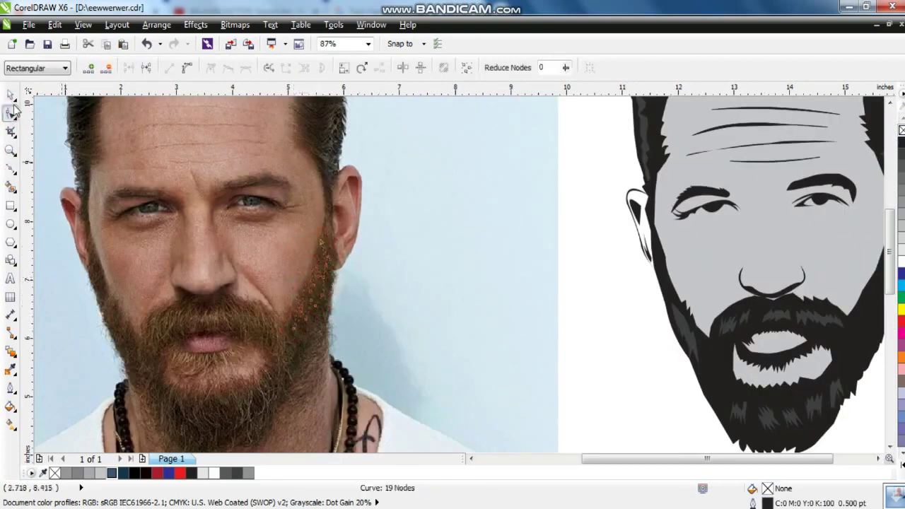
Place the right cheek beard highlight on the portrait with a dark grey fill.
{"action": "left_click", "coordinate": [11, 94]}
{"action": "key", "text": "ctrl+shift+a"}
{"action": "left_click", "coordinate": [460, 422]}
{"action": "left_click", "coordinate": [682, 332]}
{"action": "left_click_drag", "start_coordinate": [327, 294], "coordinate": [481, 315]}
{"action": "scroll", "coordinate": [881, 295], "scroll_direction": "up", "scroll_amount": 2}
{"action": "scroll", "coordinate": [733, 242], "scroll_direction": "down", "scroll_amount": 5}
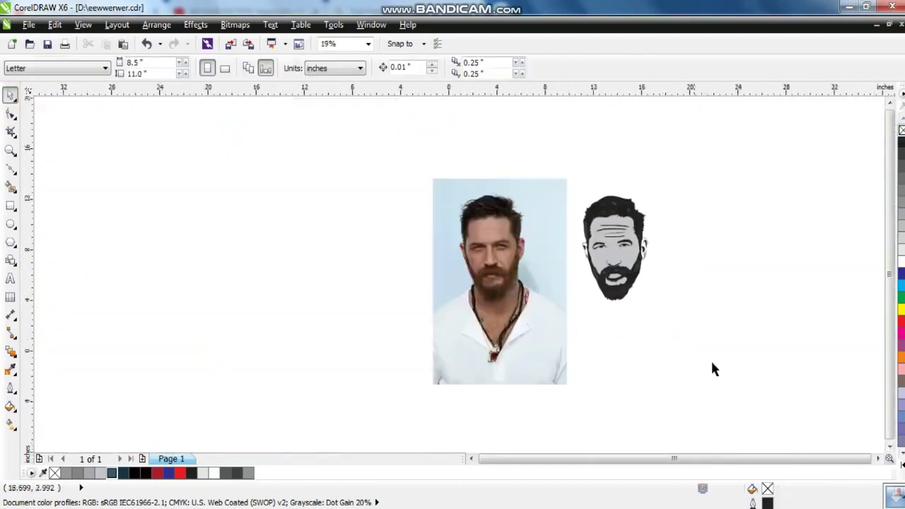
Draw a closed freehand shadow shape about 4.8 by 5.7 inches around the photo's forehead, temples and cheeks.
{"action": "key", "text": "ctrl+a"}
{"action": "key", "text": "shift+F2"}
{"action": "key", "text": "Escape"}
{"action": "left_click", "coordinate": [10, 150]}
{"action": "left_click_drag", "start_coordinate": [283, 111], "coordinate": [741, 359]}
{"action": "left_click", "coordinate": [192, 187]}
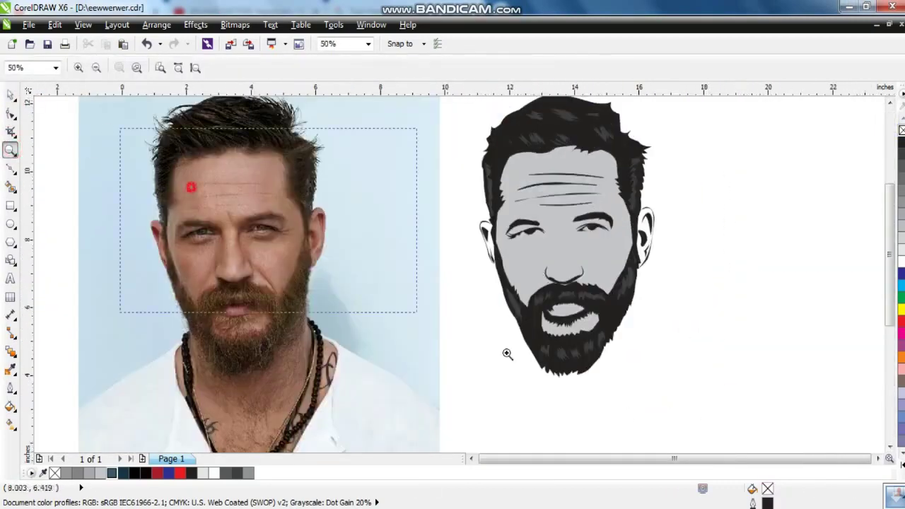
{"action": "left_click", "coordinate": [439, 351]}
{"action": "scroll", "coordinate": [439, 352], "scroll_direction": "down", "scroll_amount": 3}
{"action": "left_click_drag", "start_coordinate": [132, 121], "coordinate": [485, 394]}
{"action": "left_click", "coordinate": [11, 169]}
{"action": "left_click", "coordinate": [57, 170]}
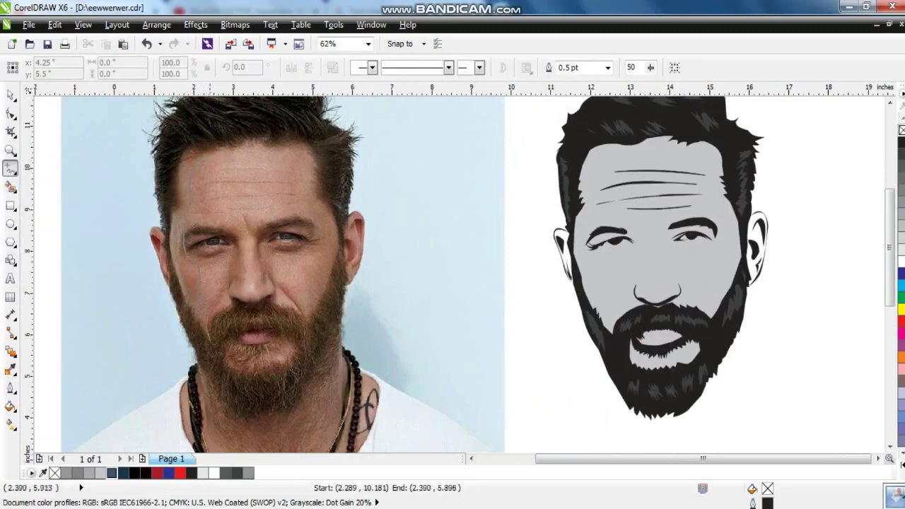
{"action": "left_click_drag", "start_coordinate": [175, 285], "coordinate": [187, 127]}
{"action": "mouse_move", "coordinate": [335, 150]}
{"action": "left_mouse_down"}
{"action": "mouse_move", "coordinate": [336, 216]}
{"action": "mouse_move", "coordinate": [347, 262]}
{"action": "left_mouse_up"}
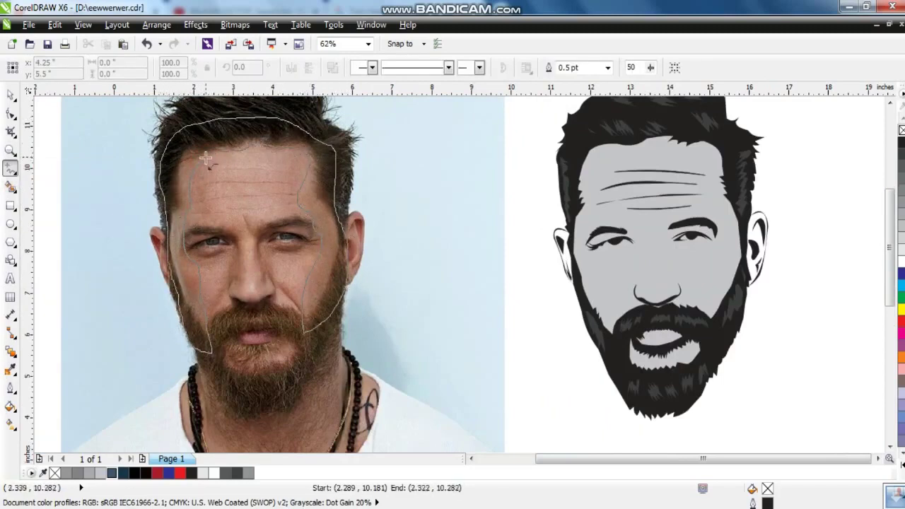
{"action": "left_click_drag", "start_coordinate": [205, 158], "coordinate": [206, 160]}
Fill the face-edge shadow with 80% Black, remove its outline and move it over the portrait's face.
{"action": "left_click", "coordinate": [10, 94]}
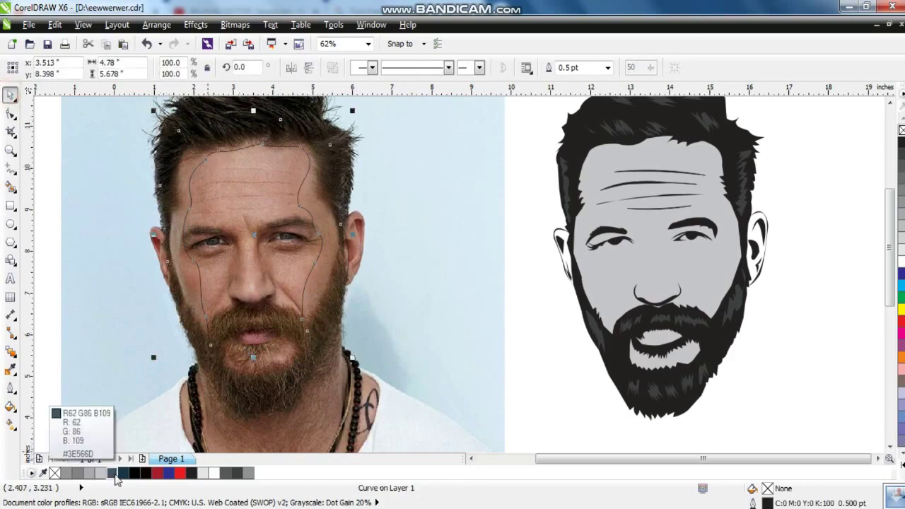
{"action": "left_click", "coordinate": [226, 479]}
{"action": "right_click", "coordinate": [54, 473]}
{"action": "mouse_move", "coordinate": [325, 189]}
{"action": "left_mouse_down"}
{"action": "mouse_move", "coordinate": [732, 190]}
{"action": "mouse_move", "coordinate": [732, 198]}
{"action": "left_mouse_up"}
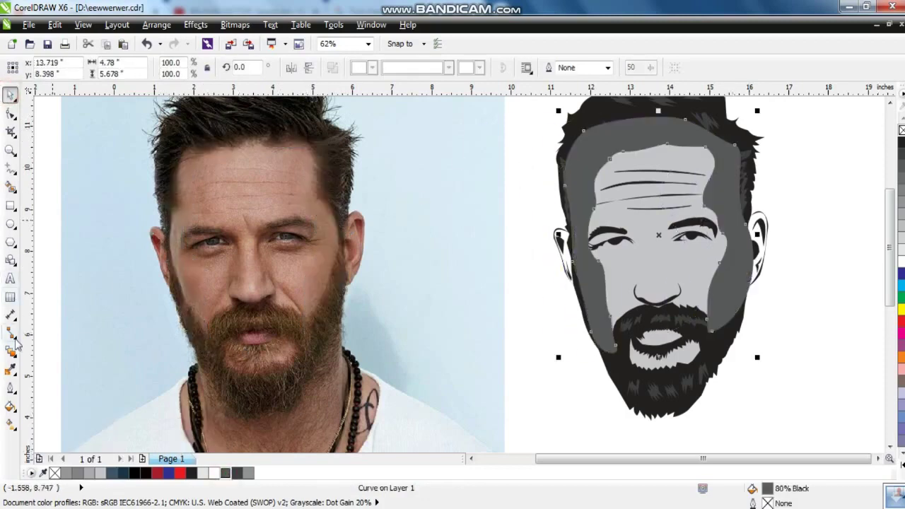
Apply a uniform transparency above 50 to the face-edge shadow and place it inside the face shape.
{"action": "left_click", "coordinate": [12, 369]}
{"action": "left_click", "coordinate": [12, 351]}
{"action": "left_click", "coordinate": [50, 442]}
{"action": "left_click", "coordinate": [71, 68]}
{"action": "left_click", "coordinate": [50, 89]}
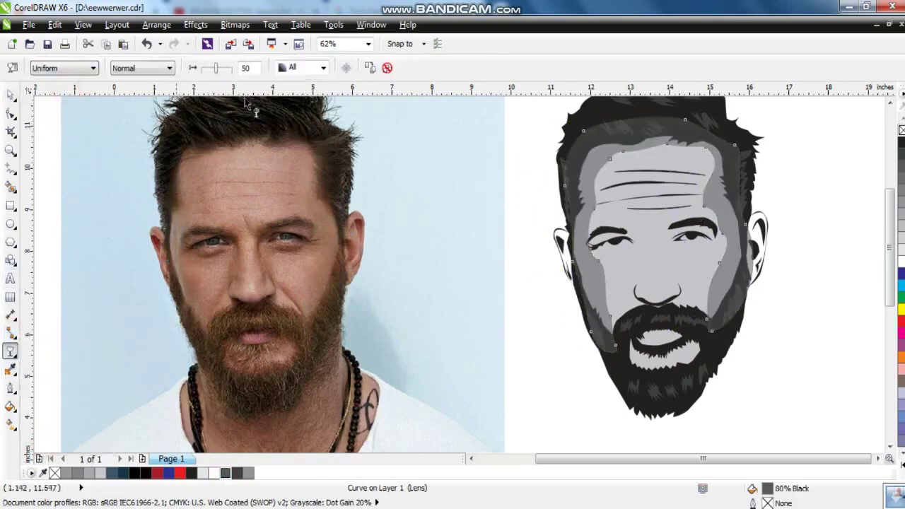
{"action": "left_click", "coordinate": [227, 69]}
{"action": "key", "text": "space"}
{"action": "left_click", "coordinate": [623, 269]}
{"action": "left_click", "coordinate": [802, 269]}
Draw a freehand shadow shape along the photo's brows and down both sides of the nose bridge.
{"action": "left_click", "coordinate": [11, 150]}
{"action": "left_click_drag", "start_coordinate": [131, 121], "coordinate": [640, 421]}
{"action": "left_click", "coordinate": [10, 167]}
{"action": "left_click_drag", "start_coordinate": [239, 206], "coordinate": [292, 198]}
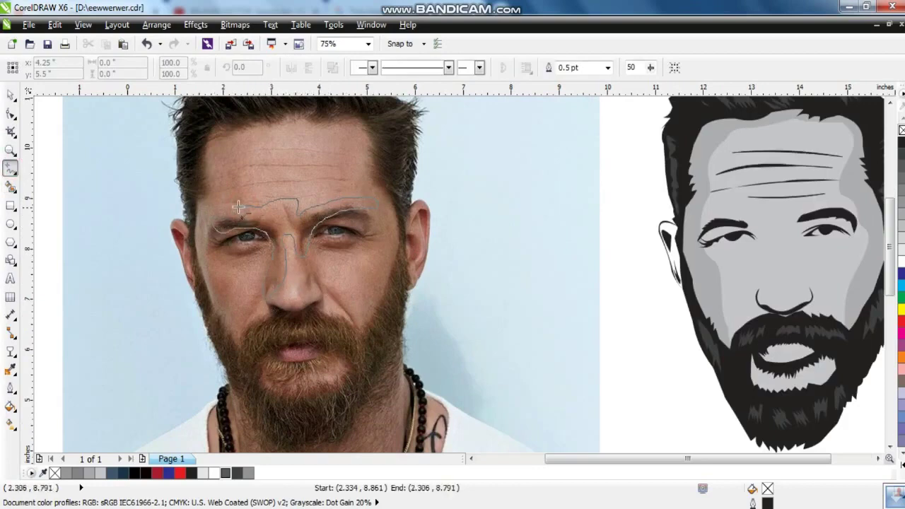
{"action": "left_click", "coordinate": [702, 289]}
Fill the brow and nose shadow with 80% Black and give it a uniform transparency.
{"action": "left_click", "coordinate": [225, 472]}
{"action": "left_click", "coordinate": [10, 351]}
{"action": "left_click", "coordinate": [63, 68]}
{"action": "left_click", "coordinate": [42, 91]}
{"action": "left_click", "coordinate": [220, 68]}
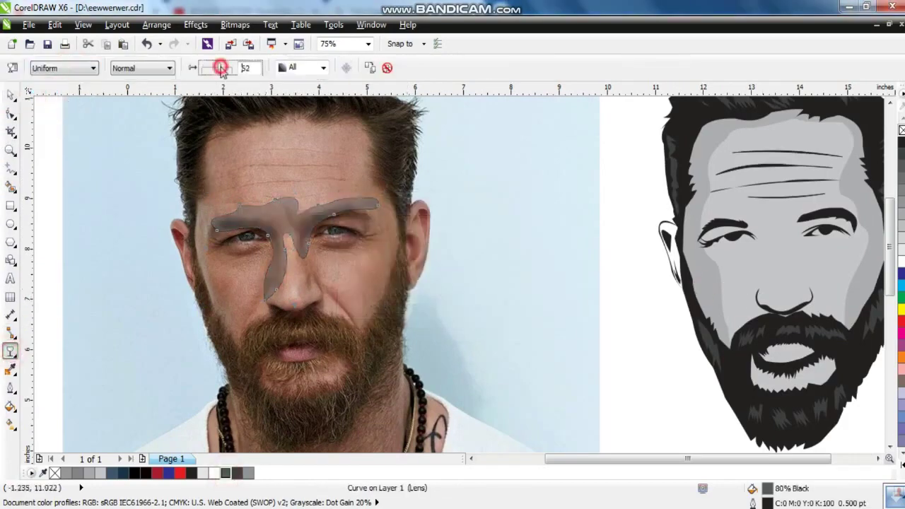
{"action": "key", "text": "space"}
Move the brow and nose shadow onto the portrait, increase its transparency and adjust its nodes beside the nose.
{"action": "left_click_drag", "start_coordinate": [286, 234], "coordinate": [774, 236]}
{"action": "left_click", "coordinate": [10, 352]}
{"action": "left_click_drag", "start_coordinate": [216, 68], "coordinate": [231, 68]}
{"action": "left_click", "coordinate": [10, 94]}
{"action": "left_click", "coordinate": [10, 113]}
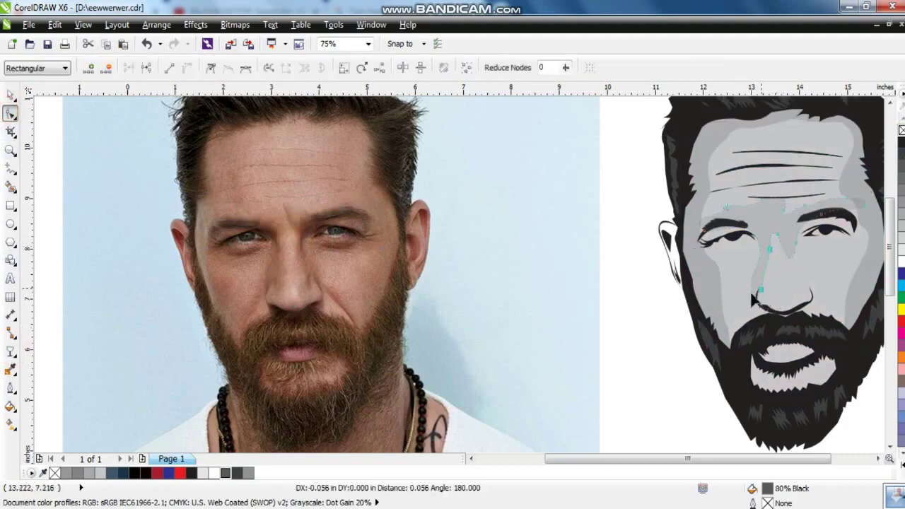
{"action": "left_click", "coordinate": [11, 94]}
{"action": "left_click", "coordinate": [649, 272]}
Draw a narrow shadow about 0.9 by 1.2 inches along the fold between the photo's nose and right cheek.
{"action": "scroll", "coordinate": [649, 272], "scroll_direction": "down", "scroll_amount": 1}
{"action": "key", "text": "z"}
{"action": "left_click_drag", "start_coordinate": [337, 111], "coordinate": [834, 397]}
{"action": "left_click_drag", "start_coordinate": [156, 115], "coordinate": [711, 417]}
{"action": "left_click_drag", "start_coordinate": [151, 248], "coordinate": [440, 400]}
{"action": "left_click", "coordinate": [10, 168]}
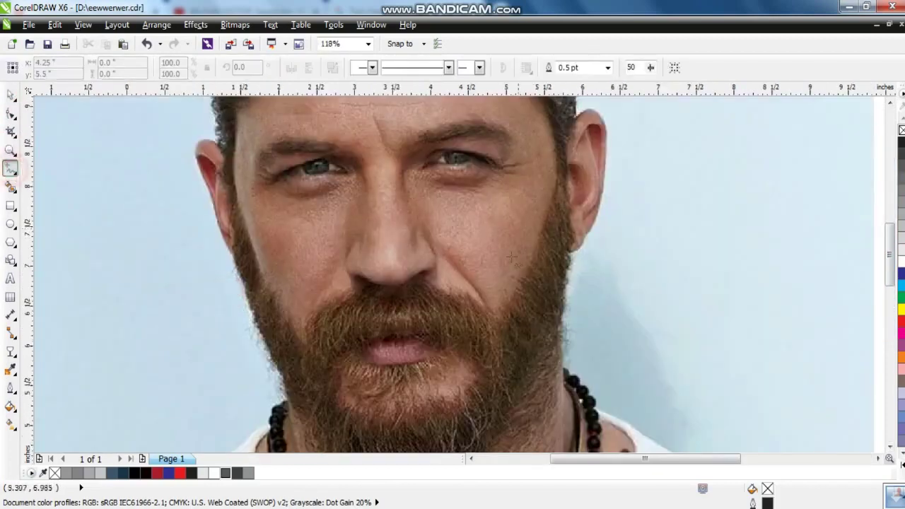
{"action": "left_click", "coordinate": [428, 221]}
{"action": "left_click", "coordinate": [498, 321]}
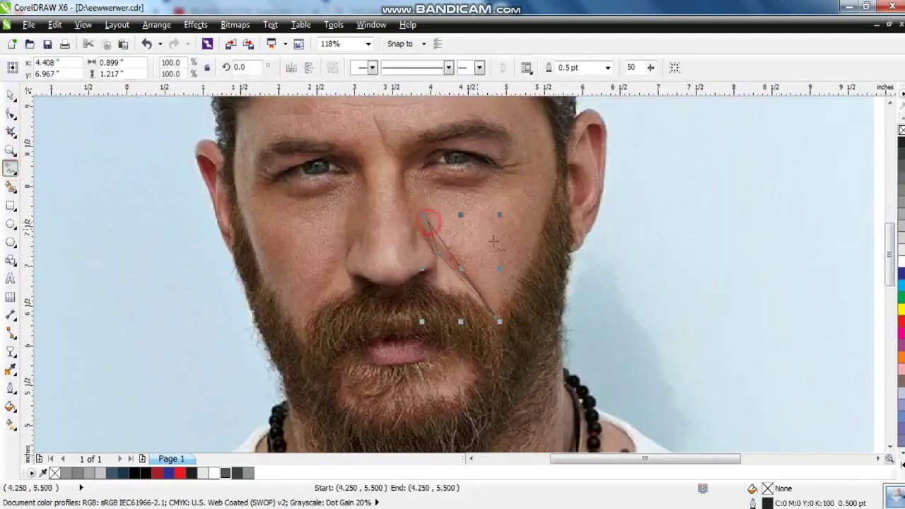
Reshape the cheek fold shadow by adjusting its top node and curving its edges.
{"action": "key", "text": "F10"}
{"action": "key", "text": "shift+F2"}
{"action": "left_click", "coordinate": [325, 111]}
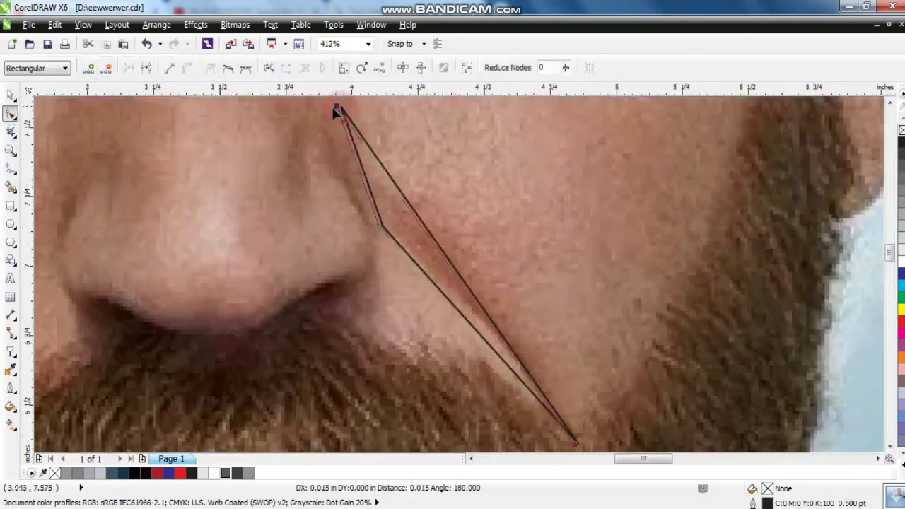
{"action": "mouse_move", "coordinate": [429, 263]}
{"action": "left_mouse_down"}
{"action": "mouse_move", "coordinate": [454, 256]}
{"action": "mouse_move", "coordinate": [424, 275]}
{"action": "left_mouse_up"}
Fill the cheek fold shadow with dark grey and place it beside the portrait's nose.
{"action": "key", "text": "space"}
{"action": "left_click", "coordinate": [901, 152]}
{"action": "scroll", "coordinate": [353, 223], "scroll_direction": "down", "scroll_amount": 10}
{"action": "left_click_drag", "start_coordinate": [350, 221], "coordinate": [676, 233]}
{"action": "left_click", "coordinate": [761, 245]}
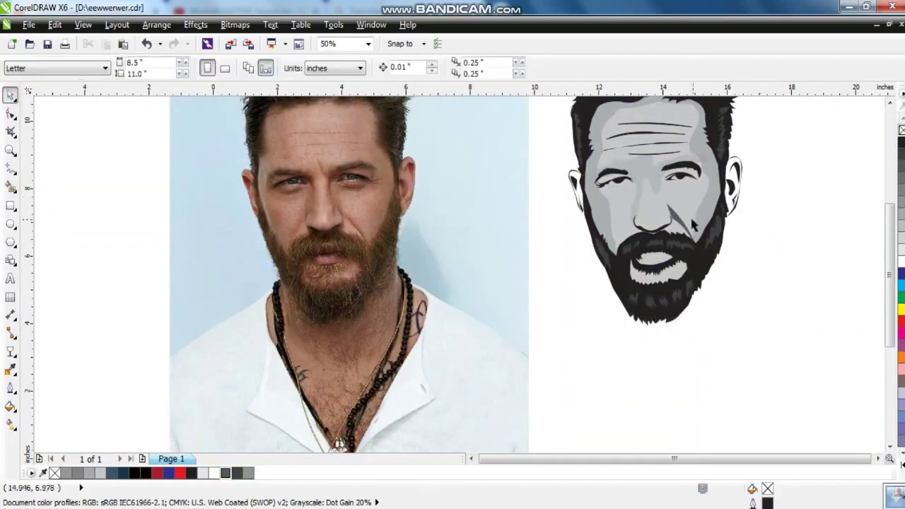
Draw freehand highlight shapes on the photo's cheeks, about 1.3 by 1.9 inches on the left and 1.5 by 1.8 inches on the right.
{"action": "scroll", "coordinate": [681, 248], "scroll_direction": "down", "scroll_amount": 2}
{"action": "key", "text": "z"}
{"action": "scroll", "coordinate": [712, 299], "scroll_direction": "up", "scroll_amount": 1}
{"action": "left_click_drag", "start_coordinate": [191, 137], "coordinate": [723, 385]}
{"action": "left_click_drag", "start_coordinate": [130, 221], "coordinate": [494, 401]}
{"action": "left_click", "coordinate": [9, 167]}
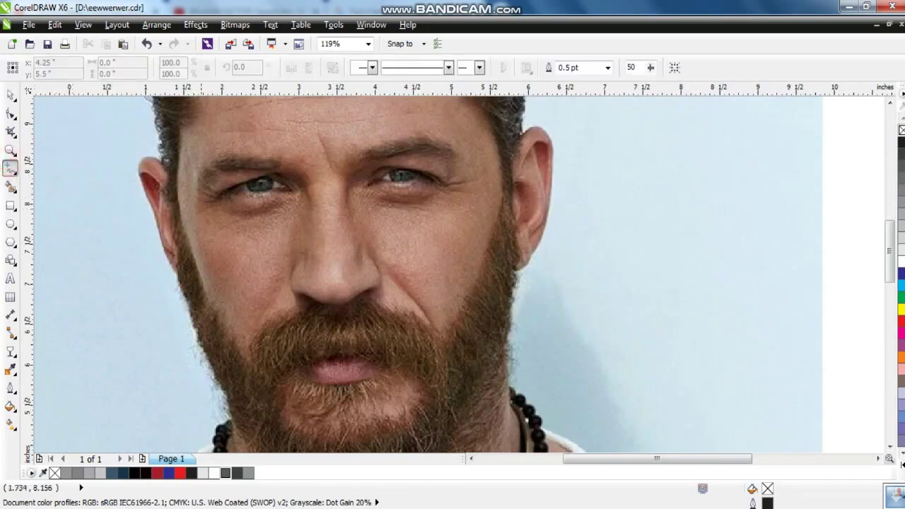
{"action": "left_click", "coordinate": [200, 190]}
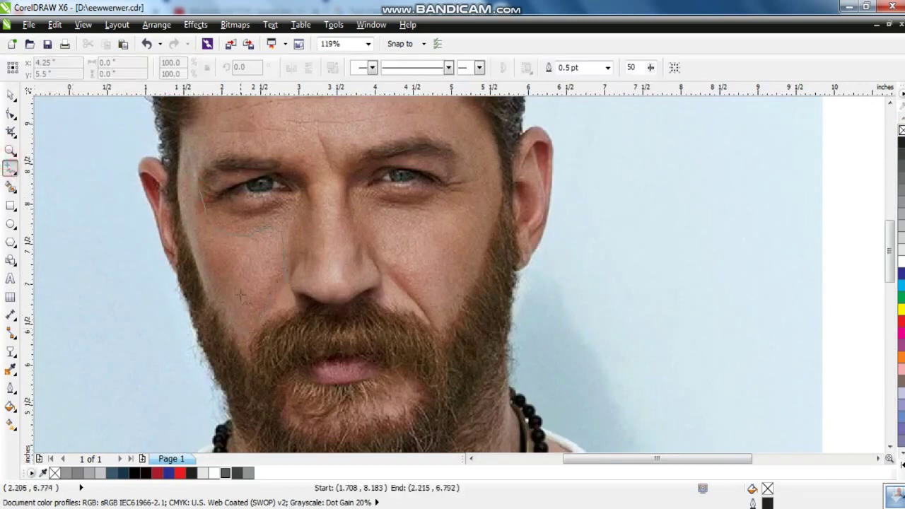
{"action": "left_click_drag", "start_coordinate": [192, 185], "coordinate": [193, 187]}
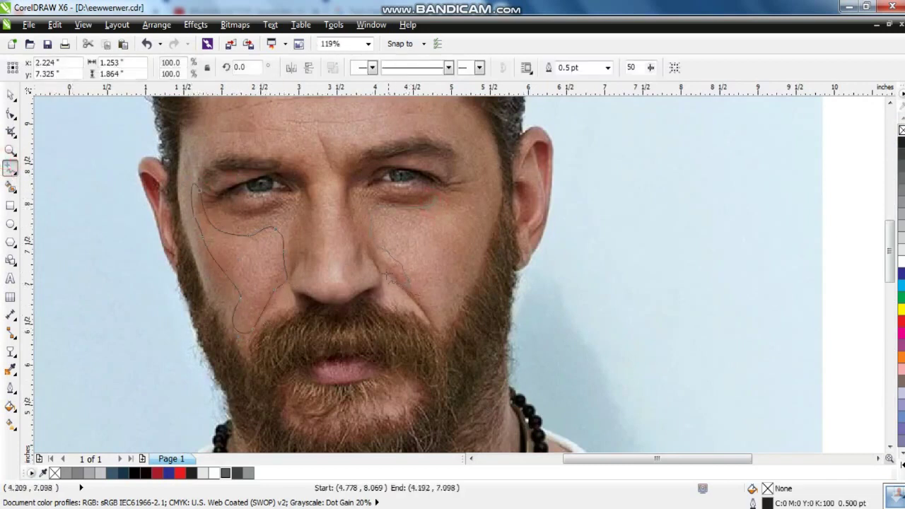
{"action": "left_click_drag", "start_coordinate": [455, 205], "coordinate": [456, 206]}
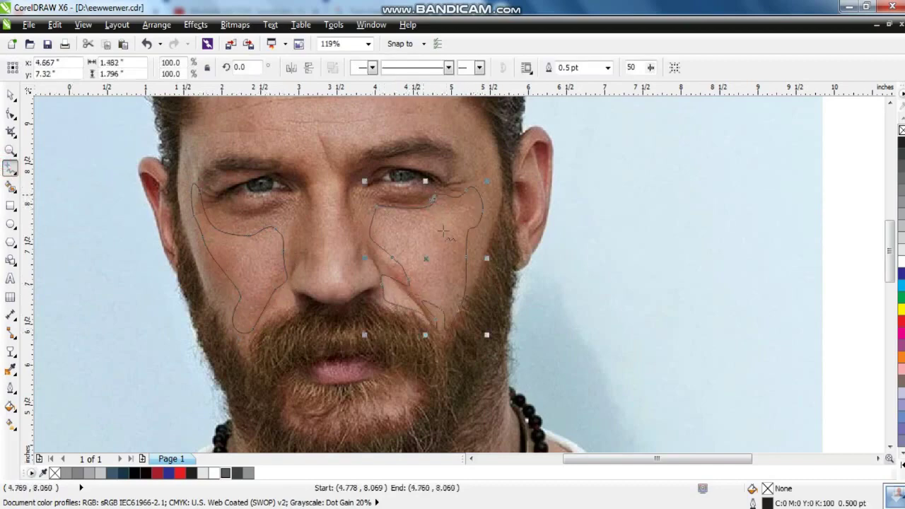
Fill the cheek highlights with 10% Black and adjust the right highlight's nodes at its lower edge.
{"action": "key", "text": "space"}
{"action": "left_click", "coordinate": [257, 234], "text": "shift"}
{"action": "left_click", "coordinate": [213, 473]}
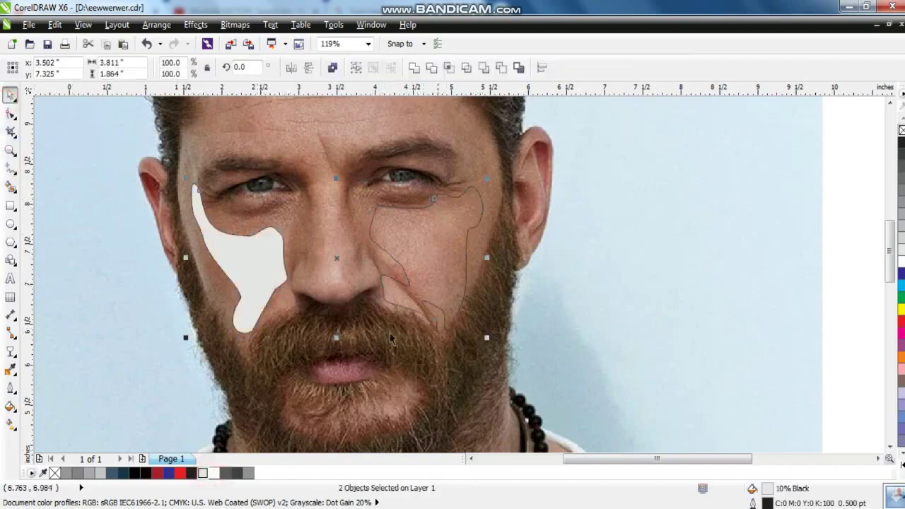
{"action": "key", "text": "F10"}
{"action": "scroll", "coordinate": [475, 311], "scroll_direction": "up", "scroll_amount": 5}
{"action": "left_click", "coordinate": [475, 305]}
{"action": "scroll", "coordinate": [478, 307], "scroll_direction": "down", "scroll_amount": 3}
{"action": "left_click_drag", "start_coordinate": [476, 315], "coordinate": [477, 299]}
Move both cheek highlights onto the portrait's cheeks and remove their outlines.
{"action": "key", "text": "space"}
{"action": "scroll", "coordinate": [476, 299], "scroll_direction": "down", "scroll_amount": 3}
{"action": "left_click_drag", "start_coordinate": [406, 322], "coordinate": [763, 291]}
{"action": "key", "text": "Escape"}
{"action": "left_click", "coordinate": [270, 302], "text": "shift"}
{"action": "left_click_drag", "start_coordinate": [270, 301], "coordinate": [668, 255]}
{"action": "scroll", "coordinate": [849, 270], "scroll_direction": "up", "scroll_amount": 3}
{"action": "scroll", "coordinate": [669, 273], "scroll_direction": "down", "scroll_amount": 2}
{"action": "right_click", "coordinate": [902, 130]}
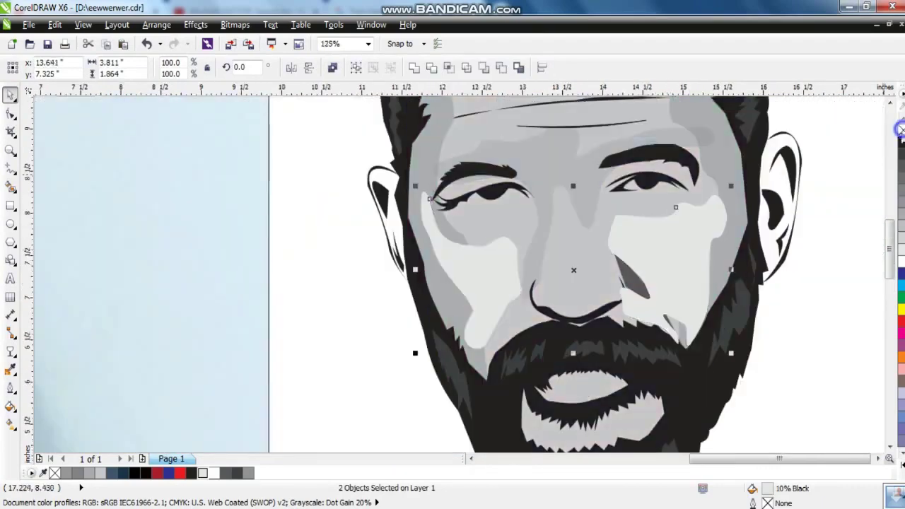
Apply a uniform transparency below 50 to both cheek highlights and place them inside the face shape.
{"action": "left_click", "coordinate": [11, 350]}
{"action": "left_click", "coordinate": [64, 68]}
{"action": "left_click", "coordinate": [62, 93]}
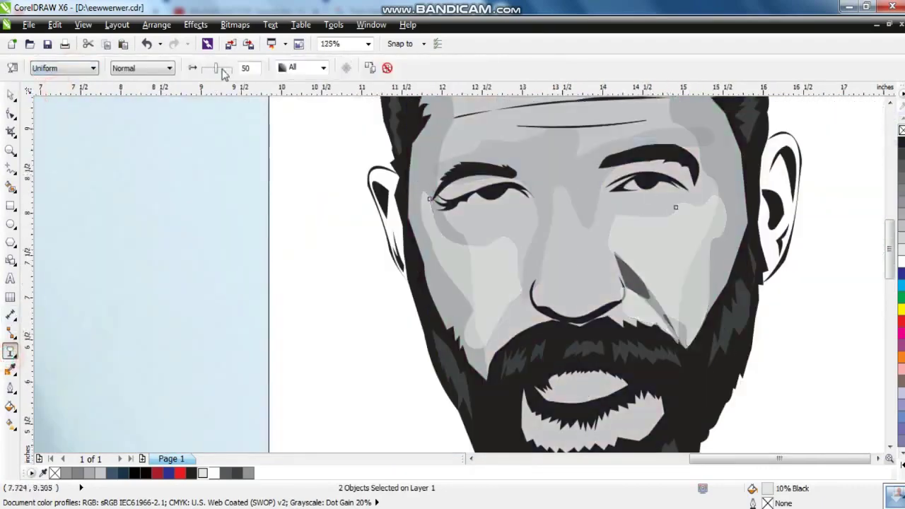
{"action": "left_click_drag", "start_coordinate": [220, 72], "coordinate": [209, 74]}
{"action": "left_click", "coordinate": [11, 94]}
{"action": "left_click", "coordinate": [479, 214]}
{"action": "left_click", "coordinate": [652, 258]}
{"action": "scroll", "coordinate": [665, 272], "scroll_direction": "down", "scroll_amount": 2}
Edit the face's PowerClip contents, selecting both cheek highlights to adjust their transparency, and finish editing the clip.
{"action": "left_click", "coordinate": [697, 273], "text": "ctrl"}
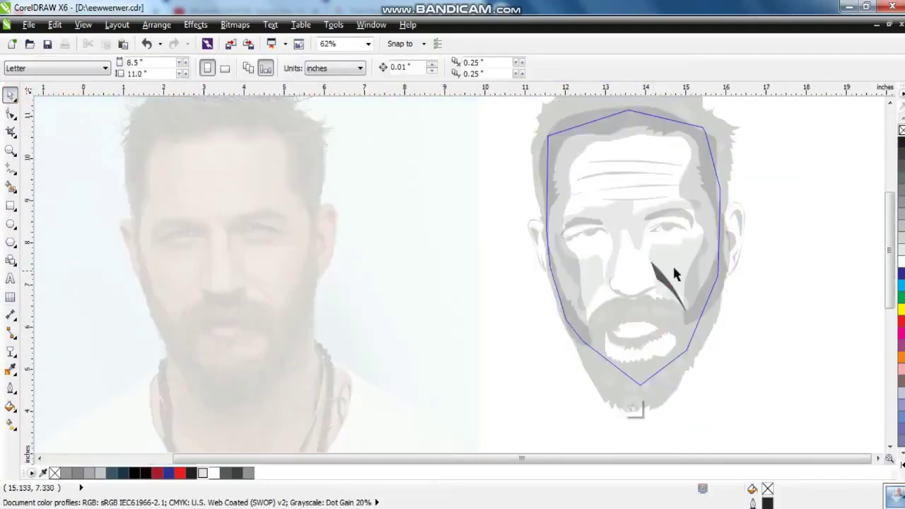
{"action": "scroll", "coordinate": [660, 297], "scroll_direction": "up", "scroll_amount": 5}
{"action": "left_click", "coordinate": [449, 217], "text": "shift"}
{"action": "scroll", "coordinate": [479, 220], "scroll_direction": "down", "scroll_amount": 2}
{"action": "left_click", "coordinate": [222, 279]}
{"action": "left_click", "coordinate": [222, 261]}
{"action": "left_click", "coordinate": [276, 262]}
{"action": "left_click", "coordinate": [208, 275], "text": "shift"}
{"action": "left_click", "coordinate": [669, 271], "text": "ctrl"}
{"action": "scroll", "coordinate": [669, 271], "scroll_direction": "down", "scroll_amount": 3}
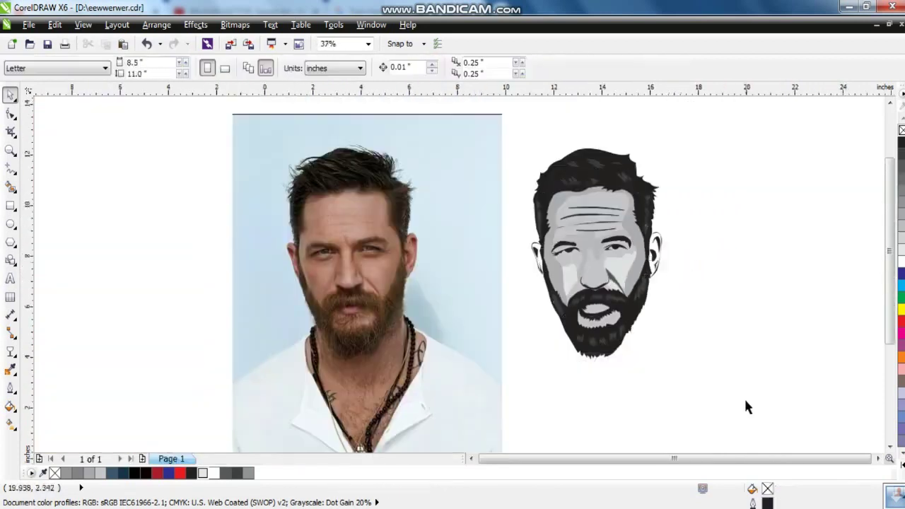
{"action": "left_click", "coordinate": [612, 281], "text": "ctrl"}
{"action": "scroll", "coordinate": [612, 281], "scroll_direction": "up", "scroll_amount": 5}
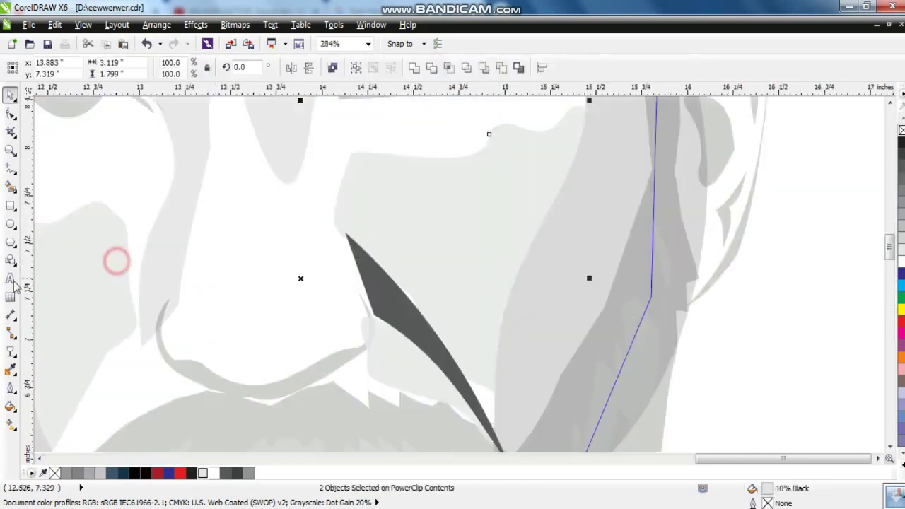
{"action": "left_click", "coordinate": [10, 351]}
{"action": "key", "text": "space"}
{"action": "left_click", "coordinate": [99, 118], "text": "ctrl"}
{"action": "scroll", "coordinate": [98, 117], "scroll_direction": "down", "scroll_amount": 6}
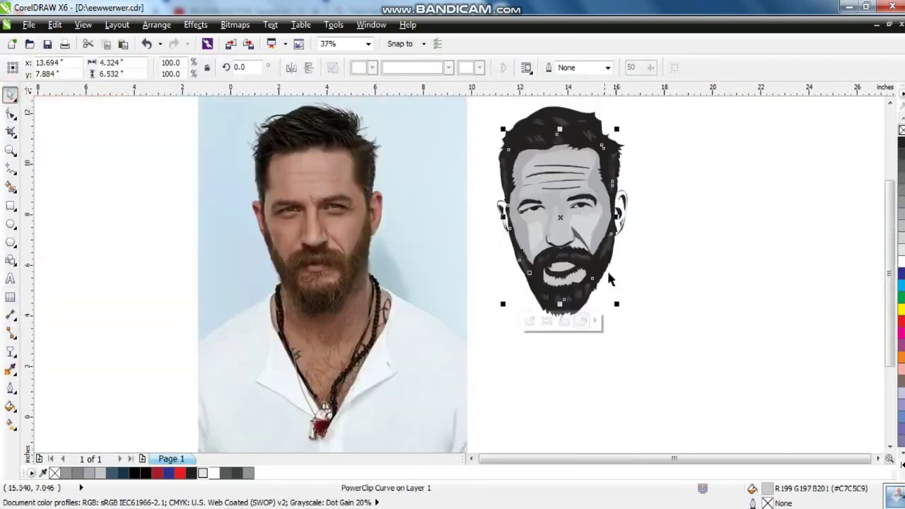
{"action": "key", "text": "ctrl+a"}
{"action": "key", "text": "shift+F2"}
{"action": "key", "text": "Escape"}
{"action": "left_click", "coordinate": [10, 150]}
{"action": "left_click_drag", "start_coordinate": [237, 134], "coordinate": [728, 346]}
{"action": "left_click_drag", "start_coordinate": [195, 118], "coordinate": [697, 360]}
{"action": "left_click_drag", "start_coordinate": [188, 311], "coordinate": [393, 398]}
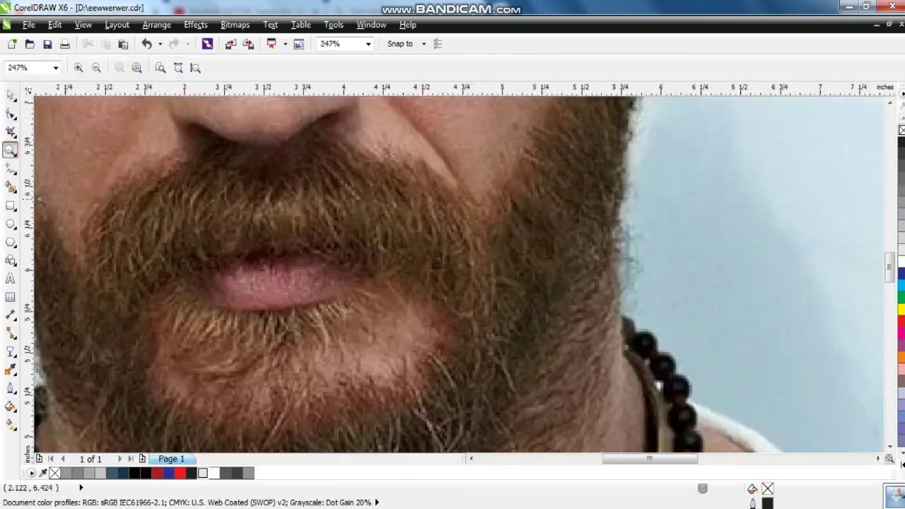
{"action": "key", "text": "F5"}
{"action": "left_click", "coordinate": [212, 275]}
{"action": "left_click", "coordinate": [222, 287]}
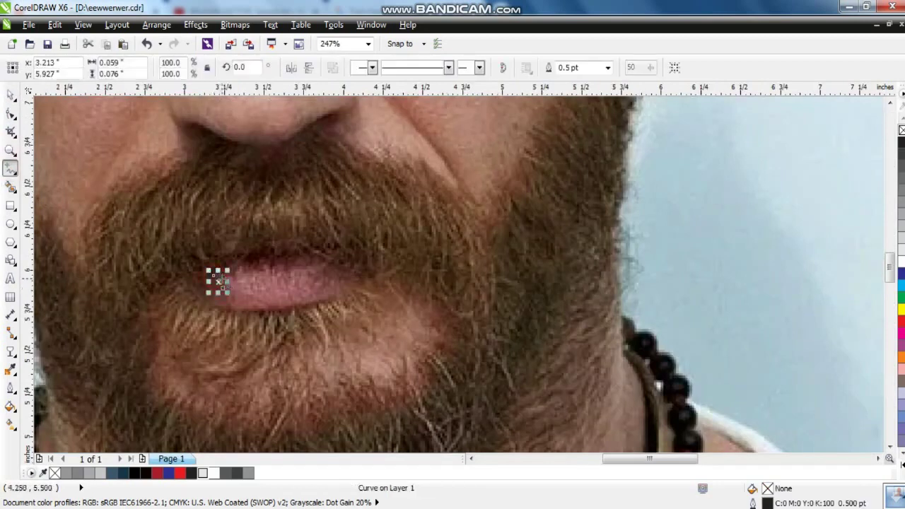
Trace a closed shape with a jagged lower edge over the photo's upper lip and curve its straight segments along the lip line.
{"action": "scroll", "coordinate": [216, 279], "scroll_direction": "up", "scroll_amount": 4}
{"action": "left_click", "coordinate": [10, 148]}
{"action": "left_click_drag", "start_coordinate": [10, 167], "coordinate": [45, 197]}
{"action": "left_click", "coordinate": [193, 271]}
{"action": "left_click", "coordinate": [212, 262]}
{"action": "left_click", "coordinate": [217, 292]}
{"action": "left_click", "coordinate": [245, 283]}
{"action": "left_click", "coordinate": [244, 240]}
{"action": "left_click", "coordinate": [272, 251]}
{"action": "left_click", "coordinate": [277, 231]}
{"action": "left_click", "coordinate": [316, 230]}
{"action": "left_click", "coordinate": [340, 240]}
{"action": "left_click", "coordinate": [351, 230]}
{"action": "left_click", "coordinate": [362, 239]}
{"action": "left_click", "coordinate": [524, 229]}
{"action": "left_click", "coordinate": [427, 184]}
{"action": "left_click", "coordinate": [389, 199]}
{"action": "left_click", "coordinate": [332, 188]}
{"action": "left_click", "coordinate": [296, 204]}
{"action": "left_click", "coordinate": [245, 213]}
{"action": "left_click", "coordinate": [216, 234]}
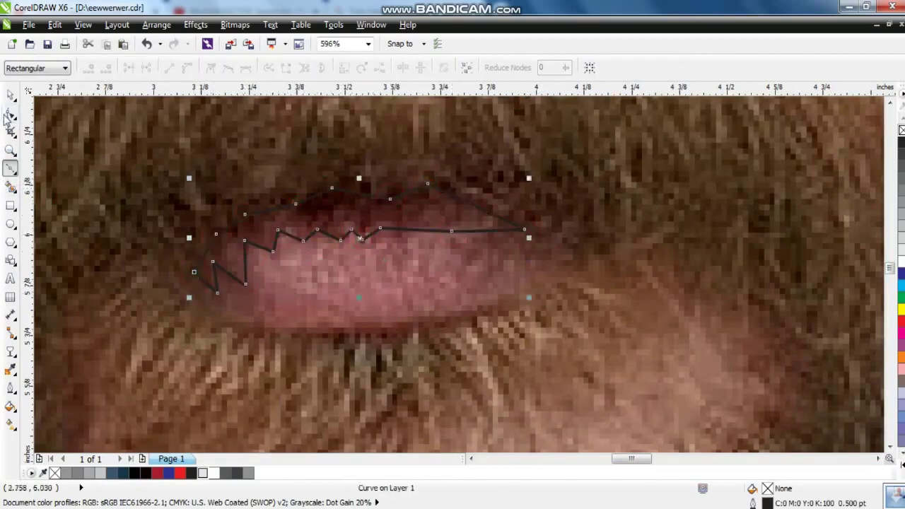
{"action": "left_click", "coordinate": [10, 114]}
{"action": "left_click", "coordinate": [226, 268]}
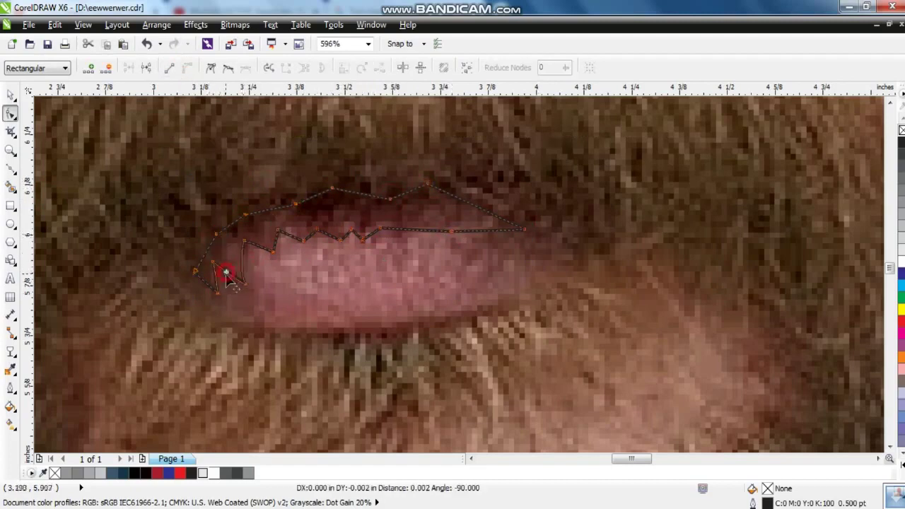
Draw a thin two-node shape along the photo's lower lip edge and bend both sides into a narrow crescent.
{"action": "left_click", "coordinate": [10, 168]}
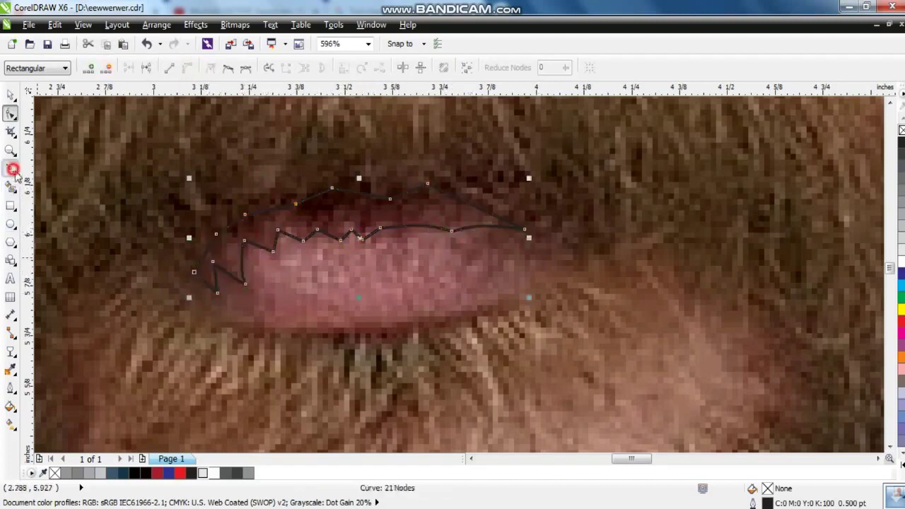
{"action": "left_click", "coordinate": [225, 326]}
{"action": "left_click", "coordinate": [526, 286]}
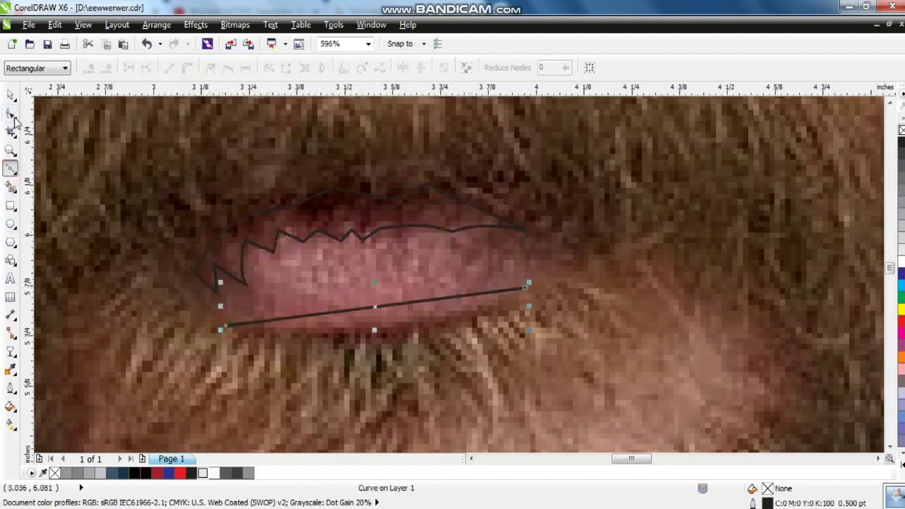
{"action": "left_click", "coordinate": [11, 115]}
{"action": "left_click_drag", "start_coordinate": [390, 311], "coordinate": [403, 329]}
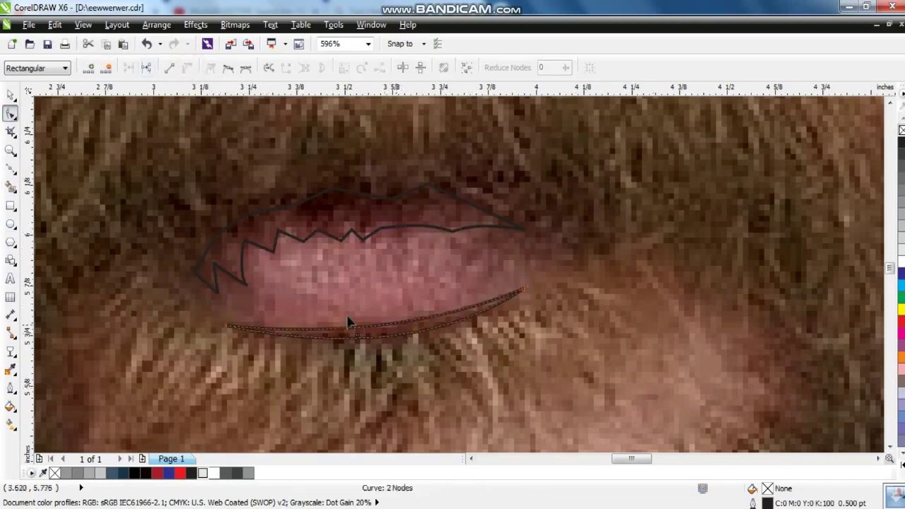
Fill the upper lip shape and lower lip crescent with black and move them onto the portrait's mouth.
{"action": "key", "text": "space"}
{"action": "scroll", "coordinate": [341, 230], "scroll_direction": "down", "scroll_amount": 5}
{"action": "key", "text": "Escape"}
{"action": "left_click_drag", "start_coordinate": [311, 277], "coordinate": [834, 237]}
{"action": "scroll", "coordinate": [837, 237], "scroll_direction": "up", "scroll_amount": 3}
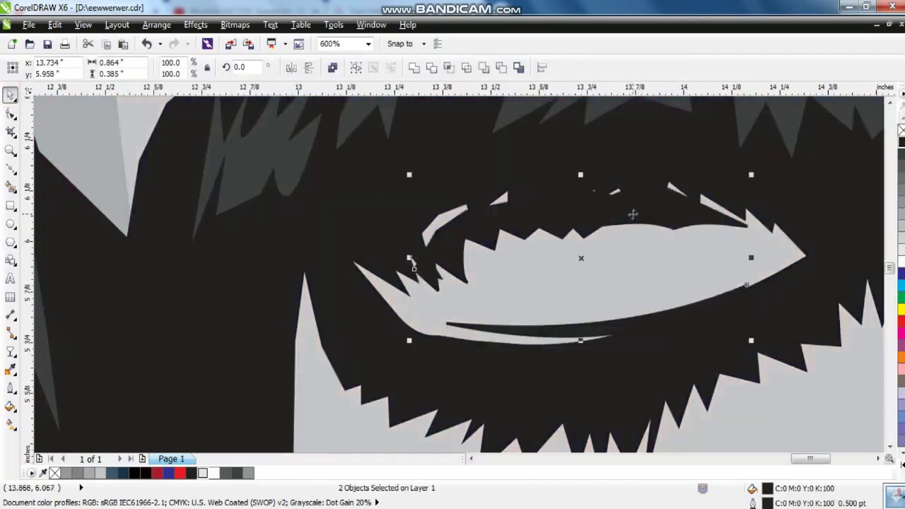
Enlarge both mouth shapes to about 110.7% to fit the portrait's mouth, and rotate the lower lip crescent about 2.2 degrees.
{"action": "left_click_drag", "start_coordinate": [757, 177], "coordinate": [783, 159]}
{"action": "left_click_drag", "start_coordinate": [693, 331], "coordinate": [666, 341]}
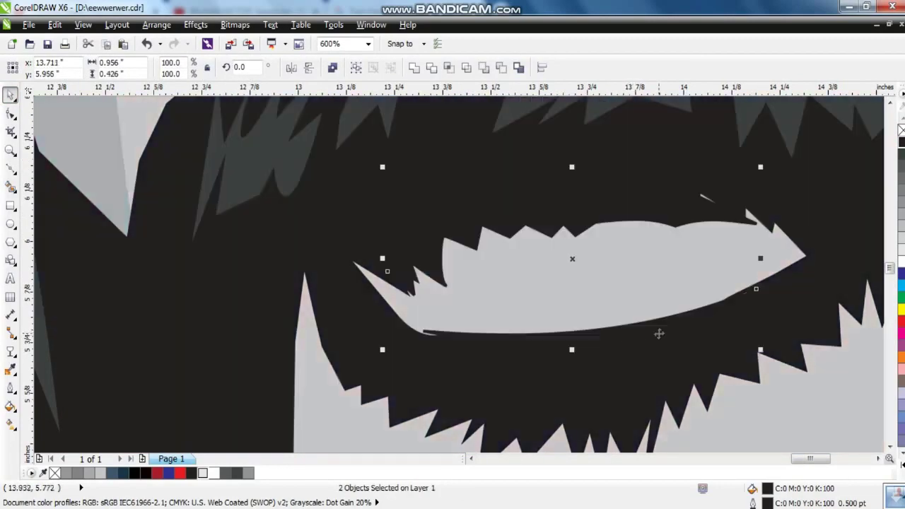
{"action": "left_click", "coordinate": [659, 325]}
{"action": "left_click_drag", "start_coordinate": [755, 351], "coordinate": [763, 345]}
{"action": "scroll", "coordinate": [740, 348], "scroll_direction": "down", "scroll_amount": 4}
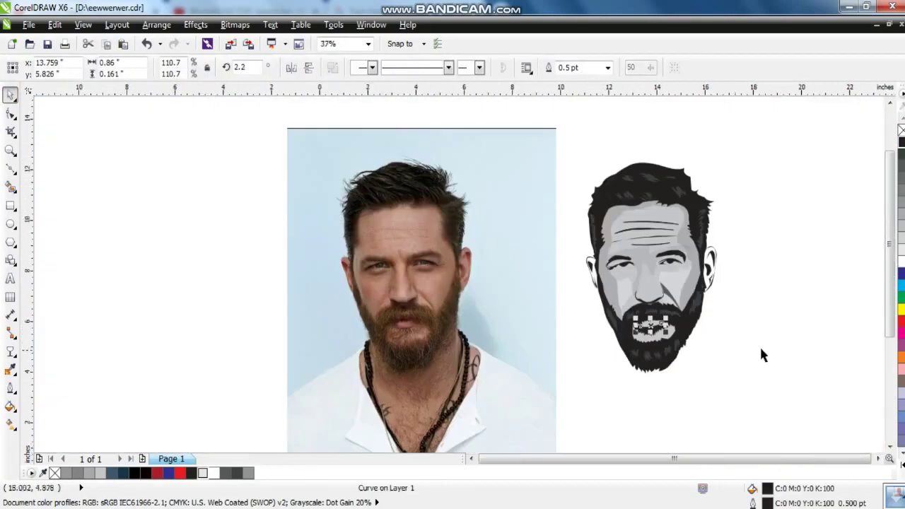
{"action": "left_click", "coordinate": [735, 365]}
Draw a five-node shadow shape under the photo's left-hand eye and bend its edges to follow the eye bag.
{"action": "scroll", "coordinate": [735, 365], "scroll_direction": "down", "scroll_amount": 2}
{"action": "scroll", "coordinate": [693, 371], "scroll_direction": "up", "scroll_amount": 2}
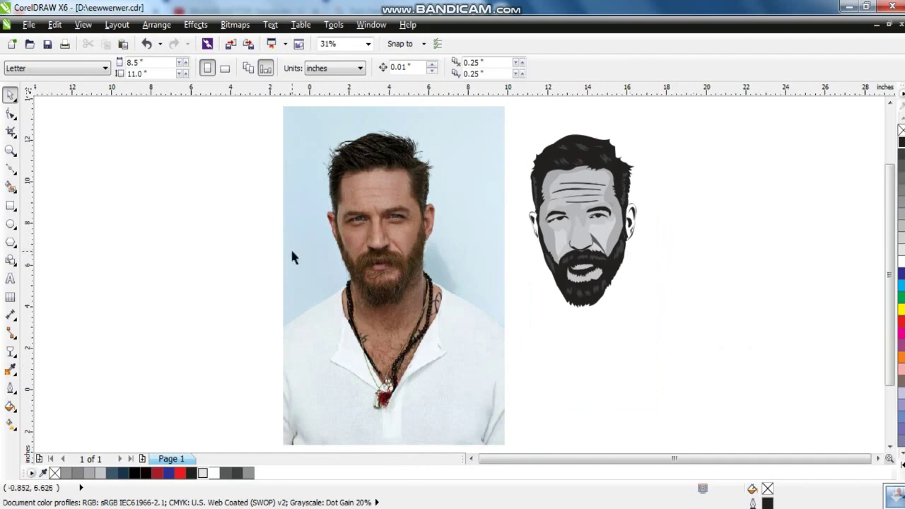
{"action": "left_click", "coordinate": [10, 150]}
{"action": "left_click", "coordinate": [488, 233]}
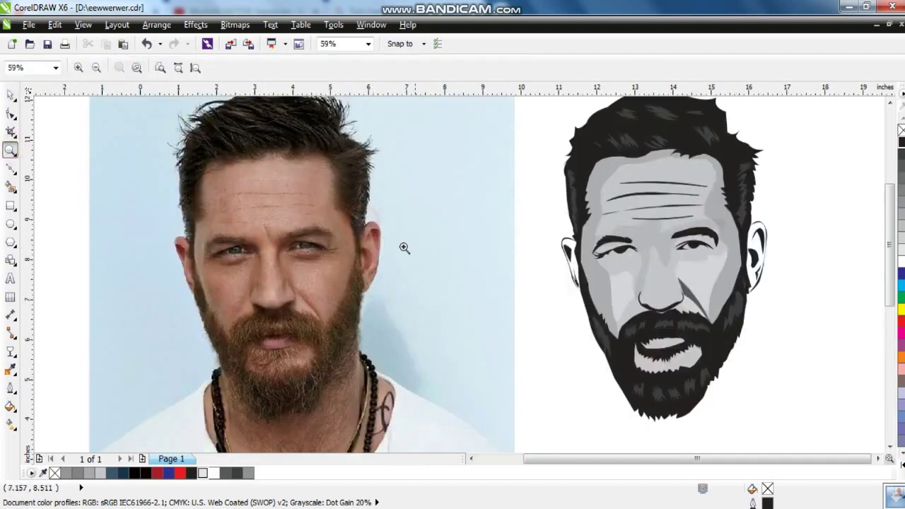
{"action": "left_click", "coordinate": [325, 289]}
{"action": "left_click", "coordinate": [12, 169]}
{"action": "left_click", "coordinate": [319, 252]}
{"action": "left_click", "coordinate": [281, 250]}
{"action": "left_click", "coordinate": [241, 248]}
{"action": "key", "text": "F10"}
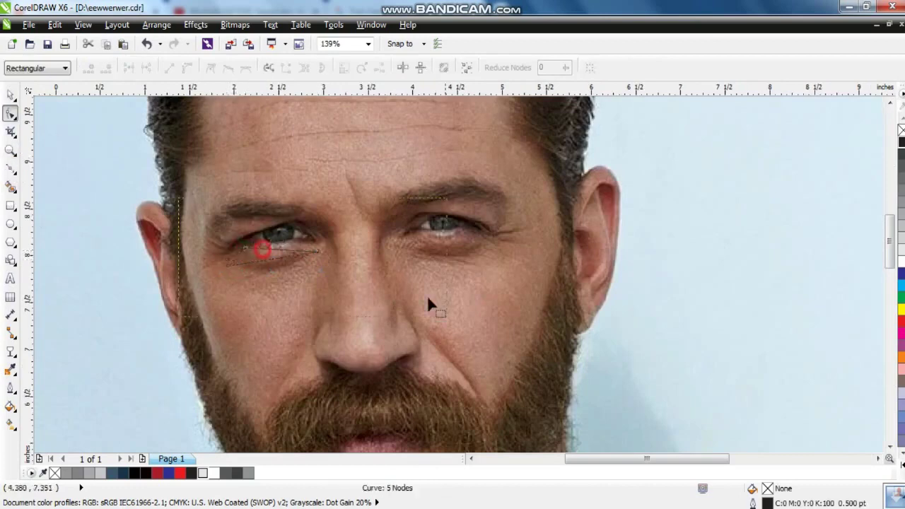
{"action": "scroll", "coordinate": [419, 267], "scroll_direction": "up", "scroll_amount": 4}
{"action": "left_click_drag", "start_coordinate": [373, 189], "coordinate": [357, 227]}
{"action": "left_click_drag", "start_coordinate": [238, 203], "coordinate": [237, 208]}
{"action": "key", "text": "space"}
Draw a closed six-node shadow shape with notched ends under the photo's right-hand eye.
{"action": "scroll", "coordinate": [592, 207], "scroll_direction": "down", "scroll_amount": 4}
{"action": "left_click", "coordinate": [9, 151]}
{"action": "left_click_drag", "start_coordinate": [571, 135], "coordinate": [877, 269]}
{"action": "left_click", "coordinate": [10, 169]}
{"action": "left_click", "coordinate": [406, 244]}
{"action": "left_click", "coordinate": [580, 253]}
{"action": "left_click", "coordinate": [537, 276]}
{"action": "left_click", "coordinate": [556, 285]}
{"action": "left_click", "coordinate": [392, 267]}
{"action": "left_click", "coordinate": [425, 260]}
{"action": "left_click", "coordinate": [407, 244]}
Convert the right-hand under-eye shape's segments to curves and bend its edges along the eye bag.
{"action": "key", "text": "F10"}
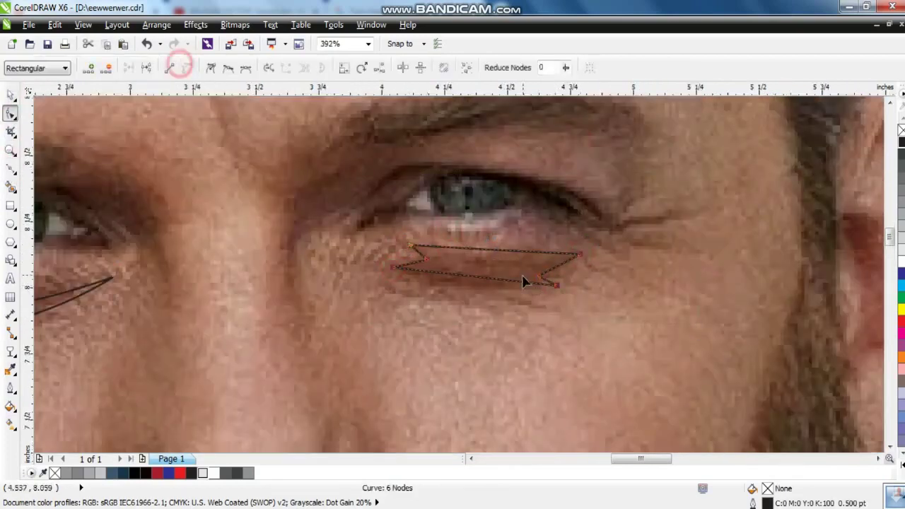
{"action": "left_click_drag", "start_coordinate": [475, 283], "coordinate": [481, 279]}
{"action": "left_click", "coordinate": [549, 270]}
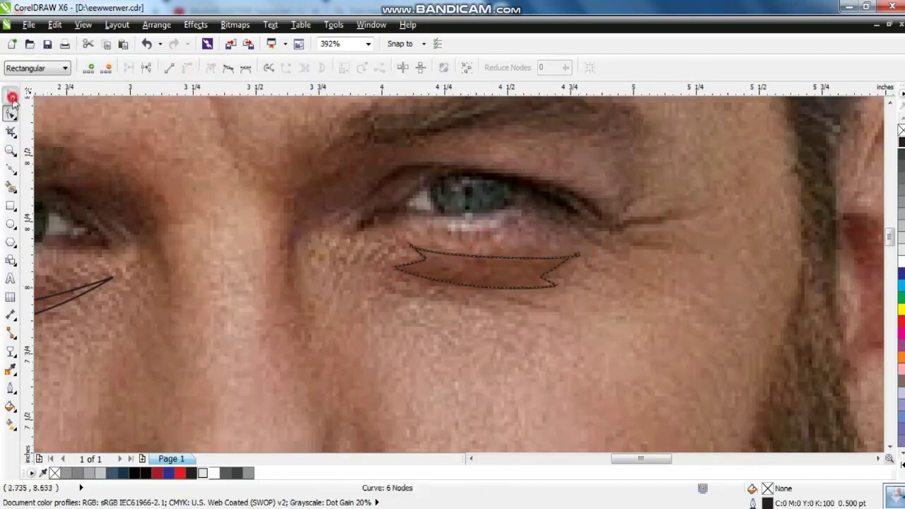
Fill both under-eye shadows with black, remove their outlines and move them beneath the portrait's eyes.
{"action": "key", "text": "F4"}
{"action": "key", "text": "ctrl+shift+a"}
{"action": "key", "text": "Return"}
{"action": "left_click", "coordinate": [647, 263]}
{"action": "left_click", "coordinate": [225, 473]}
{"action": "left_click_drag", "start_coordinate": [622, 246], "coordinate": [710, 246]}
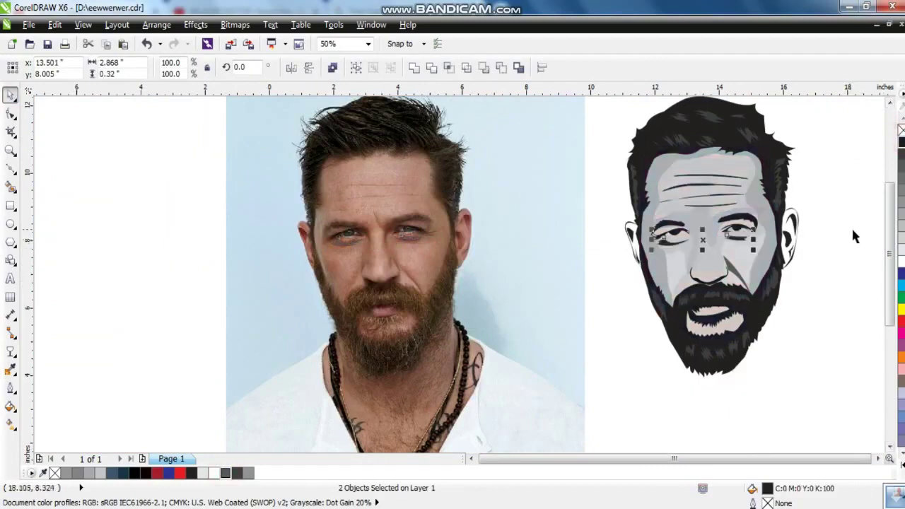
{"action": "left_click", "coordinate": [853, 166]}
Draw a closed five-node outline along the lower eyelid of the photo's left-hand eye.
{"action": "left_click", "coordinate": [10, 151]}
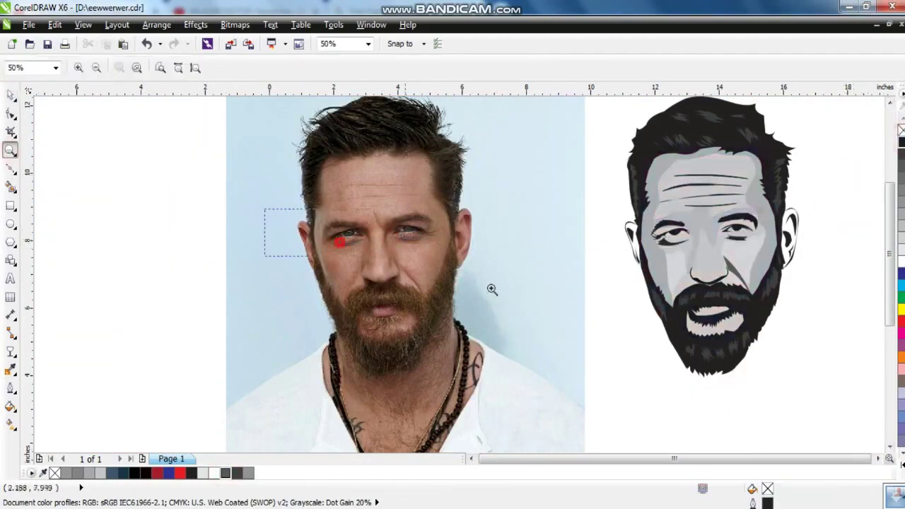
{"action": "left_click_drag", "start_coordinate": [304, 216], "coordinate": [401, 259]}
{"action": "left_click", "coordinate": [11, 168]}
{"action": "left_click", "coordinate": [493, 280]}
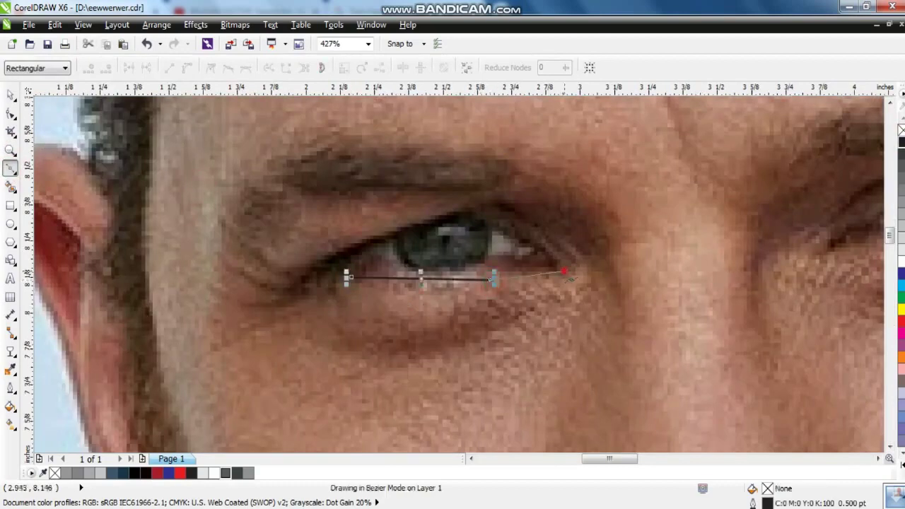
Convert the eyelid outline's segments to curves and bend them around the iris and along the lower lid.
{"action": "left_click", "coordinate": [10, 113]}
{"action": "scroll", "coordinate": [366, 282], "scroll_direction": "up", "scroll_amount": 3}
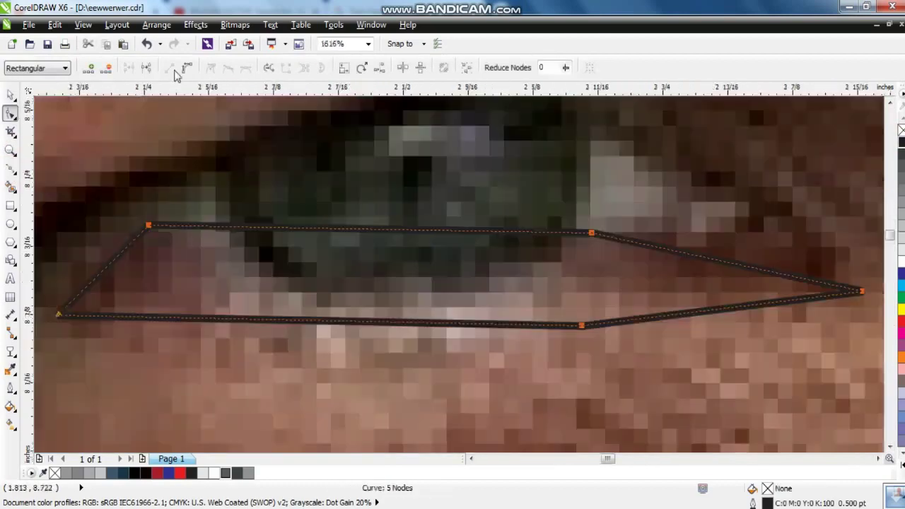
{"action": "scroll", "coordinate": [365, 281], "scroll_direction": "down", "scroll_amount": 1}
{"action": "left_click_drag", "start_coordinate": [364, 284], "coordinate": [372, 288]}
{"action": "left_click_drag", "start_coordinate": [373, 227], "coordinate": [374, 260]}
{"action": "left_click_drag", "start_coordinate": [521, 237], "coordinate": [523, 255]}
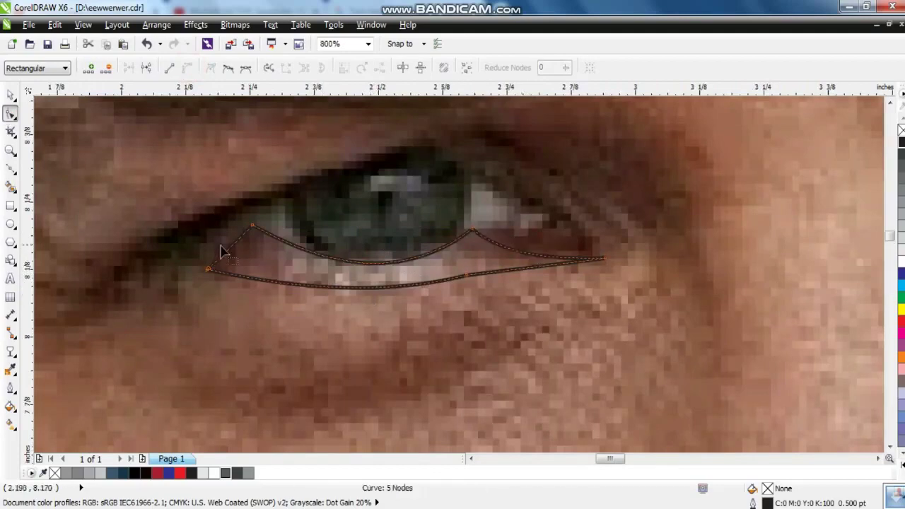
Fill the lower eyelid shape with near-black R15 G0 B0 and move it onto the portrait's left-hand eye.
{"action": "left_click", "coordinate": [11, 94]}
{"action": "scroll", "coordinate": [380, 256], "scroll_direction": "down", "scroll_amount": 5}
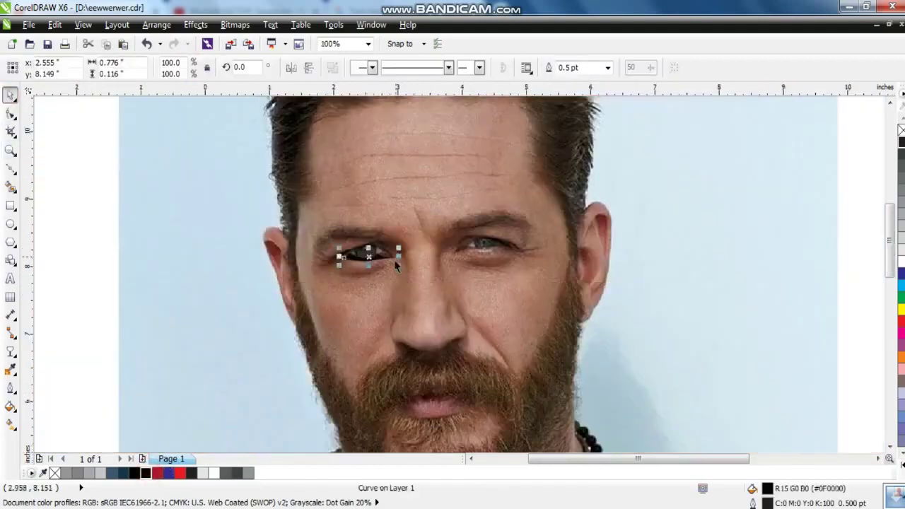
{"action": "left_click_drag", "start_coordinate": [381, 260], "coordinate": [703, 260]}
Select both under-eye shadows on the portrait and fill them with dark grey.
{"action": "left_click", "coordinate": [770, 258], "text": "shift"}
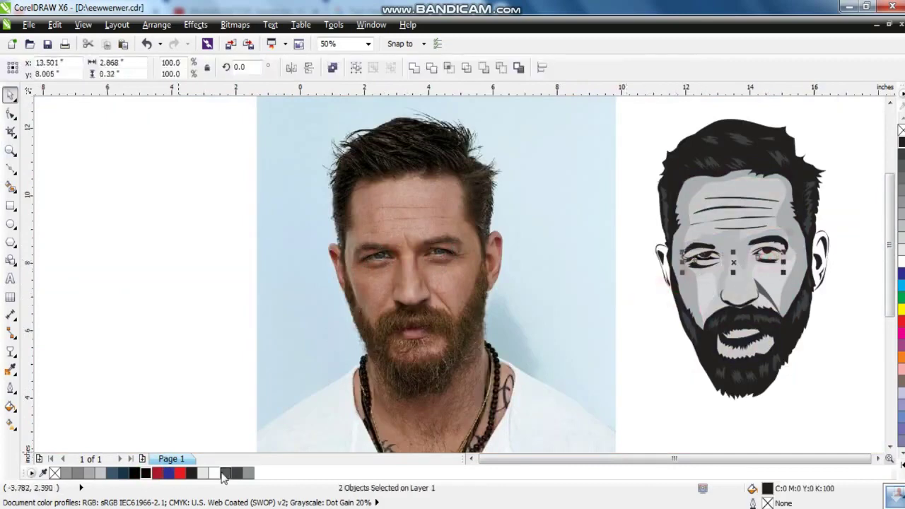
{"action": "left_click", "coordinate": [824, 290]}
{"action": "scroll", "coordinate": [677, 368], "scroll_direction": "down", "scroll_amount": 2}
{"action": "left_click", "coordinate": [677, 368]}
{"action": "scroll", "coordinate": [677, 368], "scroll_direction": "up", "scroll_amount": 1}
{"action": "key", "text": "Escape"}
Trace the iris of the photo's left-hand eye with a notched upper edge and fill it with blue R62 G86 B109.
{"action": "left_click", "coordinate": [9, 151]}
{"action": "scroll", "coordinate": [427, 217], "scroll_direction": "up", "scroll_amount": 5}
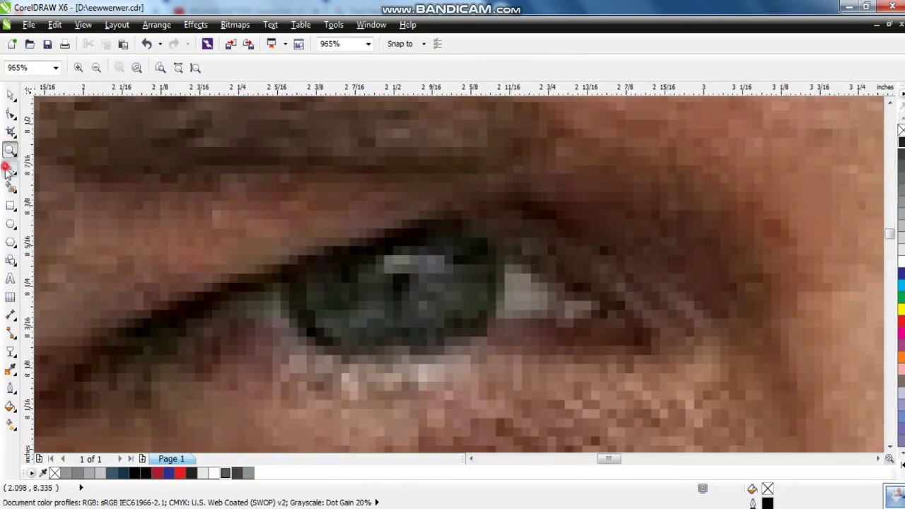
{"action": "left_click", "coordinate": [9, 168]}
{"action": "left_click_drag", "start_coordinate": [466, 255], "coordinate": [473, 296]}
{"action": "left_click_drag", "start_coordinate": [420, 331], "coordinate": [350, 330]}
{"action": "left_click_drag", "start_coordinate": [332, 264], "coordinate": [405, 276]}
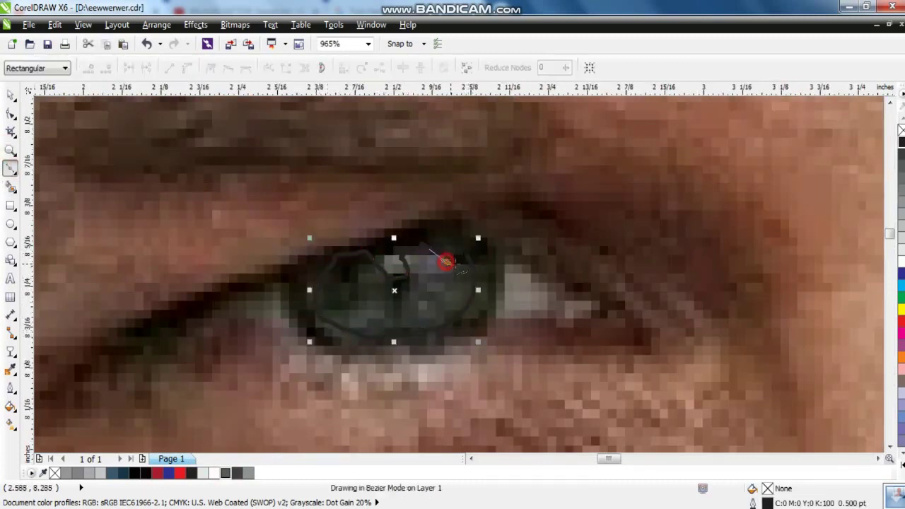
{"action": "key", "text": "space"}
{"action": "left_click", "coordinate": [111, 473]}
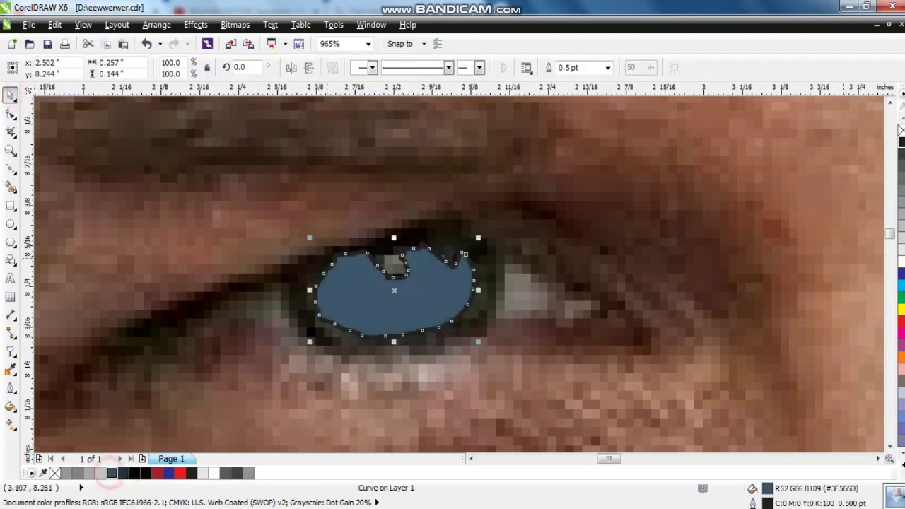
{"action": "scroll", "coordinate": [469, 319], "scroll_direction": "down", "scroll_amount": 10}
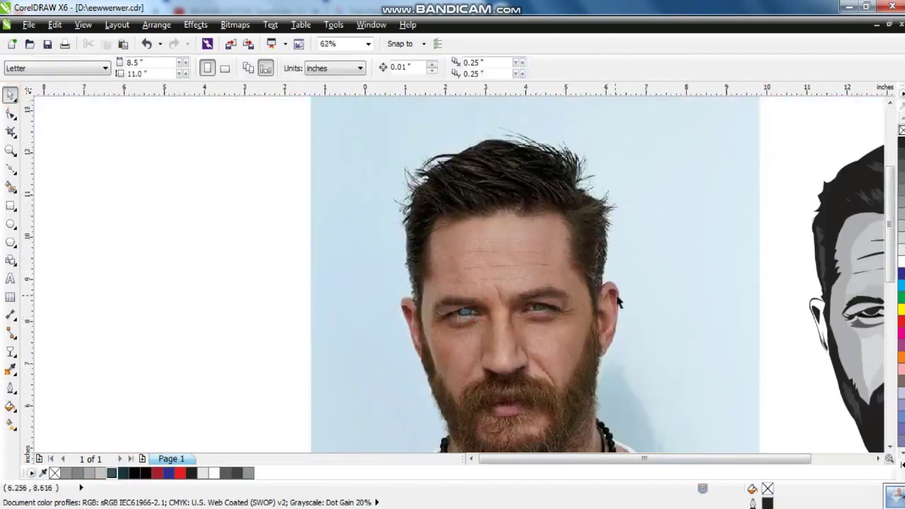
Trace the iris of the photo's right-hand eye with a dipped upper edge and fill it with blue R62 G86 B109.
{"action": "left_click", "coordinate": [11, 150]}
{"action": "scroll", "coordinate": [460, 310], "scroll_direction": "up", "scroll_amount": 10}
{"action": "left_click", "coordinate": [11, 169]}
{"action": "left_click", "coordinate": [407, 254]}
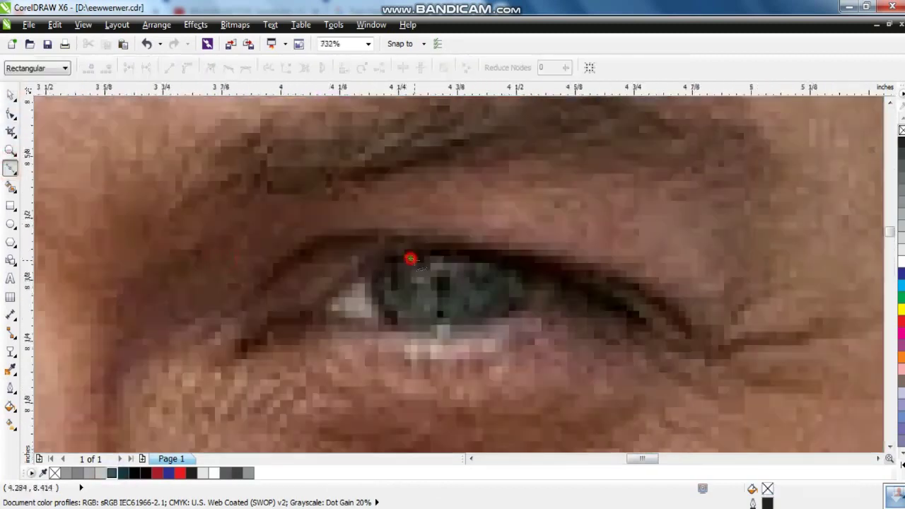
{"action": "left_click", "coordinate": [438, 275]}
{"action": "left_click", "coordinate": [491, 273]}
{"action": "left_click", "coordinate": [518, 290]}
{"action": "left_click", "coordinate": [495, 322]}
{"action": "left_click", "coordinate": [424, 326]}
{"action": "left_click", "coordinate": [387, 289]}
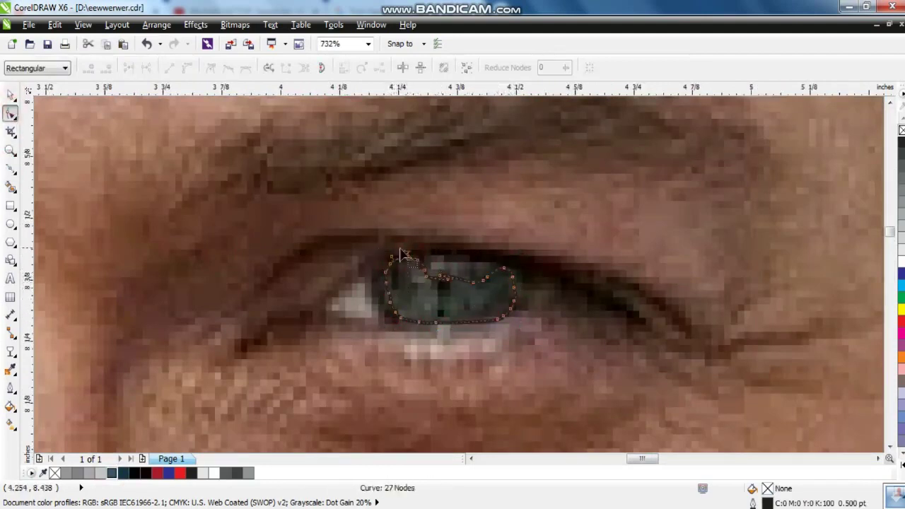
{"action": "left_click", "coordinate": [110, 473]}
{"action": "scroll", "coordinate": [78, 139], "scroll_direction": "down", "scroll_amount": 10}
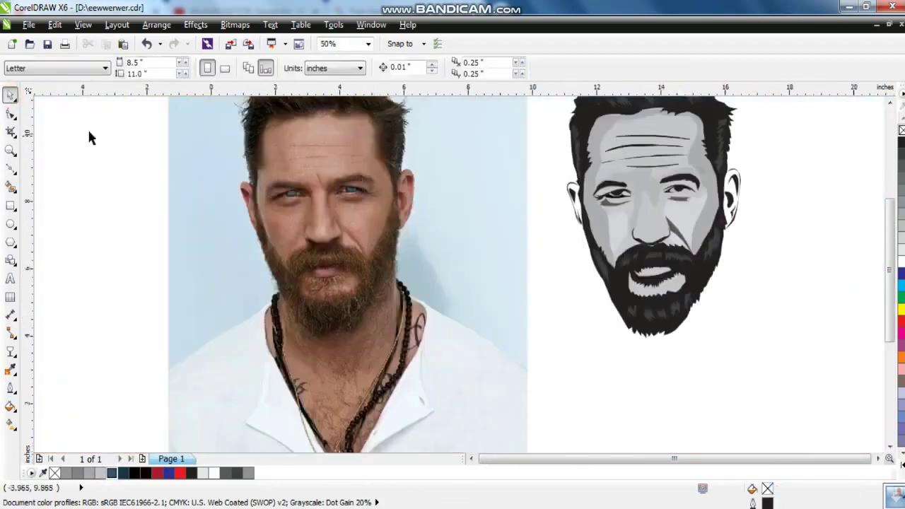
Move both blue irises onto the portrait's eyes, remove their outlines and place them inside the eye shapes.
{"action": "left_click_drag", "start_coordinate": [348, 189], "coordinate": [672, 205]}
{"action": "scroll", "coordinate": [672, 205], "scroll_direction": "up", "scroll_amount": 7}
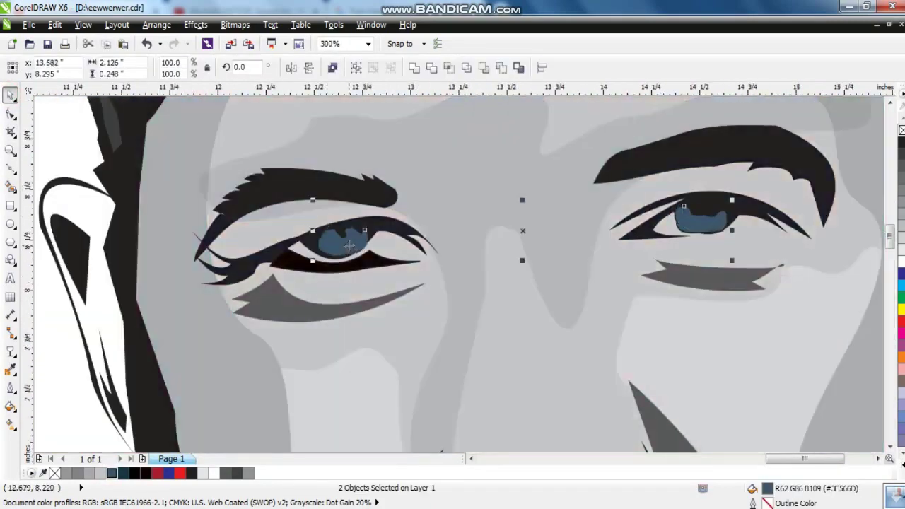
{"action": "left_click_drag", "start_coordinate": [349, 245], "coordinate": [350, 246]}
{"action": "scroll", "coordinate": [709, 207], "scroll_direction": "down", "scroll_amount": 2}
{"action": "left_click", "coordinate": [359, 242]}
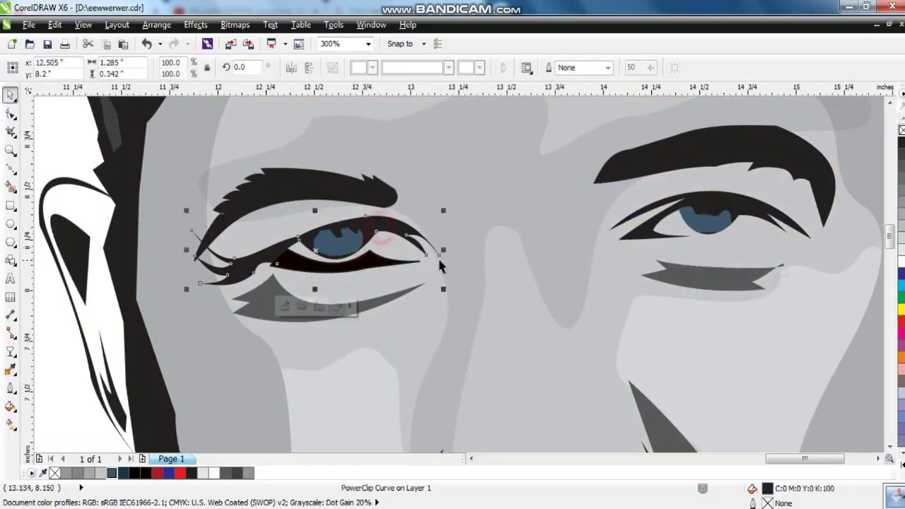
Examine the whole portrait beside the reference photo, then the eyes and face up close.
{"action": "scroll", "coordinate": [671, 262], "scroll_direction": "down", "scroll_amount": 4}
{"action": "scroll", "coordinate": [670, 262], "scroll_direction": "down", "scroll_amount": 2}
{"action": "key", "text": "ctrl+a"}
{"action": "left_click", "coordinate": [679, 314]}
{"action": "scroll", "coordinate": [679, 314], "scroll_direction": "up", "scroll_amount": 1}
{"action": "left_click", "coordinate": [11, 150]}
{"action": "left_click_drag", "start_coordinate": [229, 117], "coordinate": [698, 355]}
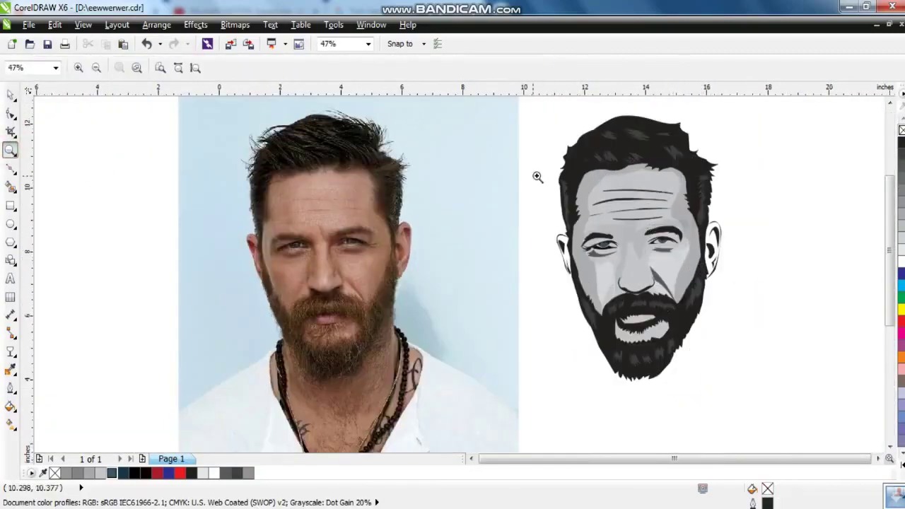
{"action": "left_click_drag", "start_coordinate": [585, 232], "coordinate": [737, 391]}
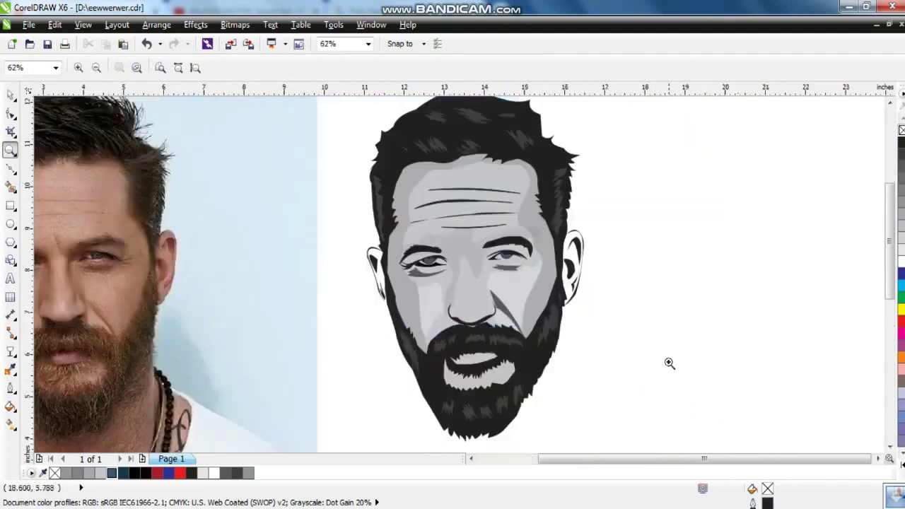
{"action": "right_click", "coordinate": [634, 350]}
Trace a closed outline around the lips in the photo.
{"action": "left_click", "coordinate": [233, 274]}
{"action": "left_click_drag", "start_coordinate": [192, 202], "coordinate": [594, 309]}
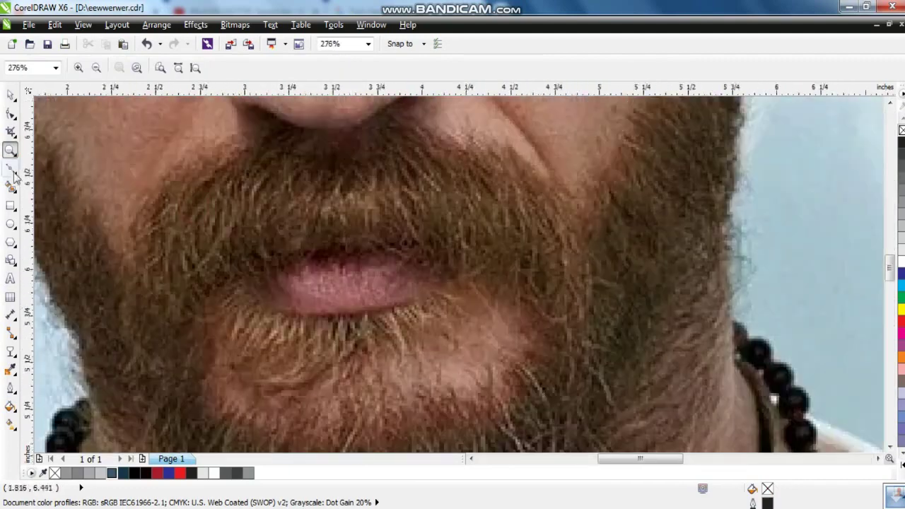
{"action": "left_click", "coordinate": [10, 167]}
{"action": "left_click_drag", "start_coordinate": [246, 289], "coordinate": [323, 319]}
{"action": "left_click_drag", "start_coordinate": [397, 307], "coordinate": [456, 276]}
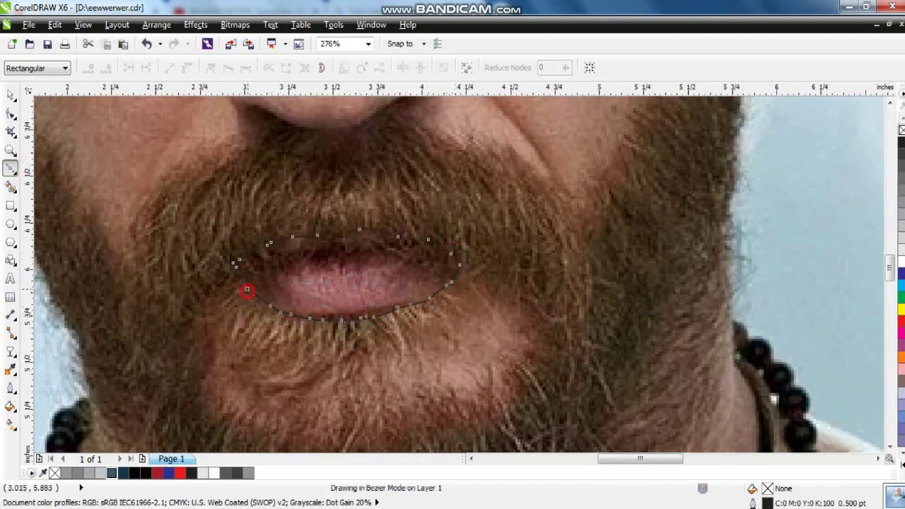
Trace a jagged highlight about 0.66 by 0.18 inches inside the lower lip and fill the lips with crimson R172 G26 B45.
{"action": "left_click_drag", "start_coordinate": [294, 303], "coordinate": [316, 275]}
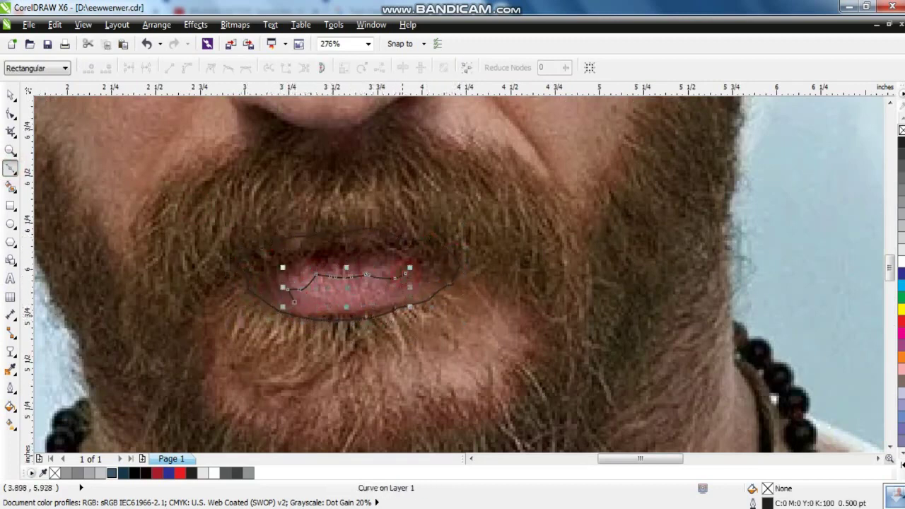
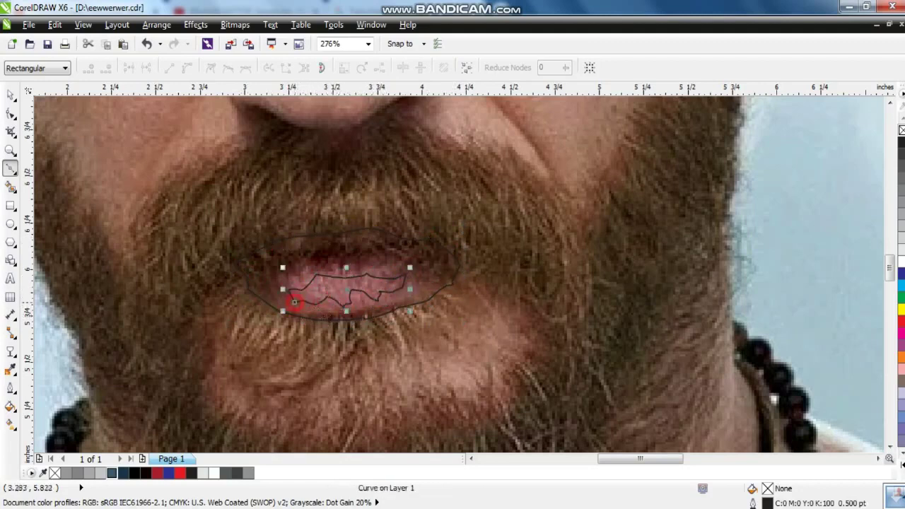
{"action": "left_click", "coordinate": [10, 95]}
{"action": "left_click", "coordinate": [164, 474]}
{"action": "key", "text": "Tab"}
{"action": "left_click", "coordinate": [181, 475]}
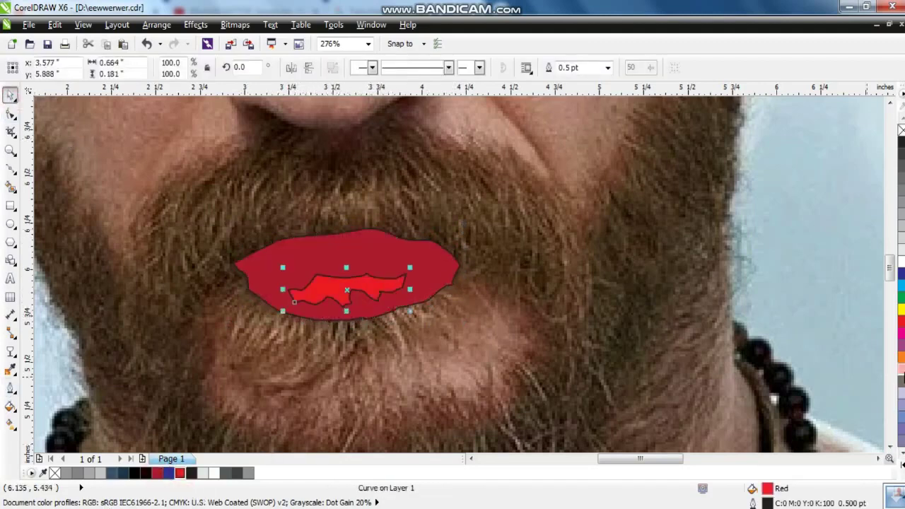
Fill the lip highlight with light pink and remove the outlines of both lip shapes.
{"action": "left_click", "coordinate": [902, 373]}
{"action": "right_click", "coordinate": [901, 132]}
{"action": "key", "text": "Tab"}
{"action": "right_click", "coordinate": [902, 132]}
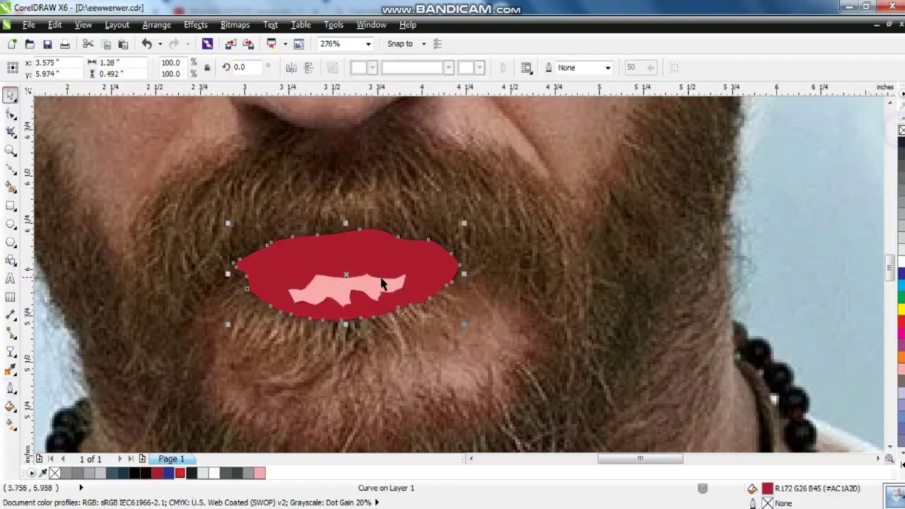
Move the lips with their highlight onto the portrait's mouth and enlarge them to 102.1%.
{"action": "scroll", "coordinate": [381, 283], "scroll_direction": "down", "scroll_amount": 9}
{"action": "left_click_drag", "start_coordinate": [526, 264], "coordinate": [773, 296]}
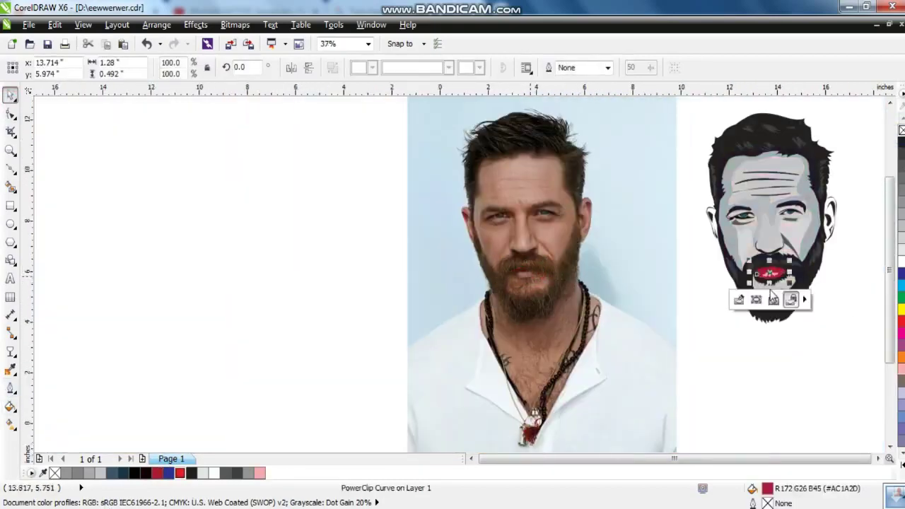
{"action": "scroll", "coordinate": [773, 296], "scroll_direction": "up", "scroll_amount": 11}
{"action": "scroll", "coordinate": [768, 289], "scroll_direction": "down", "scroll_amount": 3}
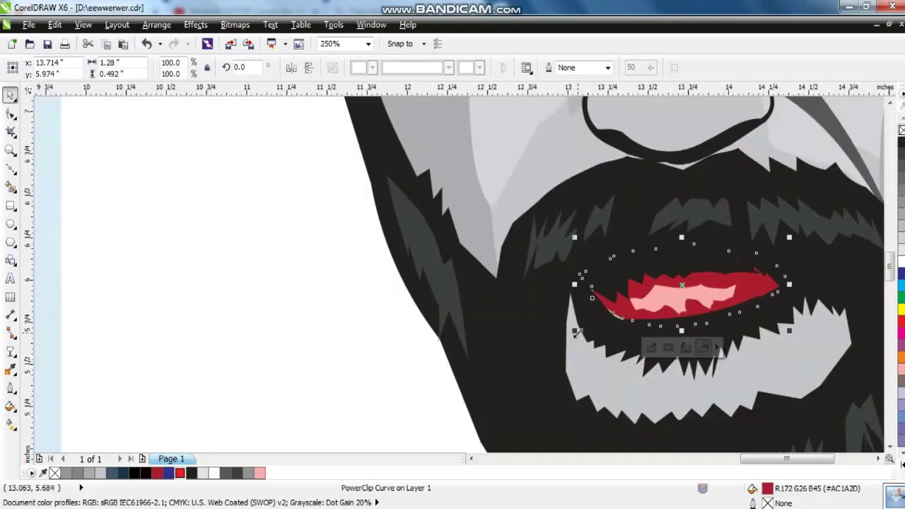
{"action": "left_click_drag", "start_coordinate": [576, 332], "coordinate": [572, 335]}
{"action": "scroll", "coordinate": [572, 336], "scroll_direction": "down", "scroll_amount": 8}
{"action": "scroll", "coordinate": [499, 324], "scroll_direction": "up", "scroll_amount": 12}
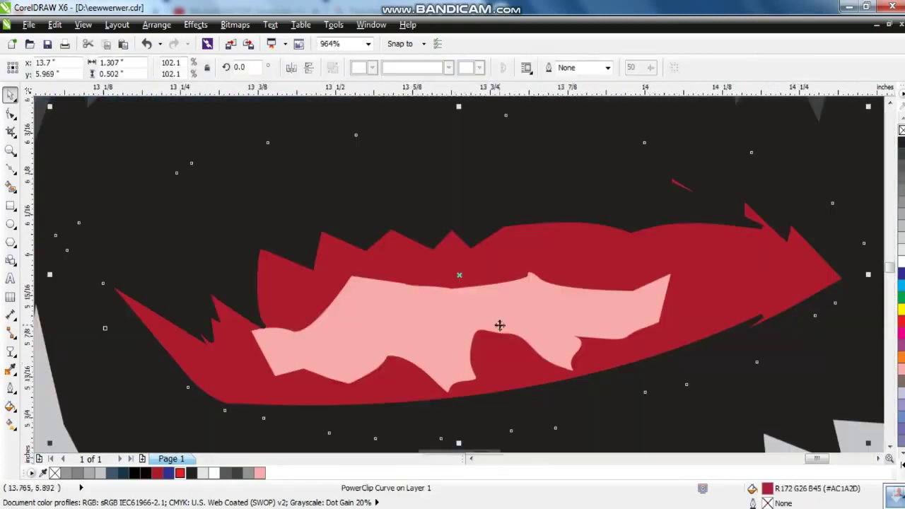
Recolour the lips to muted red R194 G88 B102 and make the pink highlight partly transparent.
{"action": "scroll", "coordinate": [672, 283], "scroll_direction": "down", "scroll_amount": 3}
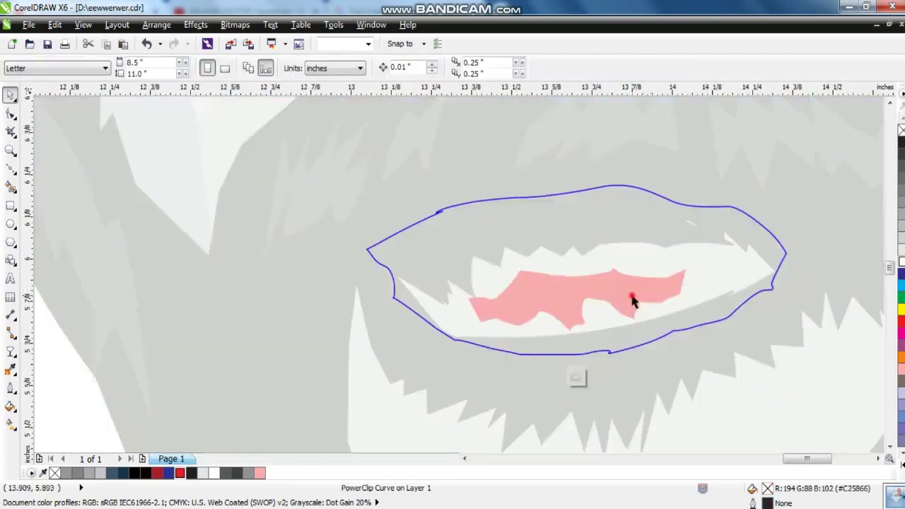
{"action": "left_click", "coordinate": [632, 299], "text": "ctrl"}
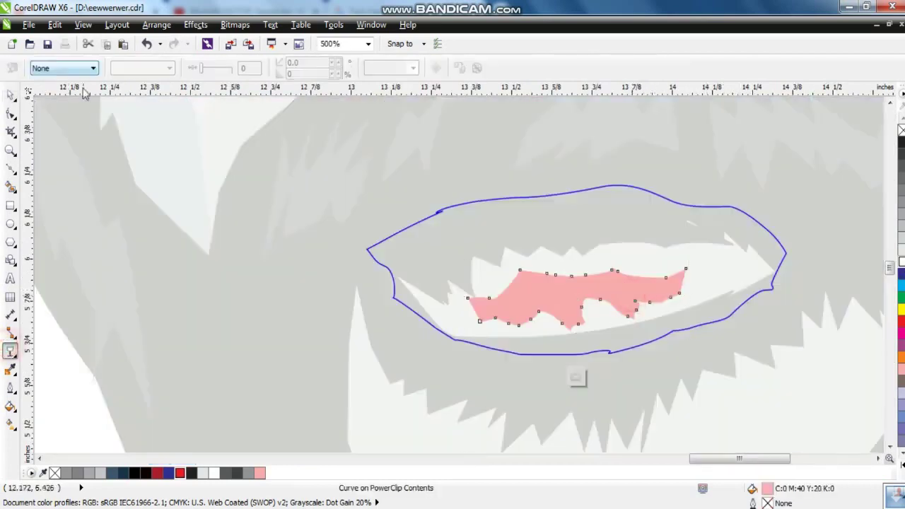
{"action": "left_click", "coordinate": [577, 378]}
{"action": "scroll", "coordinate": [752, 289], "scroll_direction": "down", "scroll_amount": 8}
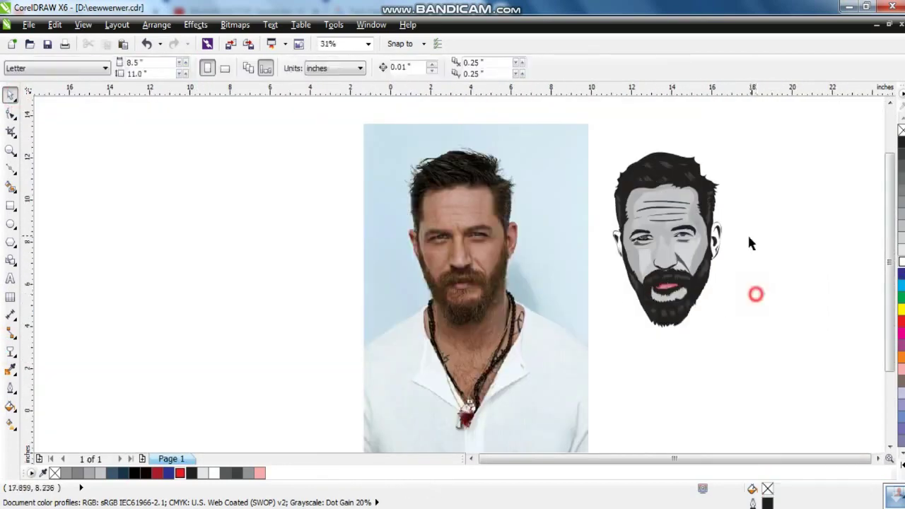
{"action": "scroll", "coordinate": [752, 243], "scroll_direction": "down", "scroll_amount": 2}
{"action": "left_click_drag", "start_coordinate": [764, 155], "coordinate": [512, 368]}
{"action": "key", "text": "Escape"}
Try a lighter pink R214 G145 B154 as the lips' fill and compare the portrait with the photo.
{"action": "scroll", "coordinate": [827, 240], "scroll_direction": "up", "scroll_amount": 2}
{"action": "left_click", "coordinate": [578, 283], "text": "ctrl"}
{"action": "scroll", "coordinate": [651, 336], "scroll_direction": "up", "scroll_amount": 9}
{"action": "key", "text": "Delete"}
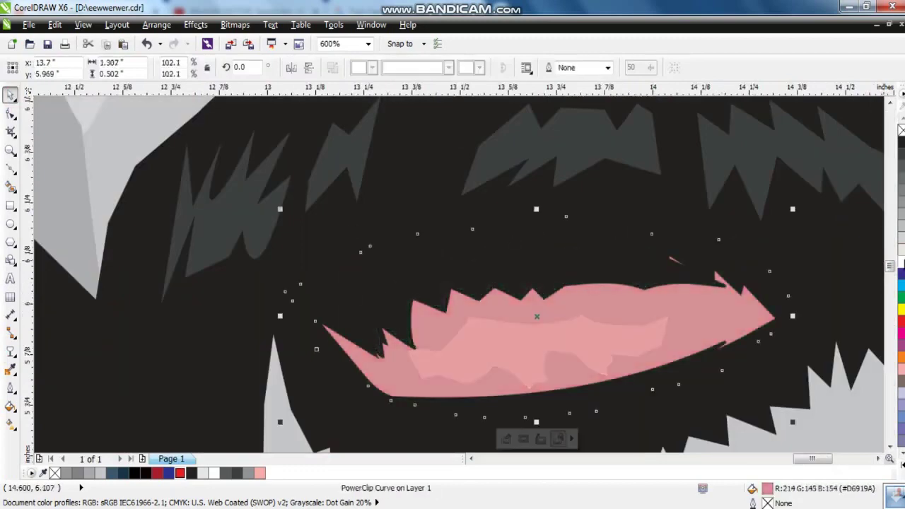
{"action": "scroll", "coordinate": [680, 235], "scroll_direction": "down", "scroll_amount": 8}
{"action": "left_click_drag", "start_coordinate": [777, 142], "coordinate": [469, 404]}
{"action": "key", "text": "Escape"}
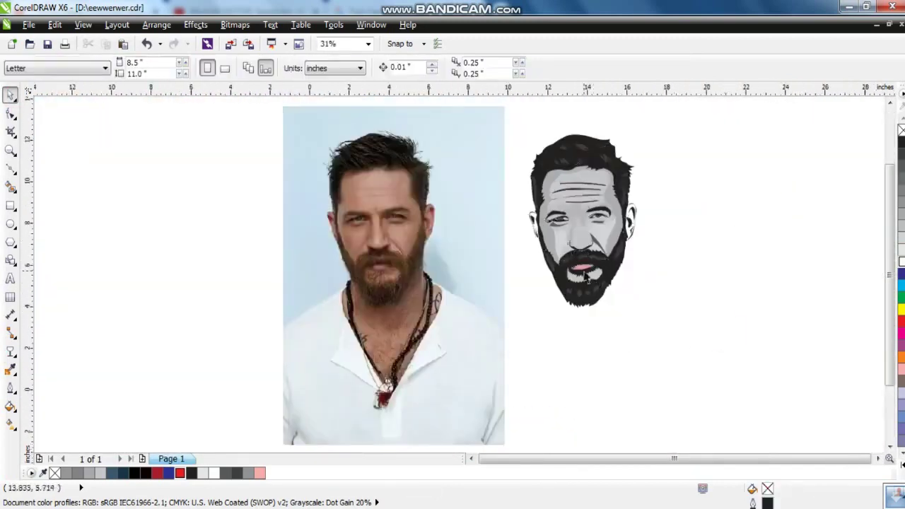
Recolour the lip highlight grey and fill the lips with 80% Black.
{"action": "scroll", "coordinate": [586, 277], "scroll_direction": "up", "scroll_amount": 10}
{"action": "left_click", "coordinate": [578, 240], "text": "ctrl"}
{"action": "scroll", "coordinate": [372, 367], "scroll_direction": "down", "scroll_amount": 1}
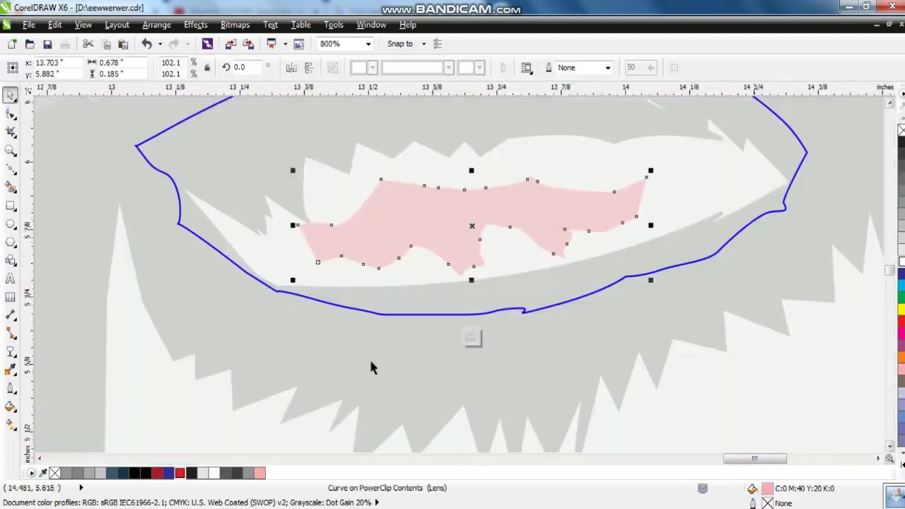
{"action": "left_click", "coordinate": [244, 472]}
{"action": "left_click", "coordinate": [191, 472]}
{"action": "left_click", "coordinate": [222, 472]}
{"action": "scroll", "coordinate": [678, 283], "scroll_direction": "down", "scroll_amount": 8}
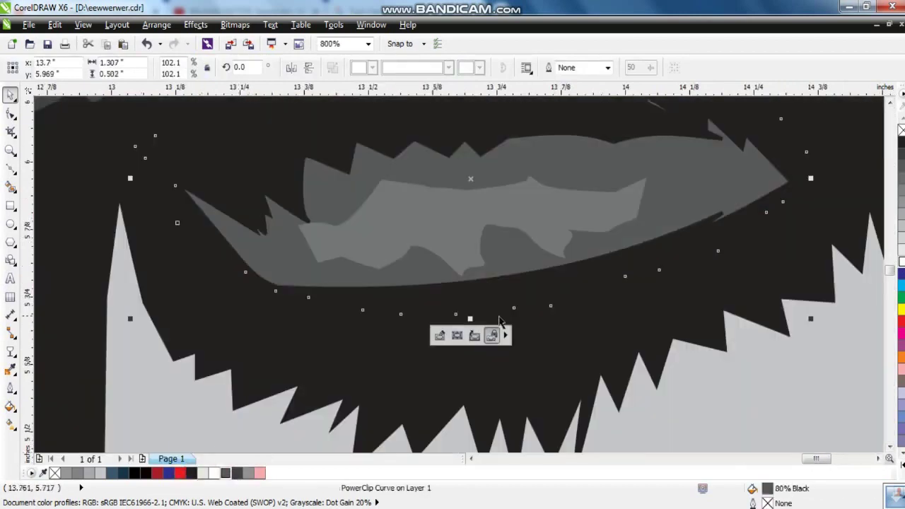
{"action": "left_click", "coordinate": [678, 283]}
{"action": "scroll", "coordinate": [667, 174], "scroll_direction": "down", "scroll_amount": 2}
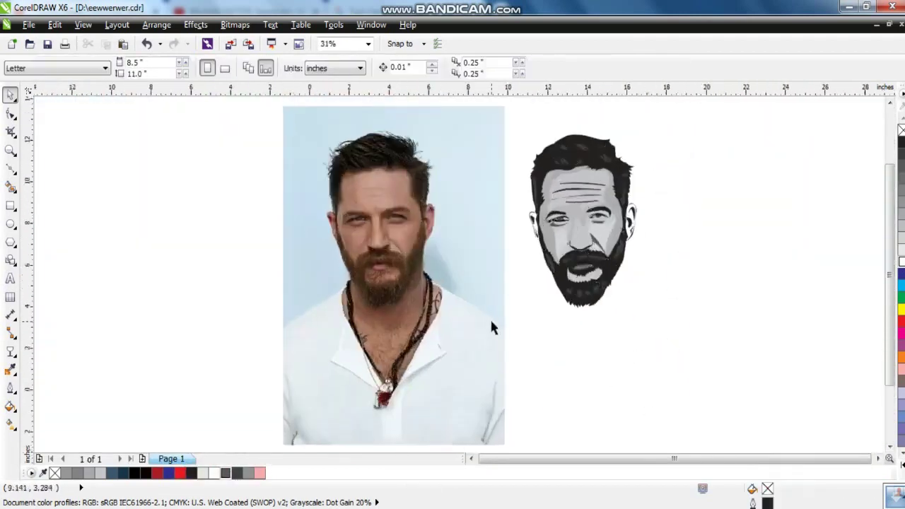
Trace a closed shadow curve about 1.96 by 1.09 inches around the mouth and upper chin patch, and clean up its side nodes.
{"action": "key", "text": "z"}
{"action": "left_click_drag", "start_coordinate": [501, 226], "coordinate": [723, 343]}
{"action": "left_click", "coordinate": [11, 168]}
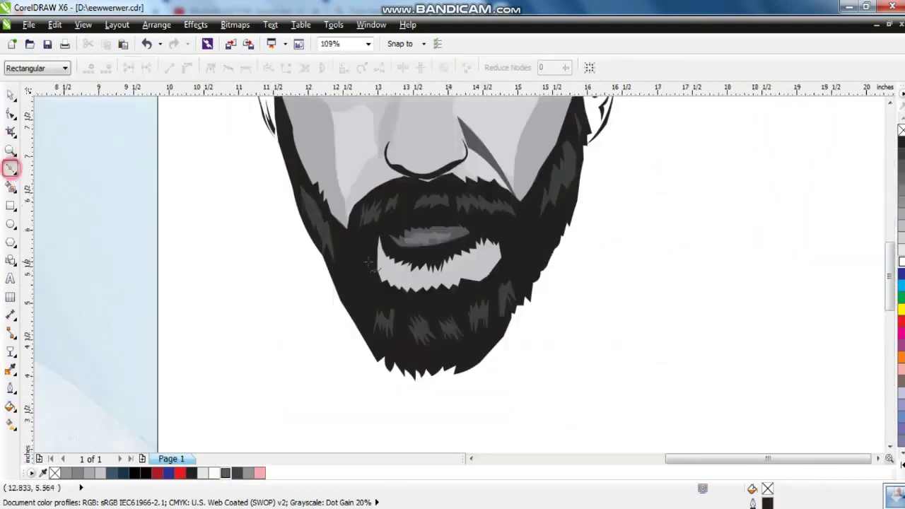
{"action": "left_click", "coordinate": [508, 233]}
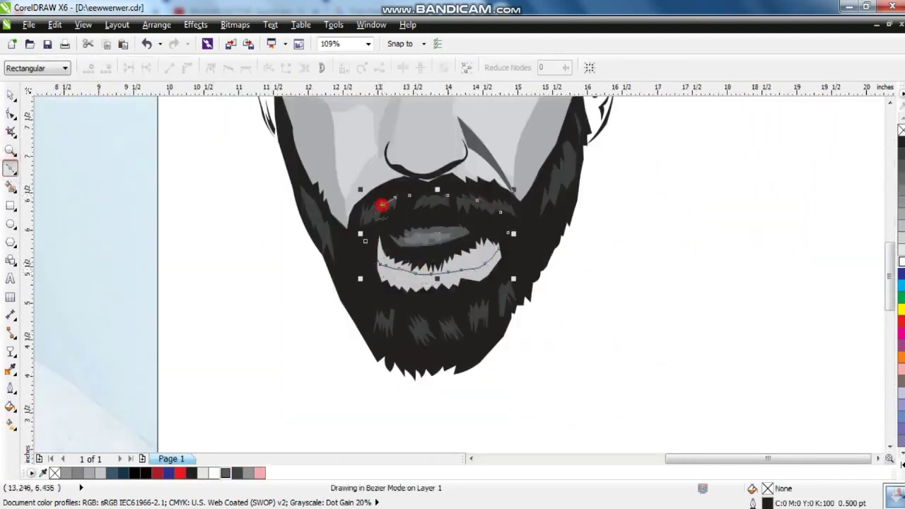
{"action": "left_click", "coordinate": [10, 114]}
{"action": "left_click_drag", "start_coordinate": [380, 206], "coordinate": [372, 209]}
{"action": "left_click", "coordinate": [365, 238]}
{"action": "key", "text": "Delete"}
{"action": "left_click_drag", "start_coordinate": [378, 264], "coordinate": [373, 265]}
Fill the shadow curve with 80% Black, remove its outline, apply uniform transparency and place it inside the light chin patch.
{"action": "left_click", "coordinate": [11, 94]}
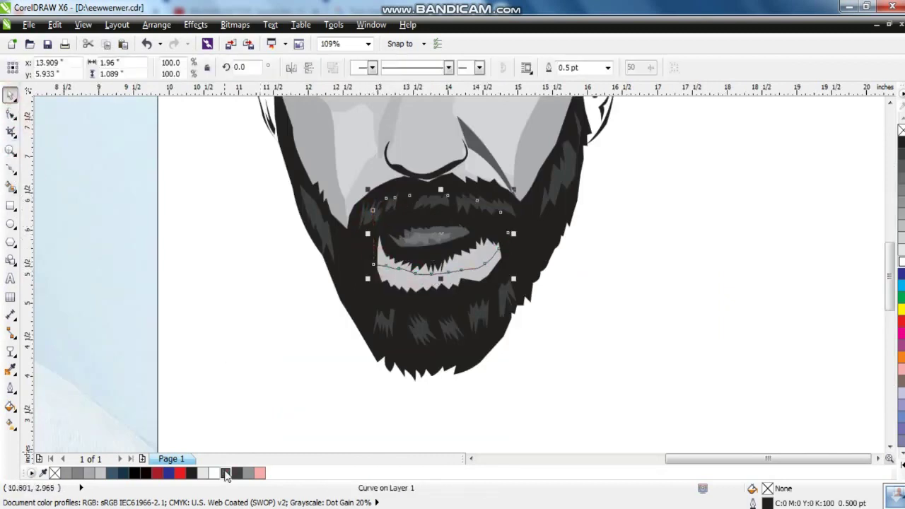
{"action": "left_click", "coordinate": [900, 148]}
{"action": "left_click", "coordinate": [11, 351]}
{"action": "left_click", "coordinate": [64, 68]}
{"action": "left_click", "coordinate": [44, 91]}
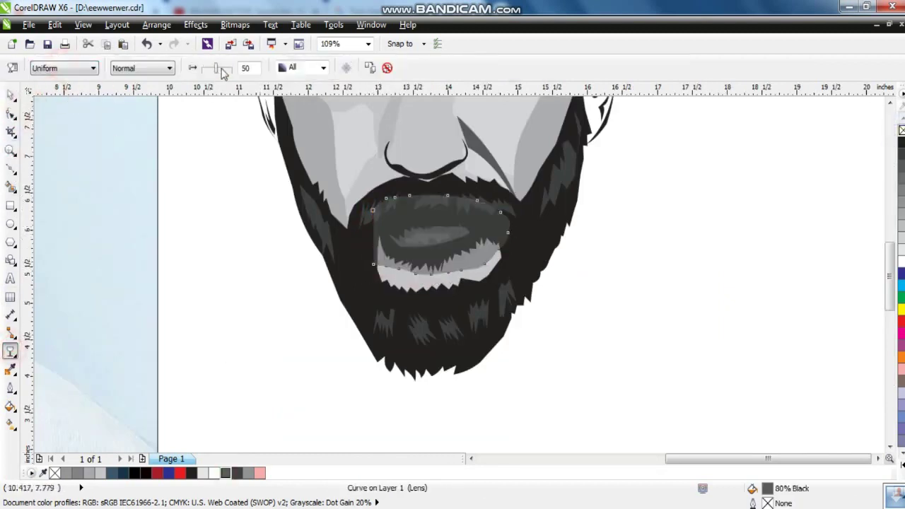
{"action": "key", "text": "space"}
{"action": "double_click", "coordinate": [475, 271]}
{"action": "left_click", "coordinate": [700, 264], "text": "ctrl"}
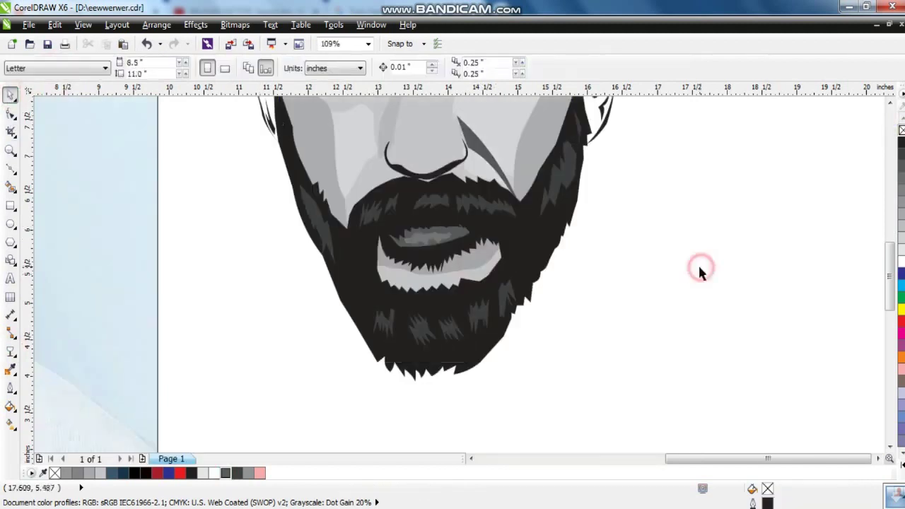
Trace a closed outline around the portrait's right-hand ear, ending inside the black sideburn.
{"action": "scroll", "coordinate": [719, 132], "scroll_direction": "down", "scroll_amount": 6}
{"action": "key", "text": "ctrl+a"}
{"action": "key", "text": "shift+F2"}
{"action": "left_click", "coordinate": [89, 201]}
{"action": "left_click", "coordinate": [11, 150]}
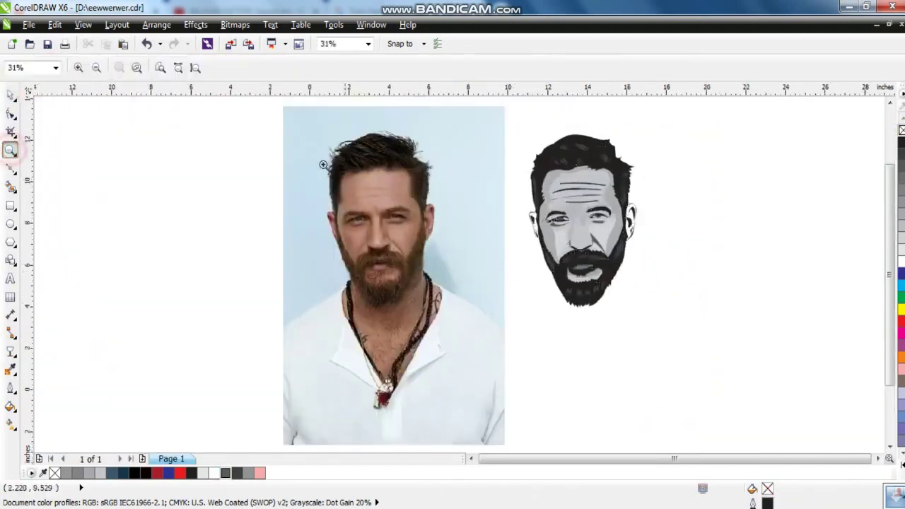
{"action": "left_click", "coordinate": [444, 212]}
{"action": "left_click", "coordinate": [505, 215]}
{"action": "left_click", "coordinate": [542, 323]}
{"action": "left_click", "coordinate": [10, 167]}
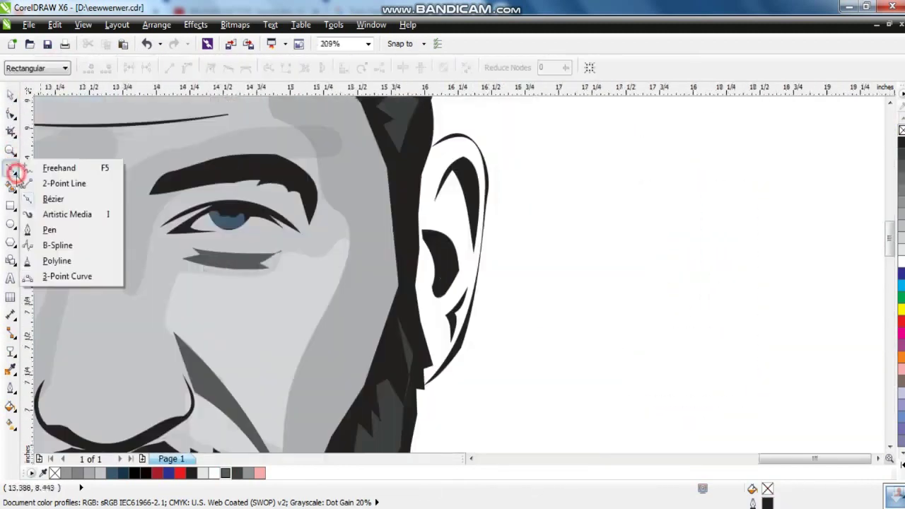
{"action": "left_click", "coordinate": [44, 244]}
{"action": "left_click", "coordinate": [425, 146]}
{"action": "left_click", "coordinate": [457, 135]}
{"action": "left_click", "coordinate": [487, 188]}
{"action": "left_click", "coordinate": [461, 329]}
{"action": "left_click", "coordinate": [422, 383]}
{"action": "left_click", "coordinate": [382, 267]}
{"action": "left_click", "coordinate": [424, 148]}
Adjust the right-hand ear outline's nodes to follow the black ear contour.
{"action": "key", "text": "F10"}
{"action": "left_click_drag", "start_coordinate": [382, 267], "coordinate": [398, 269]}
{"action": "scroll", "coordinate": [396, 214], "scroll_direction": "up", "scroll_amount": 1}
{"action": "left_click_drag", "start_coordinate": [484, 134], "coordinate": [493, 127]}
{"action": "left_click_drag", "start_coordinate": [501, 333], "coordinate": [490, 313]}
{"action": "left_click_drag", "start_coordinate": [468, 410], "coordinate": [464, 393]}
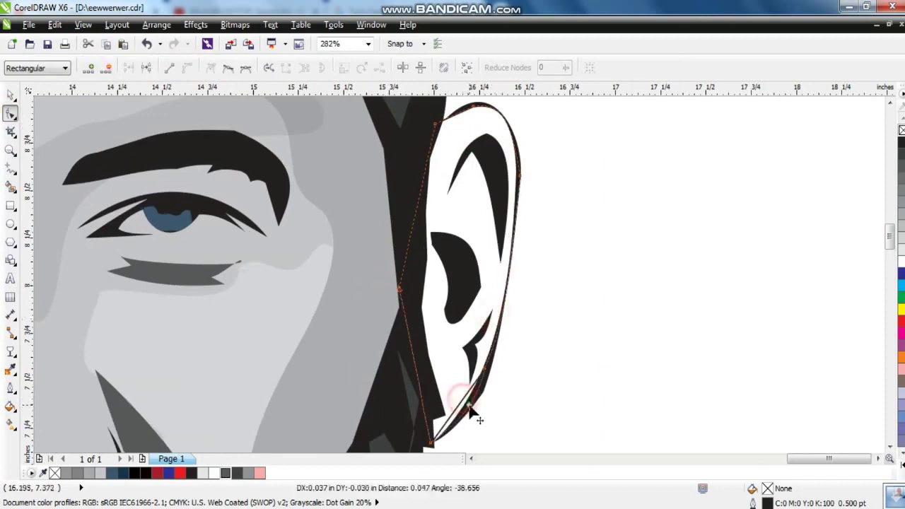
Fill the right-hand ear shape with light grey R199 G197 B201 behind the black ear details.
{"action": "key", "text": "space"}
{"action": "key", "text": "ctrl+shift+a"}
{"action": "left_click", "coordinate": [461, 282]}
{"action": "scroll", "coordinate": [634, 223], "scroll_direction": "down", "scroll_amount": 2}
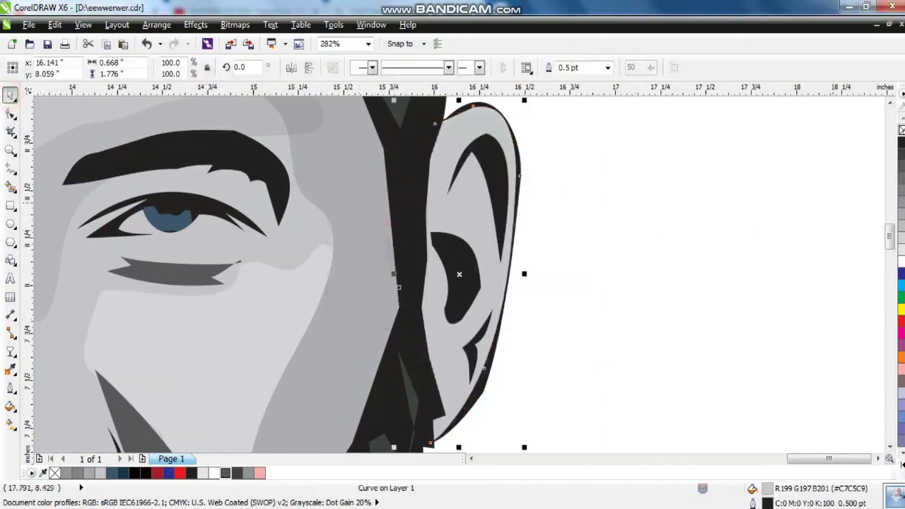
{"action": "scroll", "coordinate": [797, 228], "scroll_direction": "down", "scroll_amount": 5}
{"action": "left_click", "coordinate": [76, 198]}
Trace a closed outline about 0.66 by 1.42 inches around the portrait's left-hand ear, overlapping the side of the face.
{"action": "left_click", "coordinate": [11, 150]}
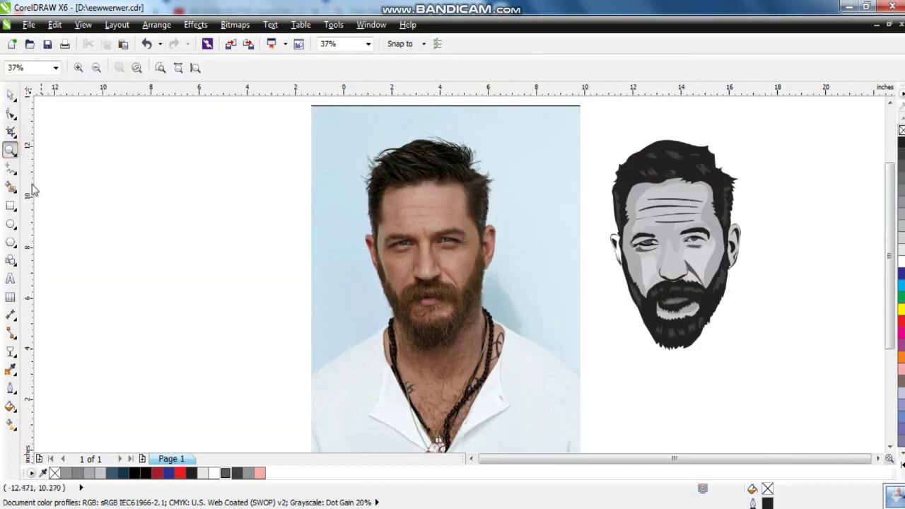
{"action": "left_click_drag", "start_coordinate": [709, 305], "coordinate": [709, 305]}
{"action": "left_click", "coordinate": [11, 168]}
{"action": "left_click", "coordinate": [382, 141]}
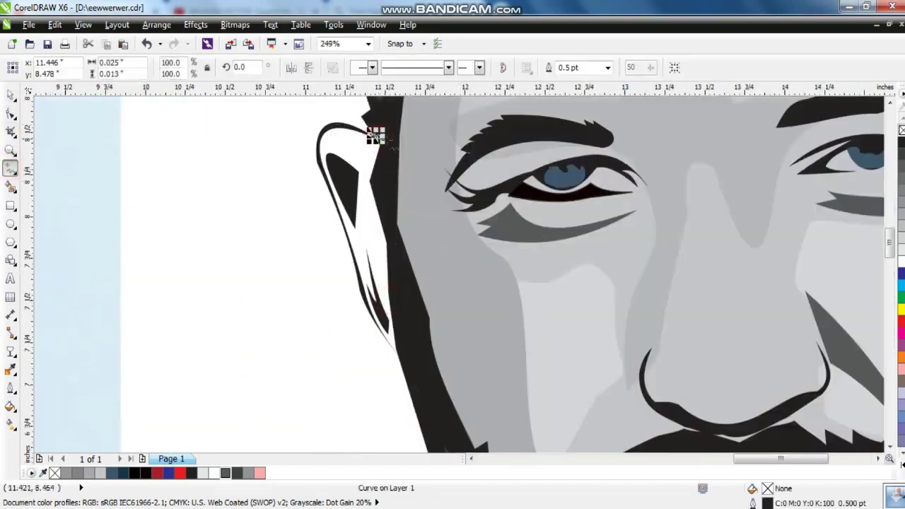
{"action": "left_click", "coordinate": [354, 126]}
{"action": "left_click", "coordinate": [324, 126]}
{"action": "left_click", "coordinate": [313, 155]}
{"action": "double_click", "coordinate": [340, 212]}
{"action": "left_click_drag", "start_coordinate": [343, 212], "coordinate": [378, 325]}
{"action": "left_click", "coordinate": [422, 155]}
{"action": "left_click", "coordinate": [384, 141]}
Fill the left-hand ear shape with light grey R199 G197 B201 behind the black ear details and face.
{"action": "left_click", "coordinate": [11, 95]}
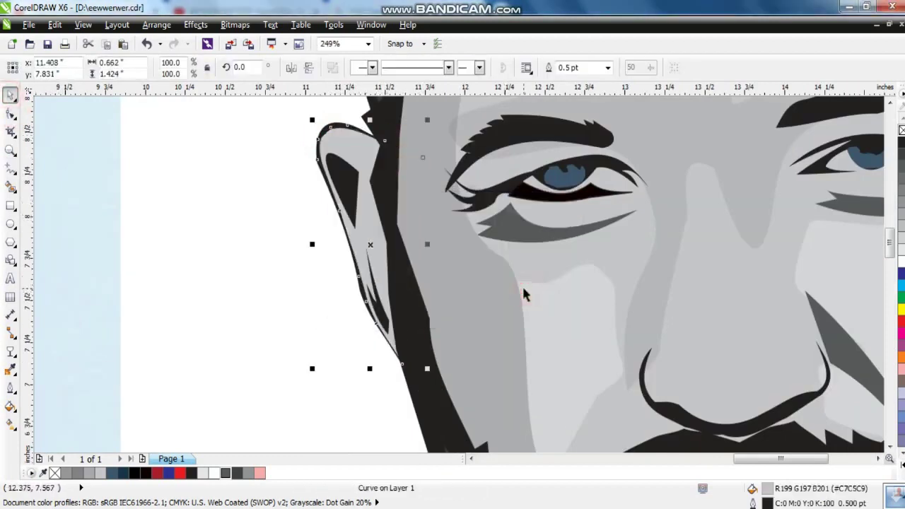
{"action": "key", "text": "F4"}
{"action": "left_click", "coordinate": [697, 226]}
{"action": "key", "text": "ctrl+a"}
{"action": "left_click", "coordinate": [695, 151]}
Move the portrait head to the empty area on the left of the reference photo.
{"action": "key", "text": "z"}
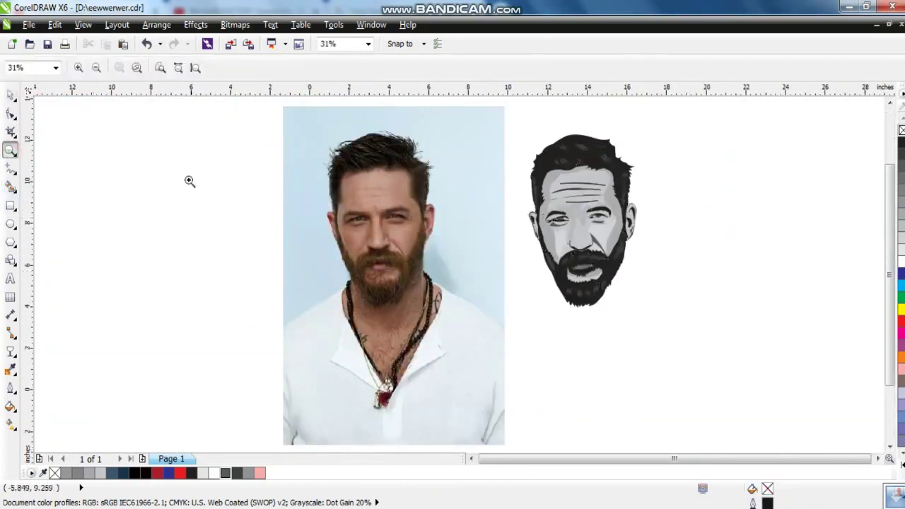
{"action": "scroll", "coordinate": [679, 404], "scroll_direction": "up", "scroll_amount": 1}
{"action": "left_click", "coordinate": [11, 95]}
{"action": "scroll", "coordinate": [632, 299], "scroll_direction": "down", "scroll_amount": 1}
{"action": "scroll", "coordinate": [632, 299], "scroll_direction": "down", "scroll_amount": 2}
{"action": "key", "text": "ctrl+a"}
{"action": "left_click_drag", "start_coordinate": [616, 212], "coordinate": [251, 212]}
{"action": "key", "text": "Escape"}
{"action": "scroll", "coordinate": [362, 253], "scroll_direction": "up", "scroll_amount": 2}
Trace a closed outline about 11.2 by 9.3 inches around the photo's shirt, from the neck over both shoulders to the photo's lower edge.
{"action": "left_click", "coordinate": [10, 150]}
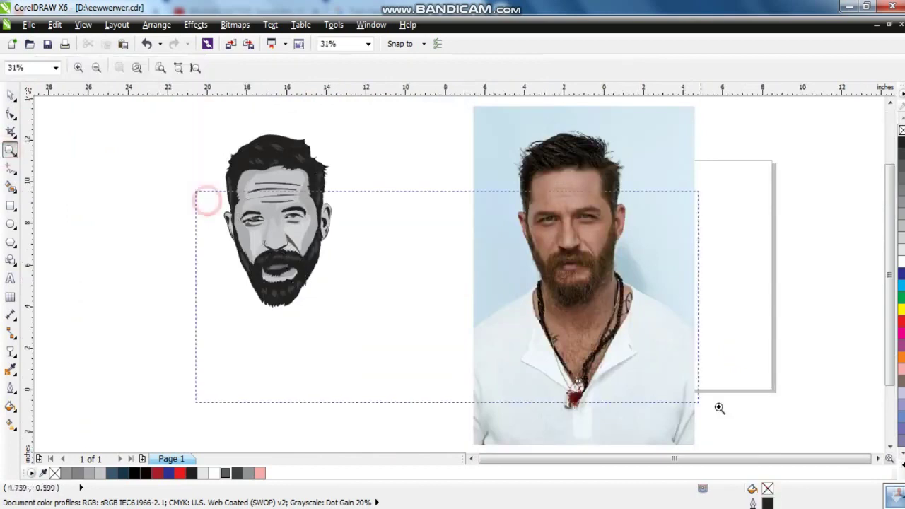
{"action": "left_click", "coordinate": [206, 200]}
{"action": "left_click", "coordinate": [10, 167]}
{"action": "left_click", "coordinate": [554, 227]}
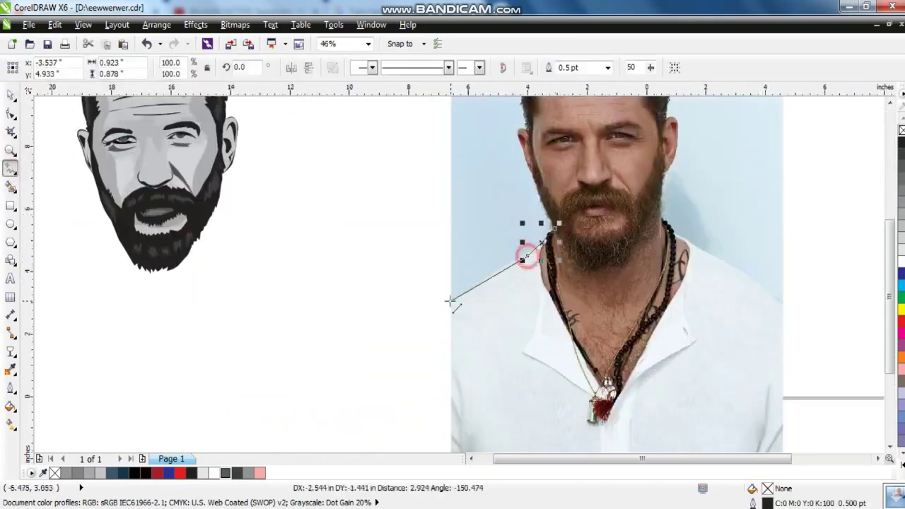
{"action": "left_click", "coordinate": [449, 302]}
{"action": "scroll", "coordinate": [449, 301], "scroll_direction": "down", "scroll_amount": 2}
{"action": "left_click", "coordinate": [453, 429]}
{"action": "left_click", "coordinate": [783, 427]}
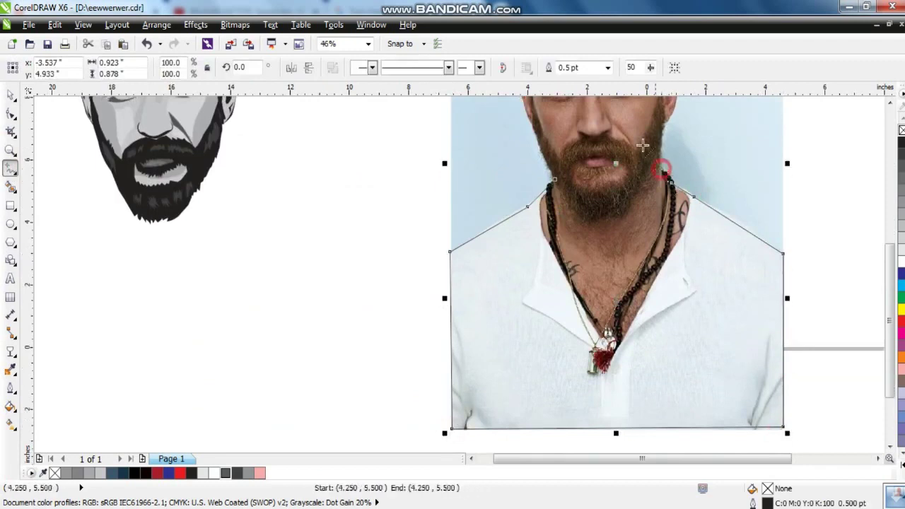
{"action": "key", "text": "F10"}
{"action": "scroll", "coordinate": [398, 158], "scroll_direction": "right", "scroll_amount": 1}
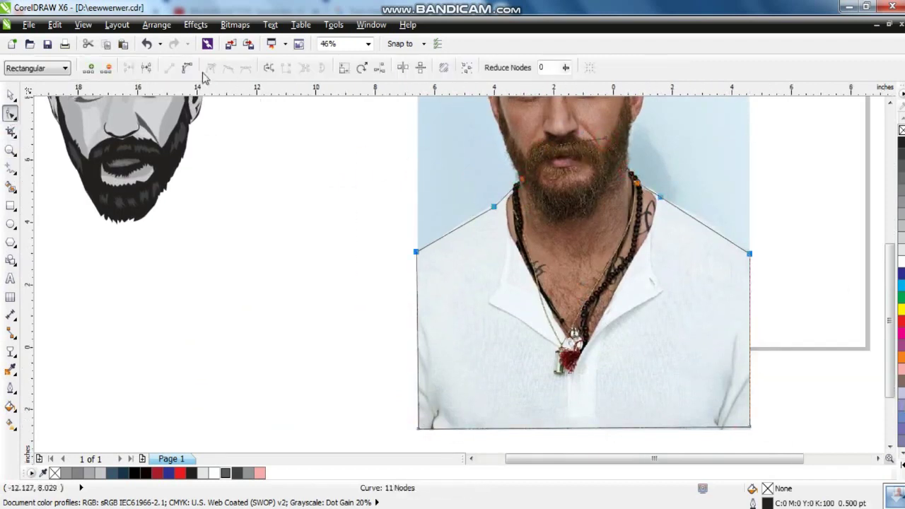
Trace a closed outline about 5.6 by 6.4 inches around the photo's neck and V-shaped chest opening, overlapping the beard.
{"action": "key", "text": "z"}
{"action": "left_click_drag", "start_coordinate": [362, 162], "coordinate": [848, 404]}
{"action": "left_click", "coordinate": [11, 167]}
{"action": "left_click", "coordinate": [342, 139]}
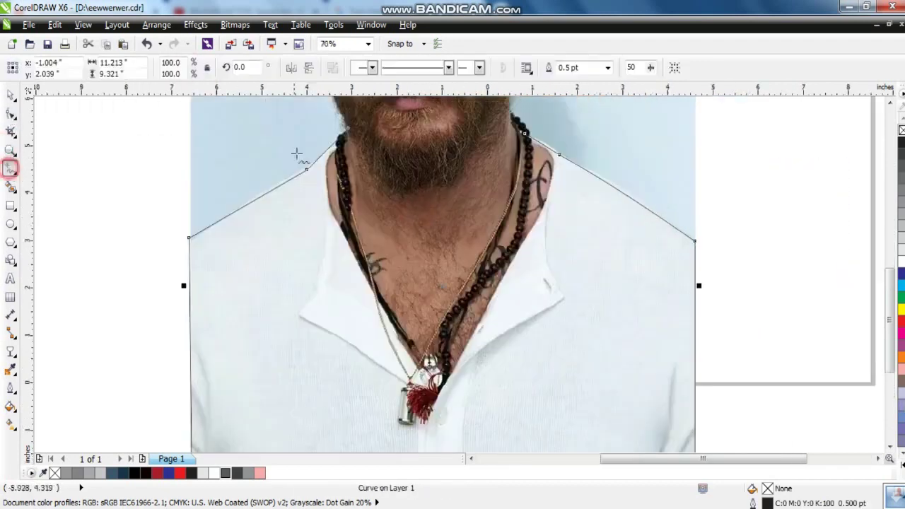
{"action": "left_click_drag", "start_coordinate": [537, 219], "coordinate": [531, 103]}
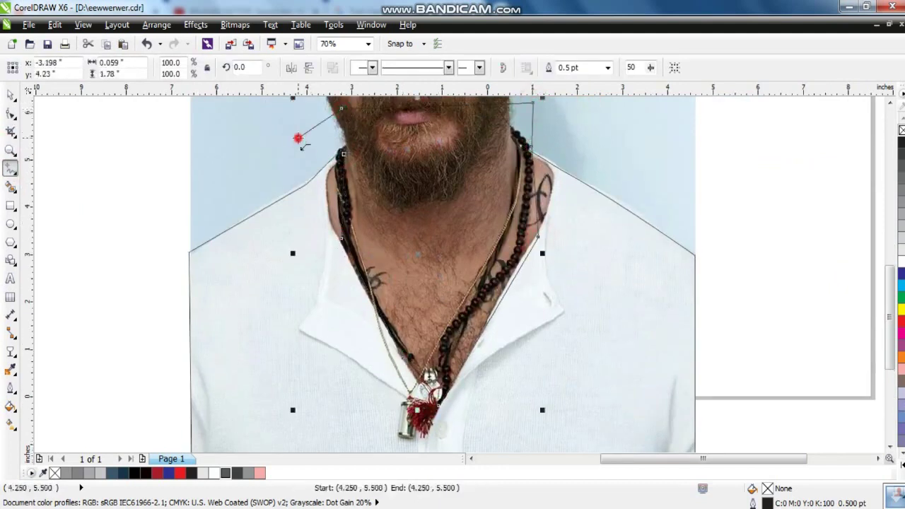
{"action": "left_click", "coordinate": [10, 113]}
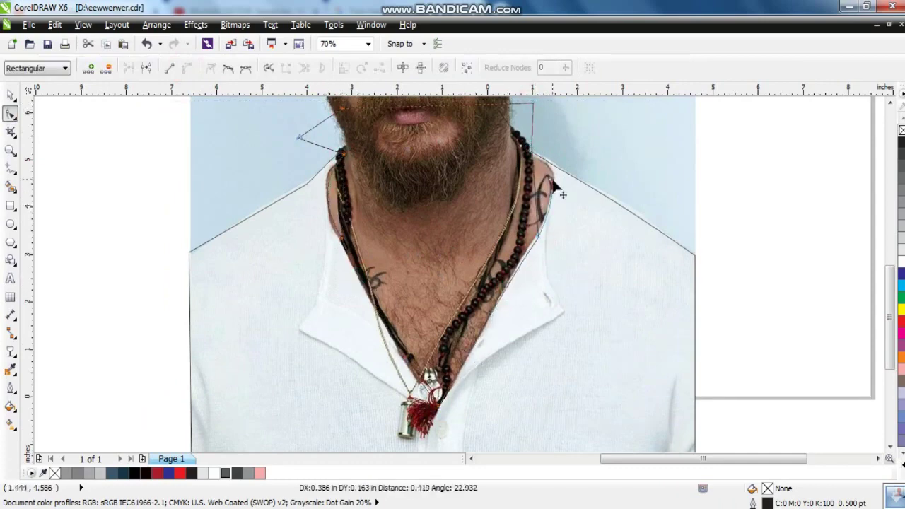
Fill the neck shape with light grey R199 G197 B201 and the shirt shape with dark blue R22 G52 B73.
{"action": "left_click", "coordinate": [11, 94]}
{"action": "key", "text": "F4"}
{"action": "key", "text": "ctrl+shift+a"}
{"action": "key", "text": "Return"}
{"action": "left_click", "coordinate": [375, 378]}
{"action": "left_click", "coordinate": [567, 282]}
{"action": "left_click", "coordinate": [123, 473]}
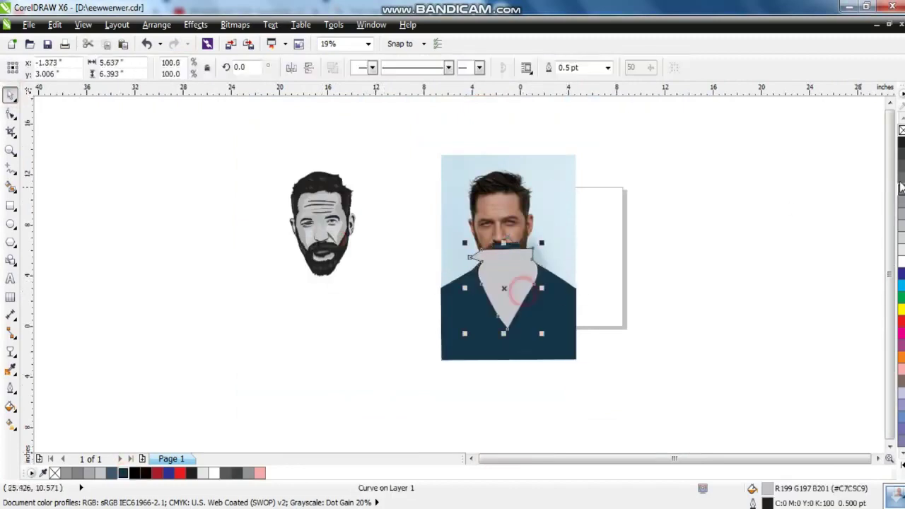
Clip the neck shape inside the shirt and move the shirt below the portrait's head, behind the beard.
{"action": "left_click", "coordinate": [507, 283], "text": "shift"}
{"action": "left_click_drag", "start_coordinate": [537, 325], "coordinate": [352, 325]}
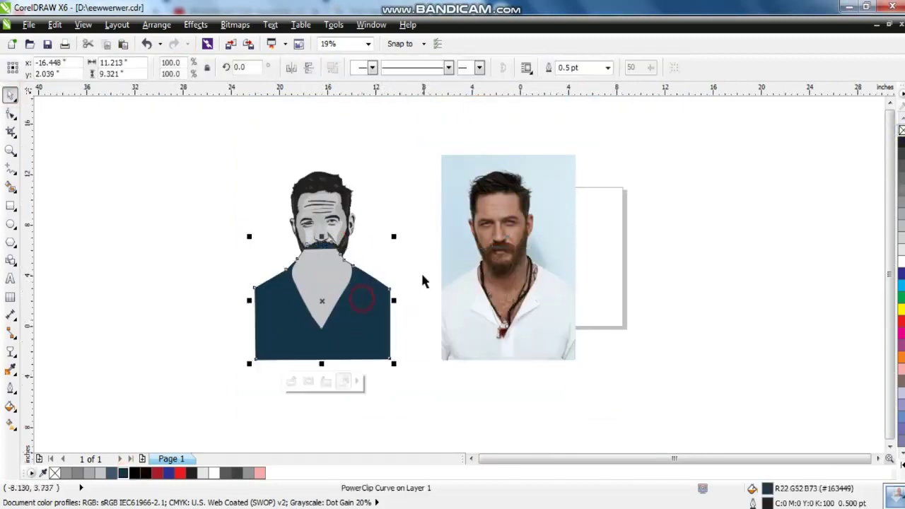
{"action": "scroll", "coordinate": [411, 177], "scroll_direction": "up", "scroll_amount": 2}
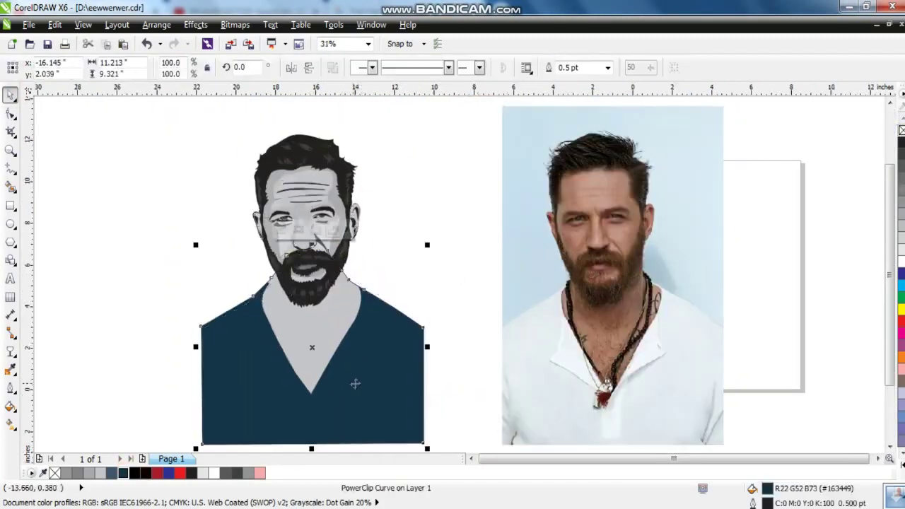
Move the clipped neck shape about 0.4 inches up inside the shirt.
{"action": "double_click", "coordinate": [344, 324]}
{"action": "left_click_drag", "start_coordinate": [313, 358], "coordinate": [313, 350]}
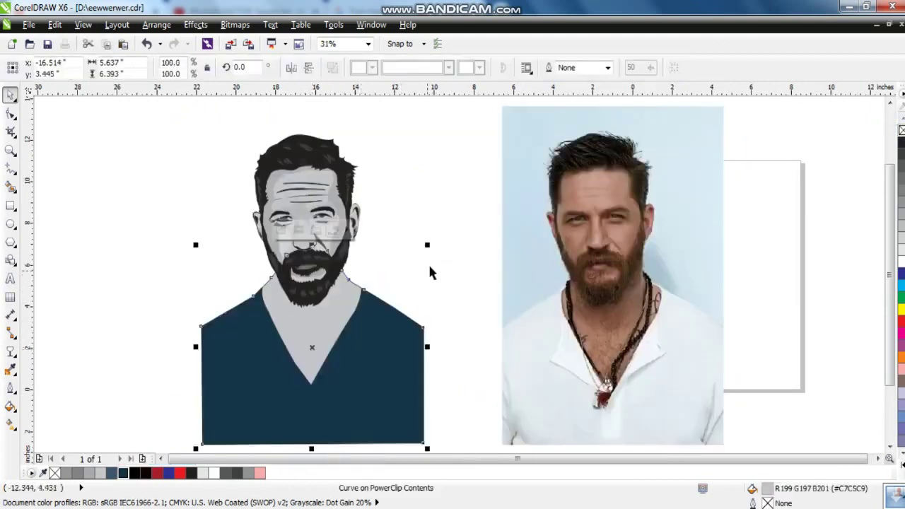
{"action": "left_click", "coordinate": [307, 318]}
{"action": "left_click", "coordinate": [427, 219]}
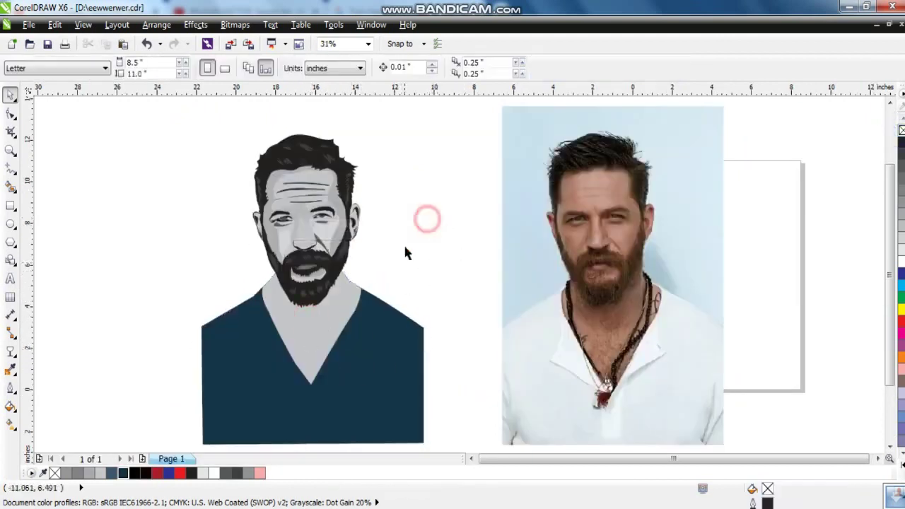
Trace a thin closed outline along the photo's left-hand collar fold down to the placket and curve its edges.
{"action": "scroll", "coordinate": [485, 275], "scroll_direction": "up", "scroll_amount": 3}
{"action": "key", "text": "F5"}
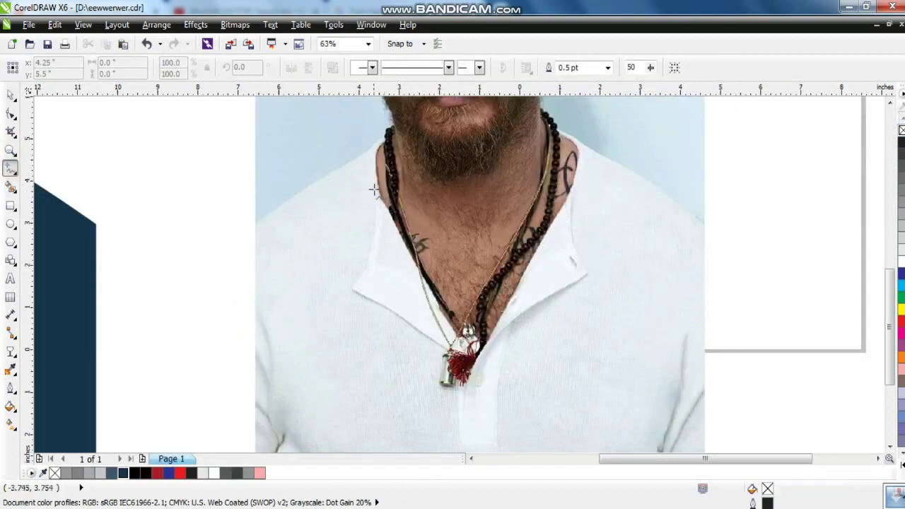
{"action": "double_click", "coordinate": [358, 292]}
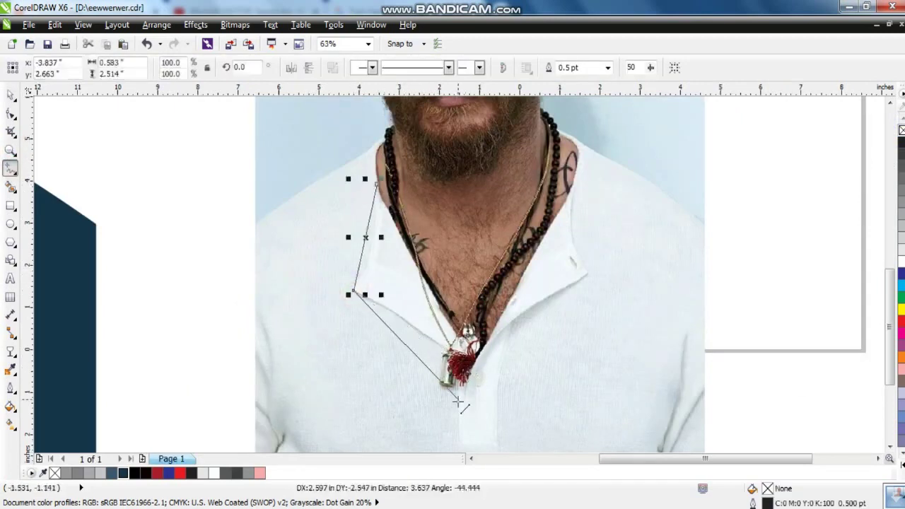
{"action": "left_click", "coordinate": [462, 435]}
{"action": "left_click", "coordinate": [440, 344]}
{"action": "left_click", "coordinate": [360, 286]}
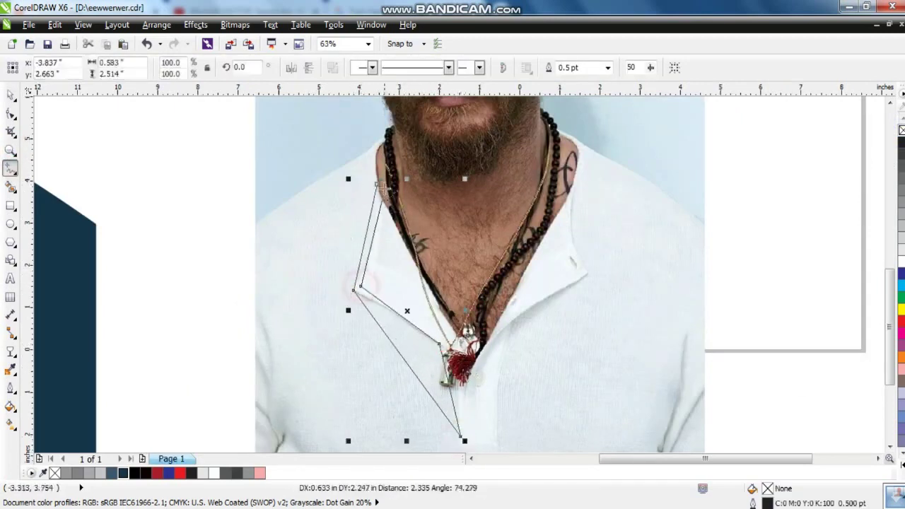
{"action": "left_click", "coordinate": [11, 113]}
{"action": "scroll", "coordinate": [460, 363], "scroll_direction": "up", "scroll_amount": 1}
{"action": "left_click_drag", "start_coordinate": [460, 363], "coordinate": [506, 344]}
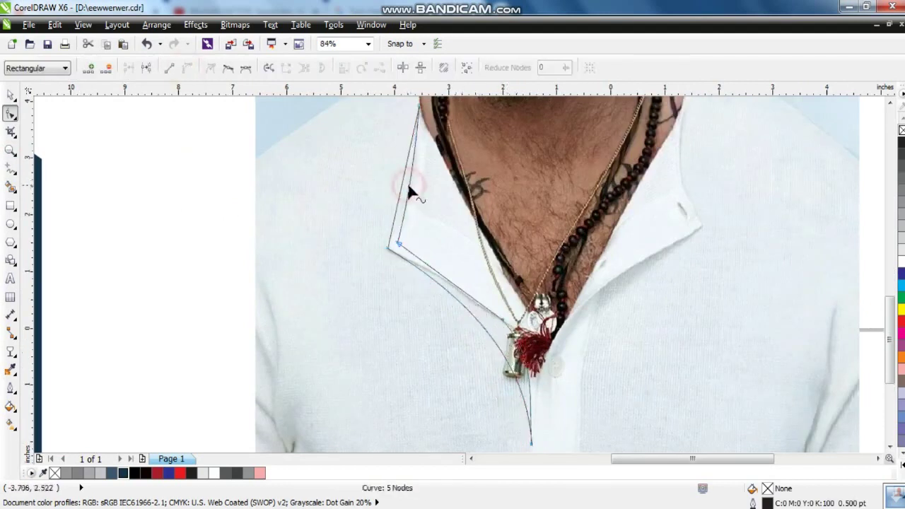
{"action": "left_click_drag", "start_coordinate": [405, 183], "coordinate": [405, 185]}
Trace a thin closed outline along the photo's right-hand collar fold and curve its edges to follow the fabric.
{"action": "left_click", "coordinate": [10, 167]}
{"action": "left_click", "coordinate": [687, 101]}
{"action": "left_click", "coordinate": [703, 228]}
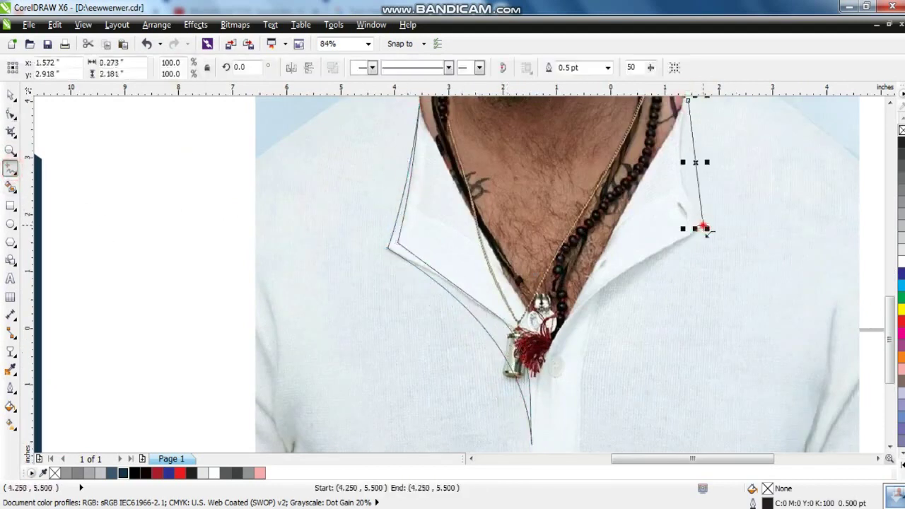
{"action": "left_click", "coordinate": [559, 353]}
{"action": "left_click", "coordinate": [548, 403]}
{"action": "left_click", "coordinate": [544, 375]}
{"action": "left_click", "coordinate": [696, 225]}
{"action": "left_click", "coordinate": [686, 101]}
{"action": "scroll", "coordinate": [57, 125], "scroll_direction": "up", "scroll_amount": 1}
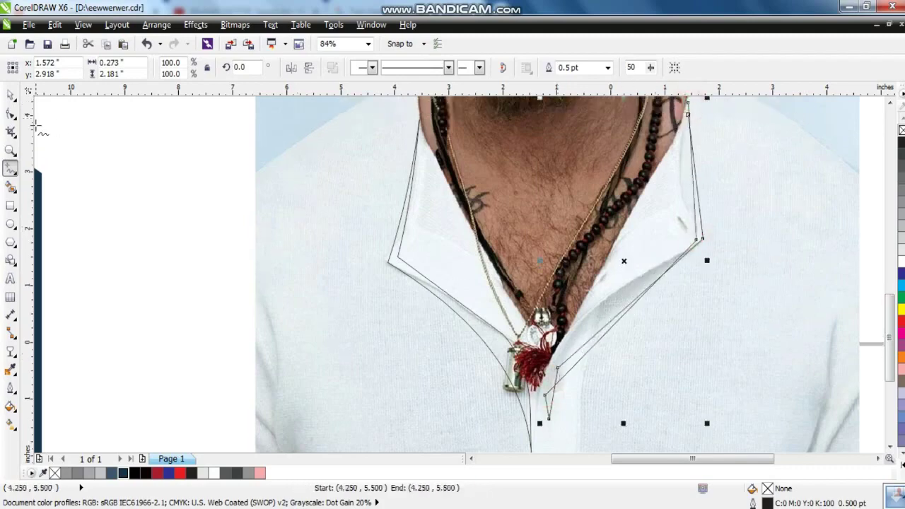
{"action": "left_click", "coordinate": [11, 113]}
{"action": "key", "text": "shift+F2"}
{"action": "left_click_drag", "start_coordinate": [452, 343], "coordinate": [432, 347]}
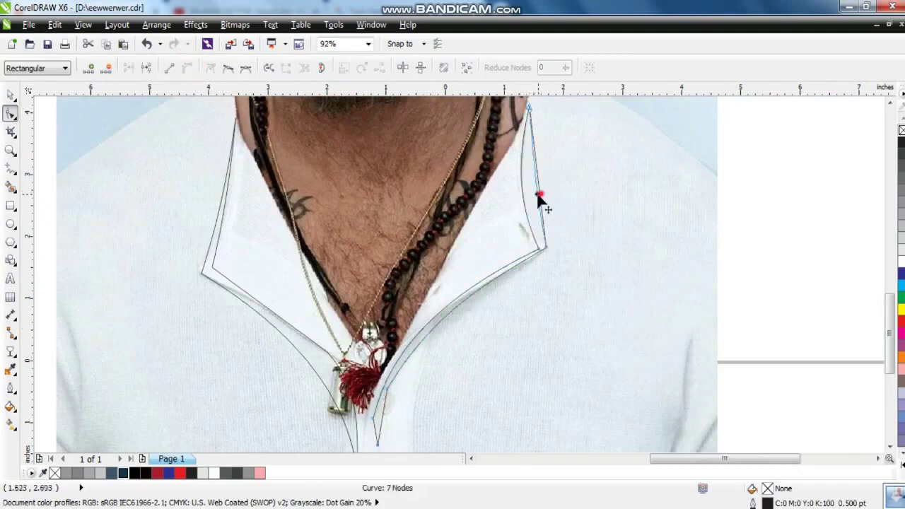
Move both collar shapes onto the portrait's shirt and fill them with black R0 G0 B3.
{"action": "key", "text": "space"}
{"action": "scroll", "coordinate": [448, 316], "scroll_direction": "down", "scroll_amount": 5}
{"action": "left_click", "coordinate": [287, 180]}
{"action": "left_click_drag", "start_coordinate": [447, 320], "coordinate": [447, 316]}
{"action": "left_click_drag", "start_coordinate": [397, 258], "coordinate": [148, 263]}
{"action": "left_click", "coordinate": [130, 473]}
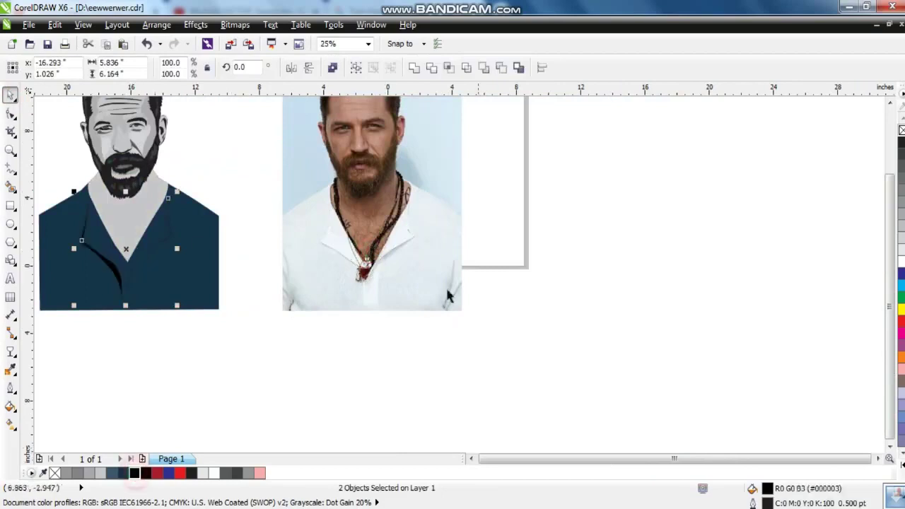
Reshape the upper end of the right-hand collar line on the portrait's shirt.
{"action": "key", "text": "shift+F2"}
{"action": "left_click", "coordinate": [582, 247]}
{"action": "left_click", "coordinate": [10, 114]}
{"action": "left_click", "coordinate": [600, 111]}
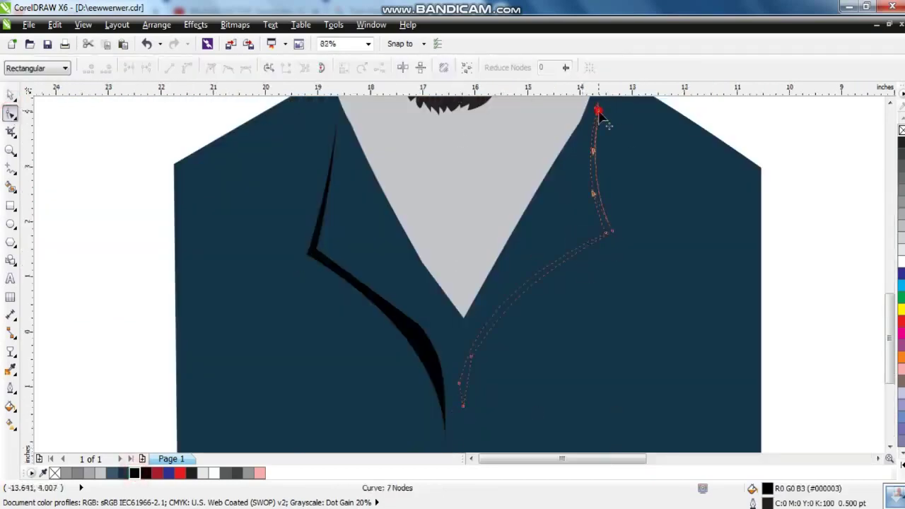
Shift the shirt, neck and collar lines slightly up beneath the portrait's head.
{"action": "left_click", "coordinate": [11, 94]}
{"action": "scroll", "coordinate": [282, 283], "scroll_direction": "down", "scroll_amount": 3}
{"action": "scroll", "coordinate": [293, 208], "scroll_direction": "down", "scroll_amount": 2}
{"action": "left_click_drag", "start_coordinate": [293, 208], "coordinate": [479, 332]}
{"action": "scroll", "coordinate": [480, 333], "scroll_direction": "up", "scroll_amount": 4}
{"action": "scroll", "coordinate": [283, 282], "scroll_direction": "down", "scroll_amount": 2}
{"action": "left_click", "coordinate": [131, 192]}
{"action": "left_click", "coordinate": [392, 387]}
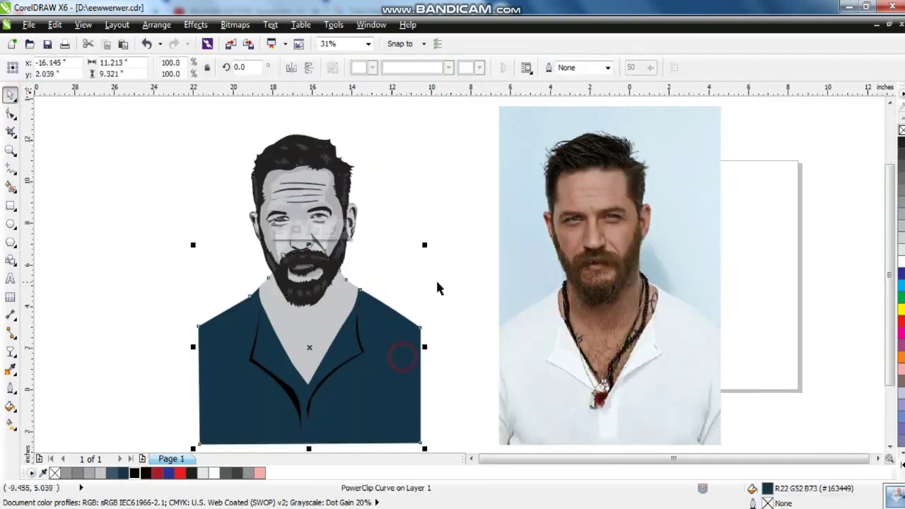
{"action": "key", "text": "F10"}
{"action": "left_click", "coordinate": [10, 94]}
{"action": "left_click", "coordinate": [488, 262]}
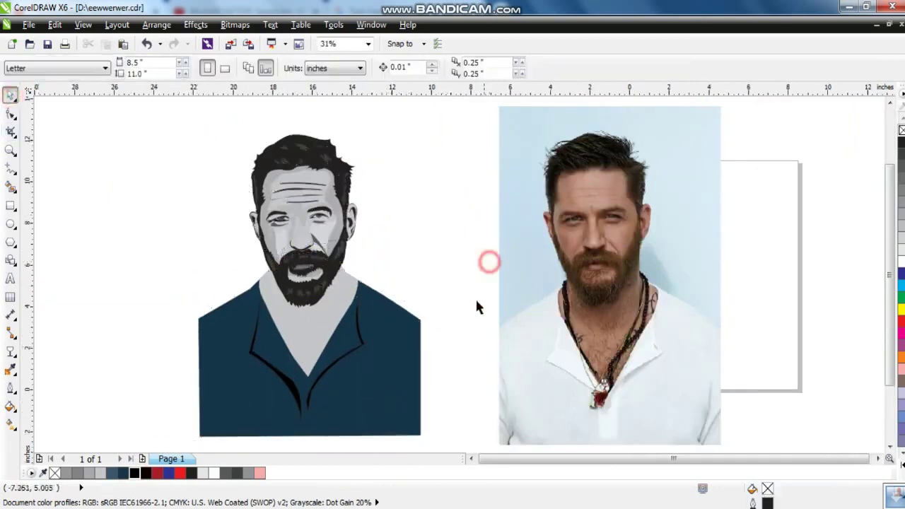
{"action": "left_click", "coordinate": [439, 263]}
Trace a closed freehand shadow outline about 5.1 by 4.75 inches around the photo's beard and upper neck.
{"action": "key", "text": "z"}
{"action": "left_click", "coordinate": [519, 243]}
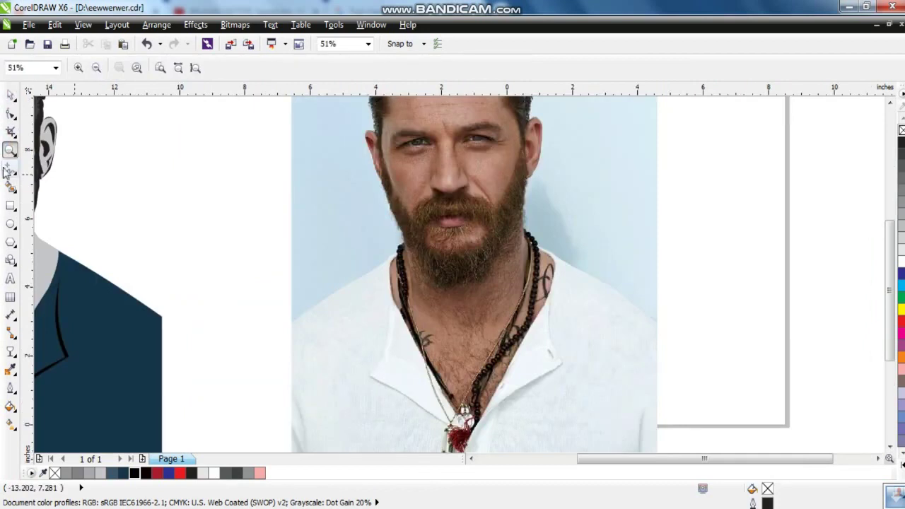
{"action": "key", "text": "F5"}
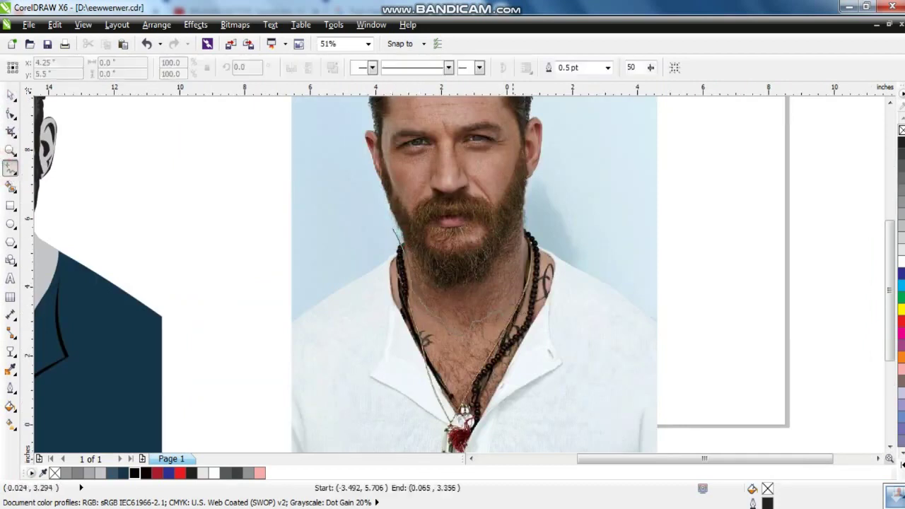
{"action": "left_click_drag", "start_coordinate": [391, 221], "coordinate": [393, 227]}
{"action": "left_click", "coordinate": [11, 94]}
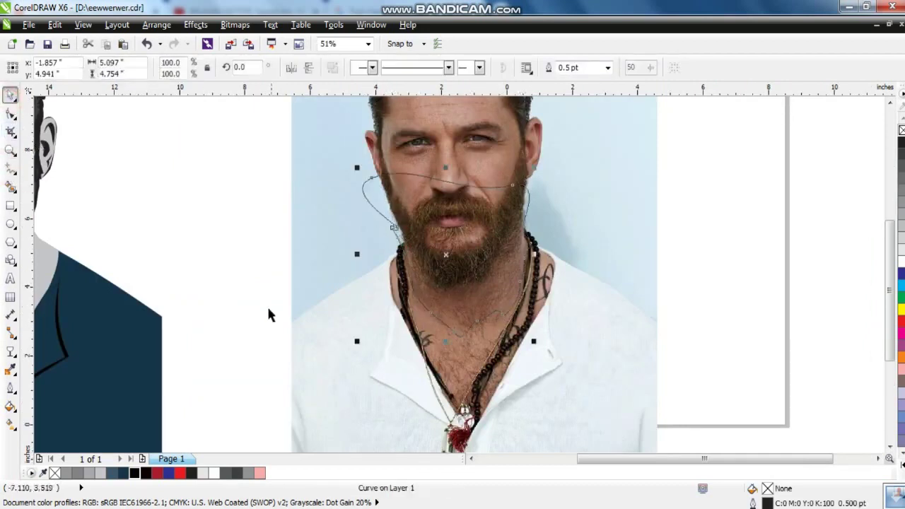
Fill the neck shadow with 90% Black and apply a uniform transparency to it.
{"action": "left_click", "coordinate": [237, 473]}
{"action": "left_click", "coordinate": [71, 65]}
{"action": "left_click", "coordinate": [43, 74]}
{"action": "left_click", "coordinate": [219, 66]}
{"action": "left_click", "coordinate": [10, 94]}
Place the transparent shadow on the portrait's neck, clipped inside the shirt shape behind the beard.
{"action": "scroll", "coordinate": [295, 330], "scroll_direction": "down", "scroll_amount": 2}
{"action": "left_click", "coordinate": [396, 288], "text": "shift"}
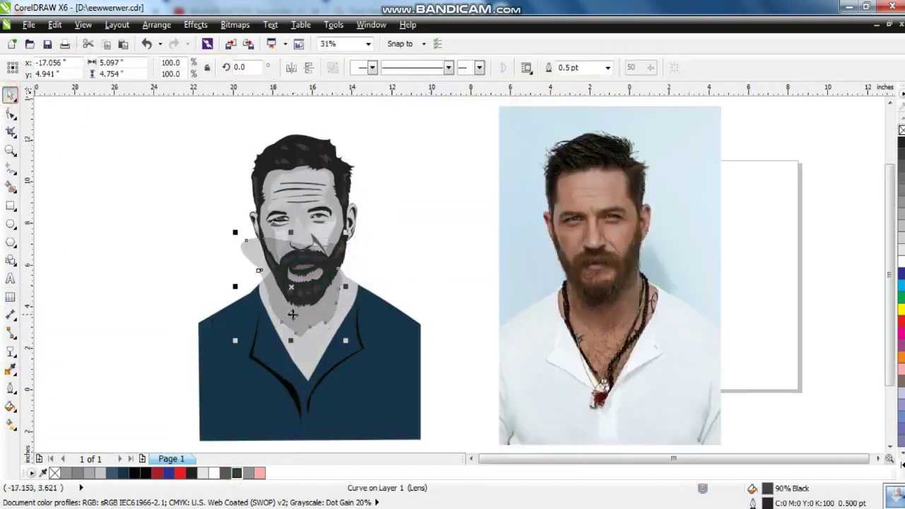
{"action": "left_click", "coordinate": [326, 317]}
{"action": "left_click", "coordinate": [508, 208]}
Draw a white highlight circle about 0.04 inches wide on the right-hand eye's iris, without an outline.
{"action": "key", "text": "z"}
{"action": "scroll", "coordinate": [521, 343], "scroll_direction": "up", "scroll_amount": 1}
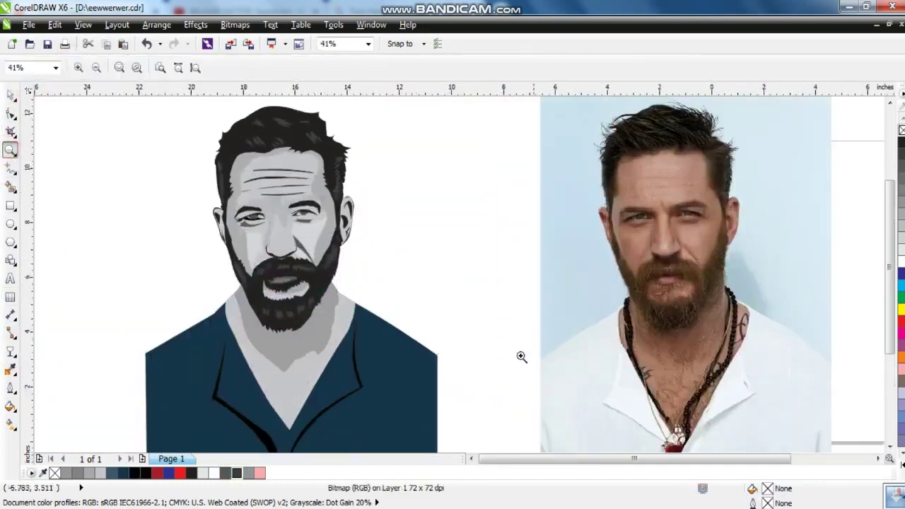
{"action": "left_click_drag", "start_coordinate": [140, 160], "coordinate": [790, 354]}
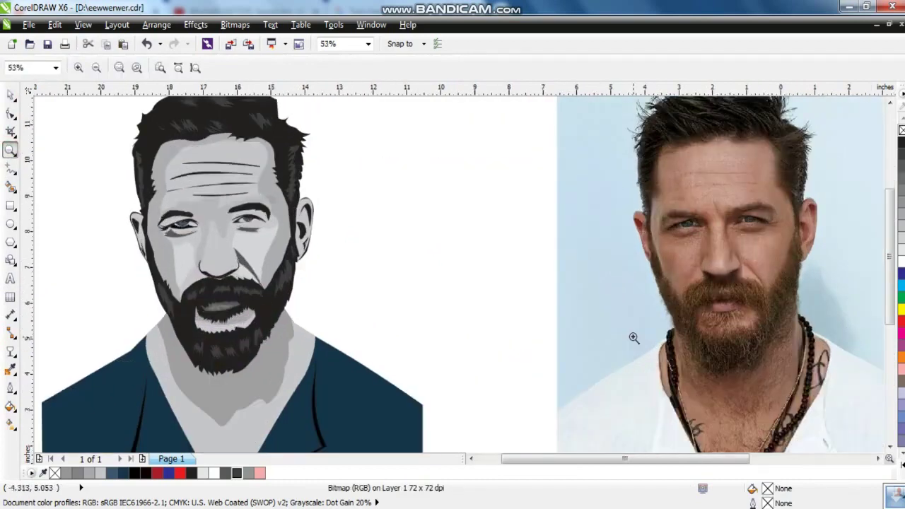
{"action": "key", "text": "space"}
{"action": "left_click", "coordinate": [312, 236]}
{"action": "key", "text": "shift+F2"}
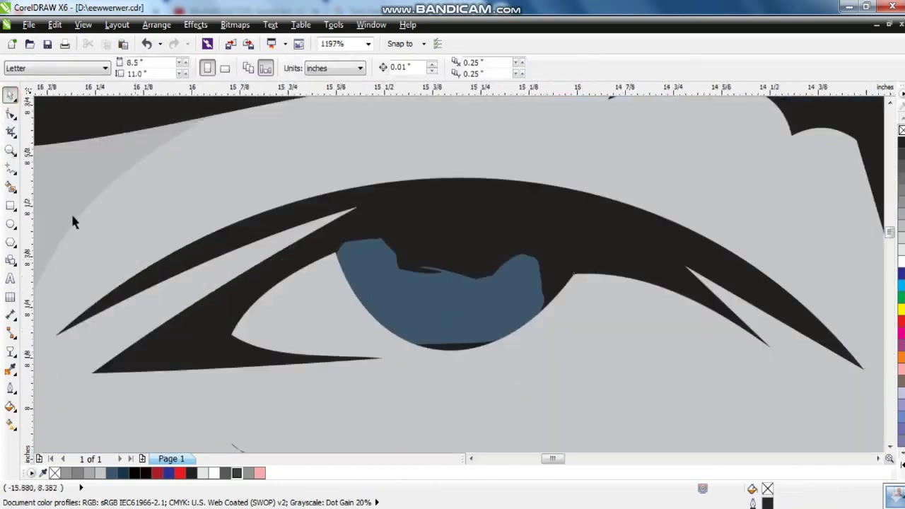
{"action": "scroll", "coordinate": [312, 238], "scroll_direction": "down", "scroll_amount": 1}
{"action": "key", "text": "F7"}
{"action": "left_click_drag", "start_coordinate": [313, 234], "coordinate": [328, 251]}
{"action": "key", "text": "space"}
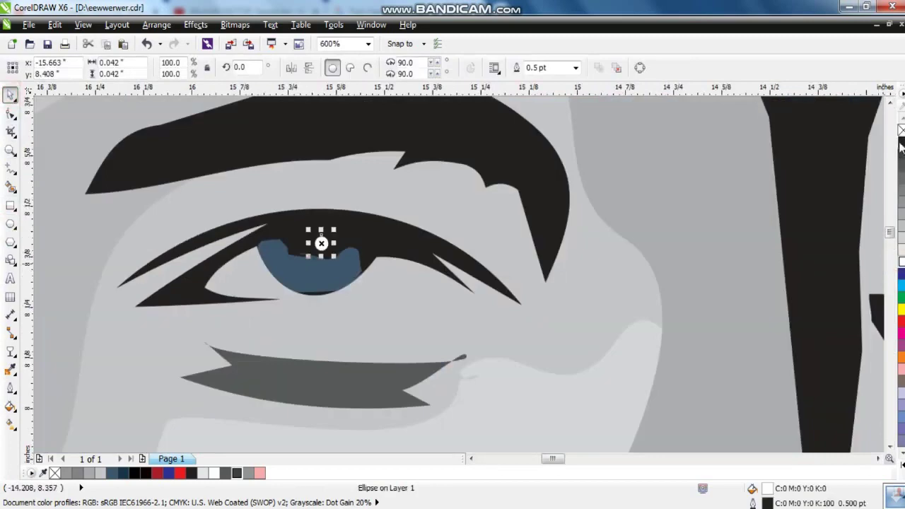
{"action": "right_click", "coordinate": [901, 130]}
{"action": "key", "text": "Escape"}
Place a copy of the white highlight circle on the portrait's left-hand eye.
{"action": "scroll", "coordinate": [431, 319], "scroll_direction": "down", "scroll_amount": 5}
{"action": "key", "text": "F2"}
{"action": "left_click_drag", "start_coordinate": [278, 299], "coordinate": [581, 246]}
{"action": "left_click_drag", "start_coordinate": [524, 241], "coordinate": [106, 273]}
{"action": "key", "text": "Escape"}
{"action": "scroll", "coordinate": [577, 341], "scroll_direction": "down", "scroll_amount": 4}
{"action": "scroll", "coordinate": [577, 341], "scroll_direction": "down", "scroll_amount": 2}
{"action": "scroll", "coordinate": [495, 340], "scroll_direction": "up", "scroll_amount": 2}
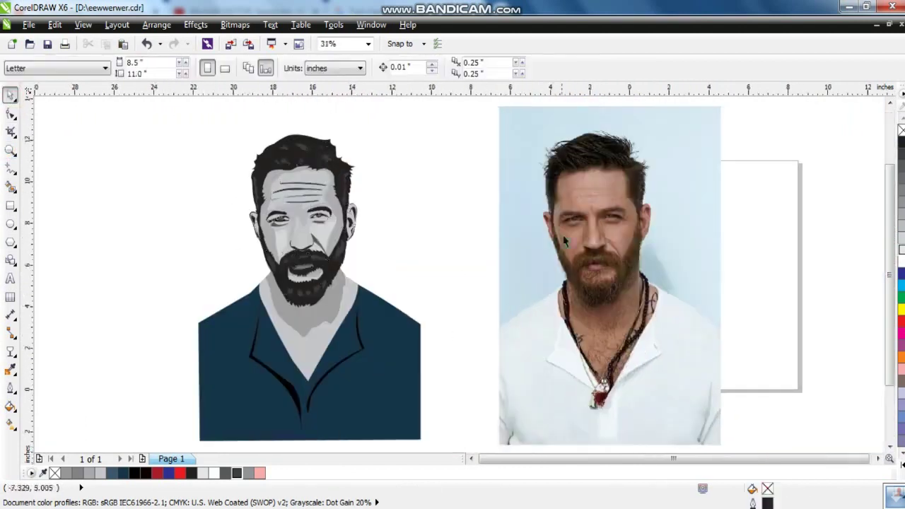
Trace a freehand shading outline along both V-neck edges of the portrait, extending out over the shirt's collar.
{"action": "key", "text": "F5"}
{"action": "scroll", "coordinate": [407, 318], "scroll_direction": "up", "scroll_amount": 2}
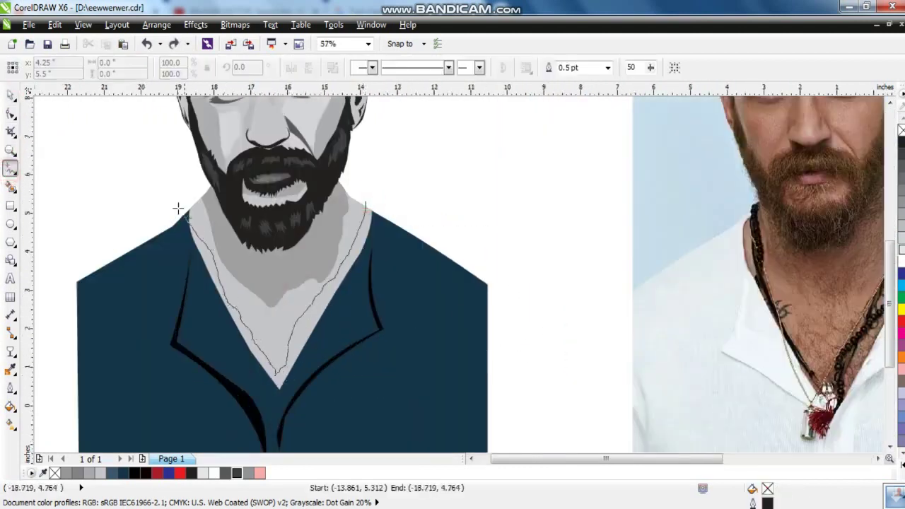
{"action": "left_click", "coordinate": [400, 203]}
Put the V-neck shading shape inside the shirt's clipped contents and copy the neck shadow's fill to it.
{"action": "key", "text": "space"}
{"action": "left_click", "coordinate": [308, 298], "text": "ctrl"}
{"action": "key", "text": "ctrl+shift+a"}
{"action": "left_click", "coordinate": [471, 285]}
{"action": "left_click", "coordinate": [241, 239]}
Apply a uniform transparency to the V-neck shading shape and finish editing the shirt's clipped contents.
{"action": "left_click", "coordinate": [9, 352]}
{"action": "left_click", "coordinate": [67, 67]}
{"action": "left_click", "coordinate": [63, 83]}
{"action": "left_click", "coordinate": [222, 67]}
{"action": "key", "text": "space"}
{"action": "left_click", "coordinate": [511, 198], "text": "ctrl"}
{"action": "left_click", "coordinate": [445, 252]}
{"action": "left_click", "coordinate": [257, 167]}
{"action": "scroll", "coordinate": [265, 127], "scroll_direction": "down", "scroll_amount": 2}
{"action": "scroll", "coordinate": [404, 339], "scroll_direction": "up", "scroll_amount": 1}
{"action": "left_click", "coordinate": [439, 275]}
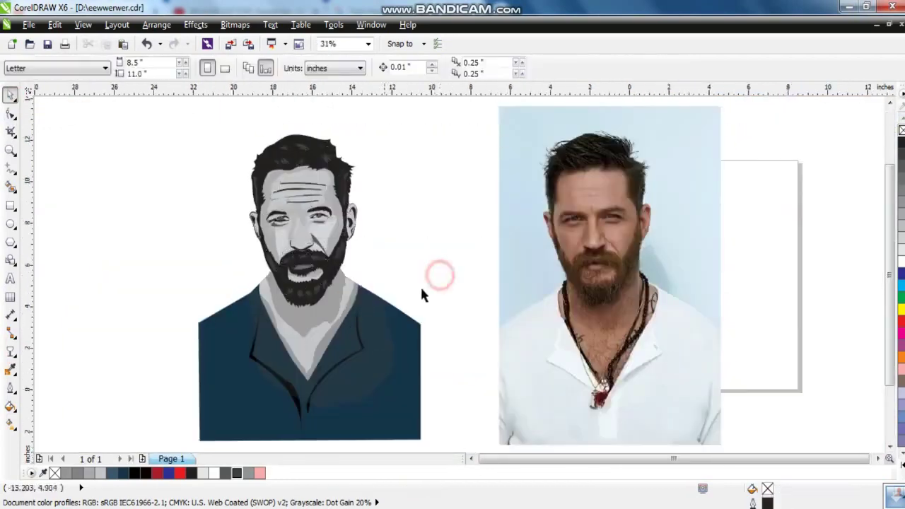
Draw a circle about 11.9 inches wide around the portrait's head, filled with 10% black, and send it behind the portrait.
{"action": "left_click", "coordinate": [11, 221]}
{"action": "left_click_drag", "start_coordinate": [214, 116], "coordinate": [459, 373]}
{"action": "key", "text": "space"}
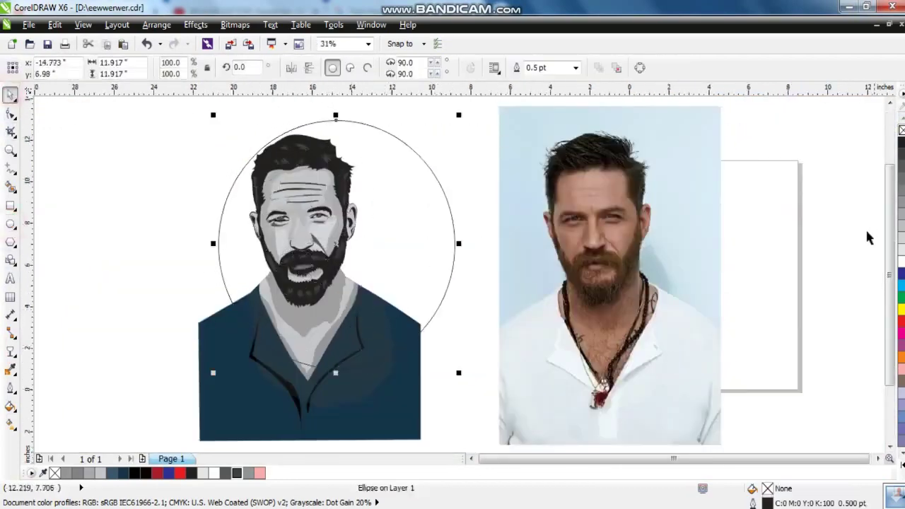
{"action": "key", "text": "shift+Page_Down"}
Group the portrait, enlarge it to about 122% and clip it inside the background circle, enlarged to about 14.8 inches wide.
{"action": "scroll", "coordinate": [432, 107], "scroll_direction": "up", "scroll_amount": 1}
{"action": "scroll", "coordinate": [285, 254], "scroll_direction": "down", "scroll_amount": 2}
{"action": "left_click_drag", "start_coordinate": [369, 373], "coordinate": [208, 212]}
{"action": "key", "text": "ctrl+g"}
{"action": "left_click_drag", "start_coordinate": [362, 364], "coordinate": [370, 376]}
{"action": "left_click_drag", "start_coordinate": [297, 297], "coordinate": [290, 326]}
{"action": "left_click", "coordinate": [335, 66]}
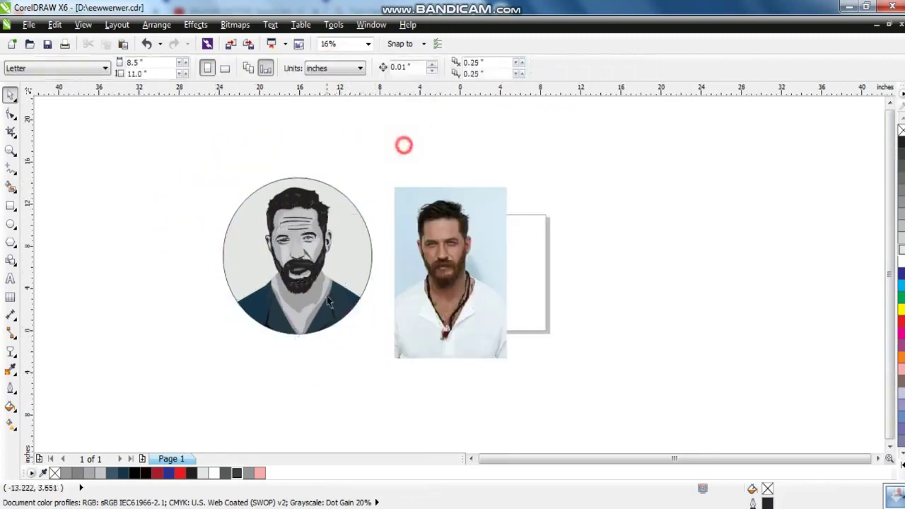
Adjust the transparency of the neck shadow inside the clipped portrait and finish editing the contents.
{"action": "key", "text": "shift+F2"}
{"action": "left_click", "coordinate": [512, 395], "text": "ctrl"}
{"action": "left_click", "coordinate": [478, 381]}
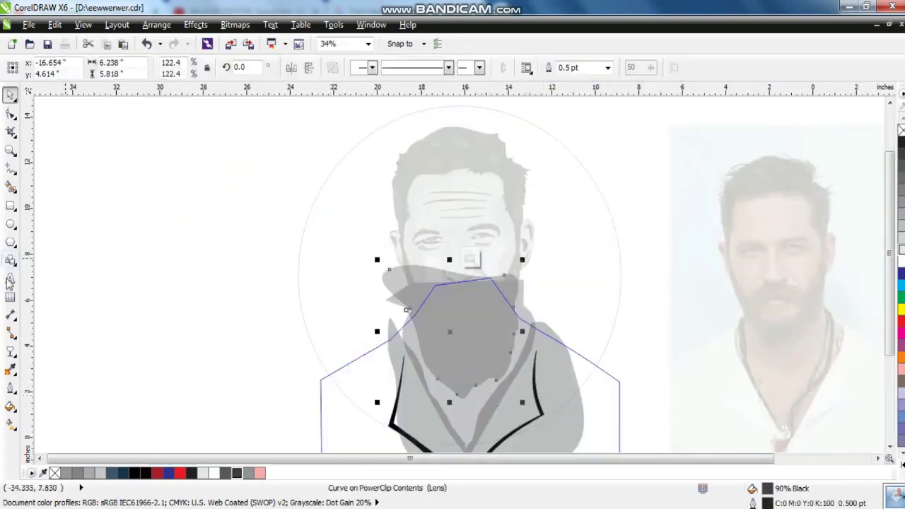
{"action": "left_click", "coordinate": [11, 352]}
{"action": "left_click", "coordinate": [231, 68]}
{"action": "left_click", "coordinate": [10, 94]}
{"action": "left_click", "coordinate": [177, 239], "text": "ctrl"}
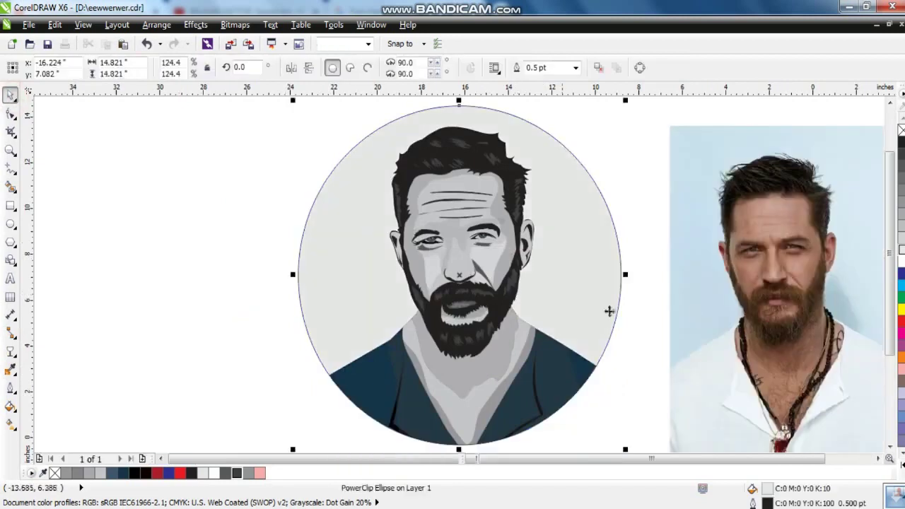
Shift the clipped portrait slightly left inside the background circle and finish editing the contents.
{"action": "key", "text": "Escape"}
{"action": "key", "text": "F4"}
{"action": "left_click", "coordinate": [368, 257]}
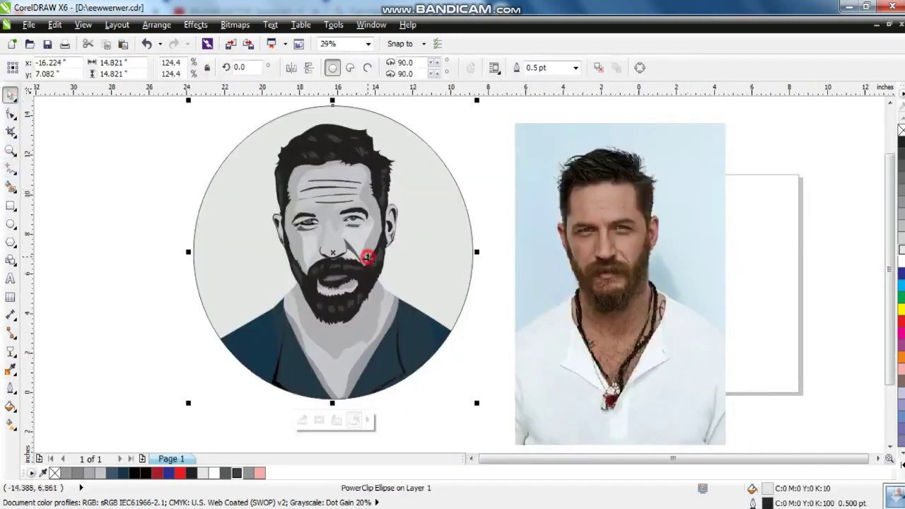
{"action": "key", "text": "ctrl+a"}
{"action": "left_click", "coordinate": [487, 394], "text": "ctrl"}
{"action": "key", "text": "shift+F2"}
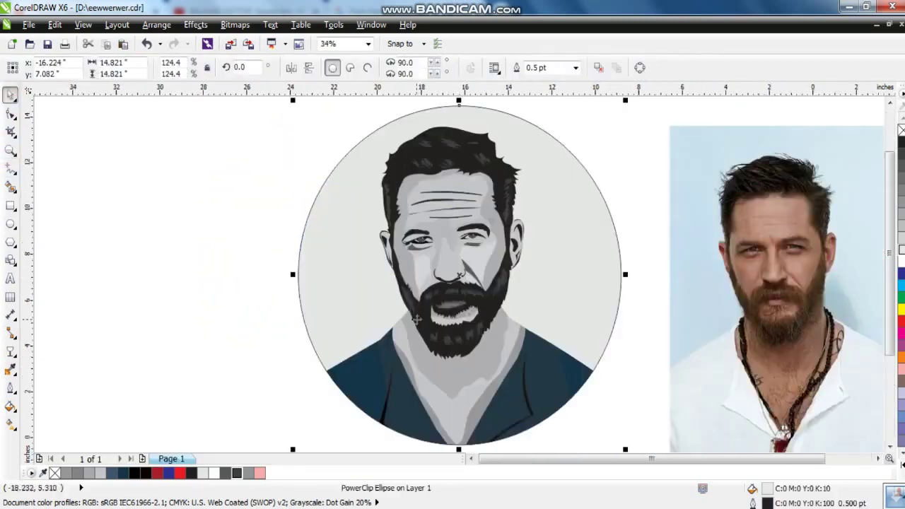
Draw a circle about 15.3 inches wide among the clipped contents, fill it with 50% black, send it behind the portrait and remove its outline.
{"action": "left_click", "coordinate": [11, 223]}
{"action": "scroll", "coordinate": [459, 283], "scroll_direction": "down", "scroll_amount": 2}
{"action": "mouse_move", "coordinate": [396, 236]}
{"action": "left_mouse_down"}
{"action": "mouse_move", "coordinate": [479, 358]}
{"action": "mouse_move", "coordinate": [539, 393]}
{"action": "left_mouse_up"}
{"action": "left_click", "coordinate": [11, 94]}
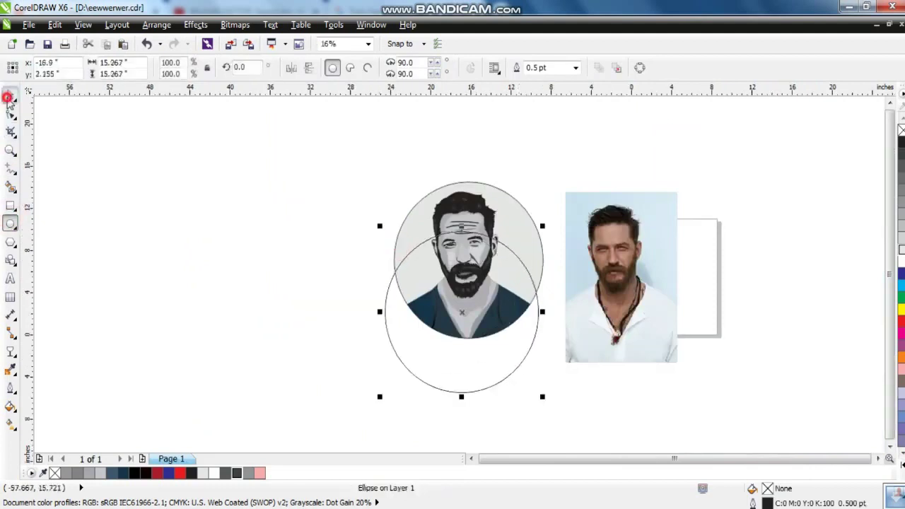
{"action": "left_click", "coordinate": [201, 472]}
{"action": "left_click", "coordinate": [247, 472]}
{"action": "left_click", "coordinate": [505, 276]}
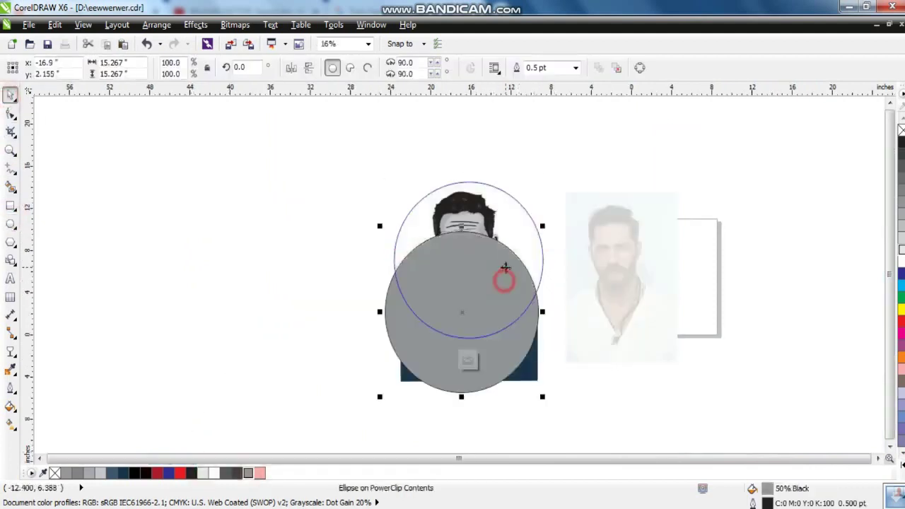
{"action": "key", "text": "shift+Page_Down"}
{"action": "right_click", "coordinate": [901, 131]}
Add a smaller circle about 10.5 inches wide behind the head's upper right and fill it with 80% black.
{"action": "left_click_drag", "start_coordinate": [542, 225], "coordinate": [562, 193]}
{"action": "left_click", "coordinate": [212, 472]}
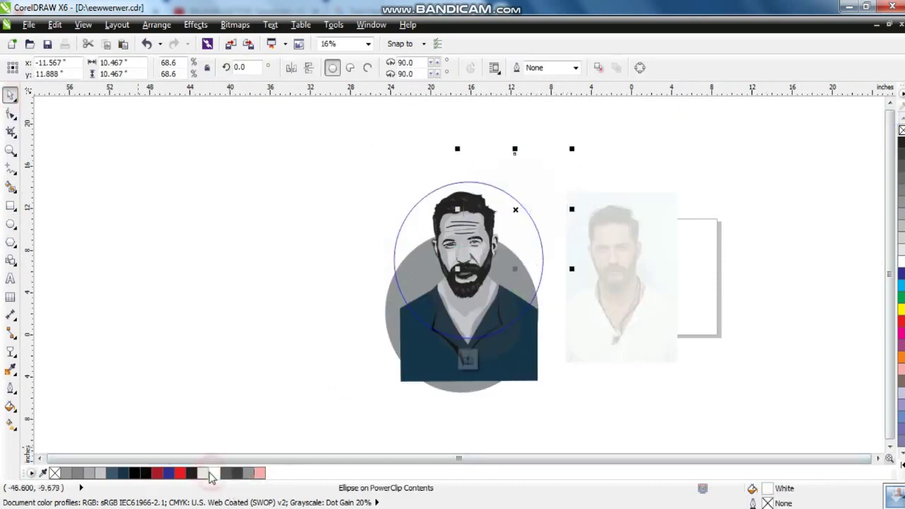
{"action": "left_click", "coordinate": [247, 472]}
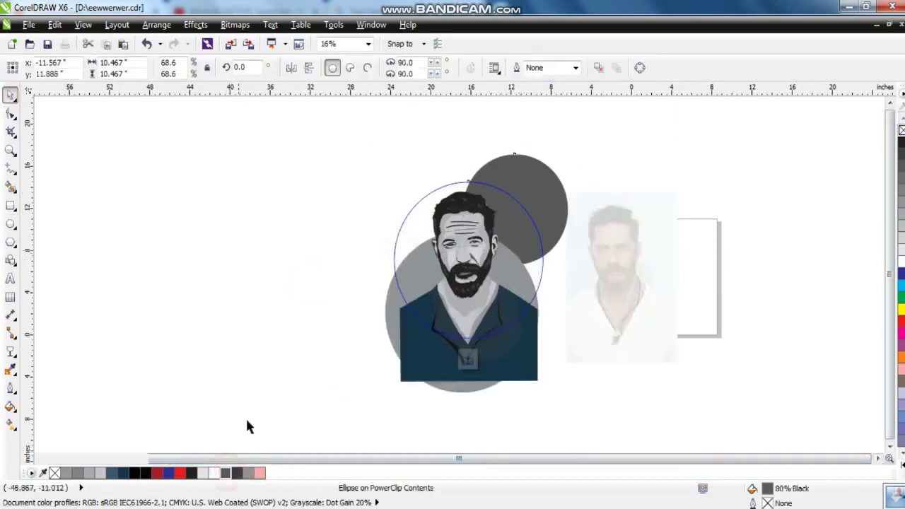
{"action": "left_click", "coordinate": [400, 170]}
Undo both extra circles drawn among the clipped contents.
{"action": "key", "text": "ctrl+z"}
{"action": "key", "text": "ctrl+z"}
{"action": "key", "text": "ctrl+z"}
{"action": "key", "text": "ctrl+z"}
{"action": "key", "text": "ctrl+z"}
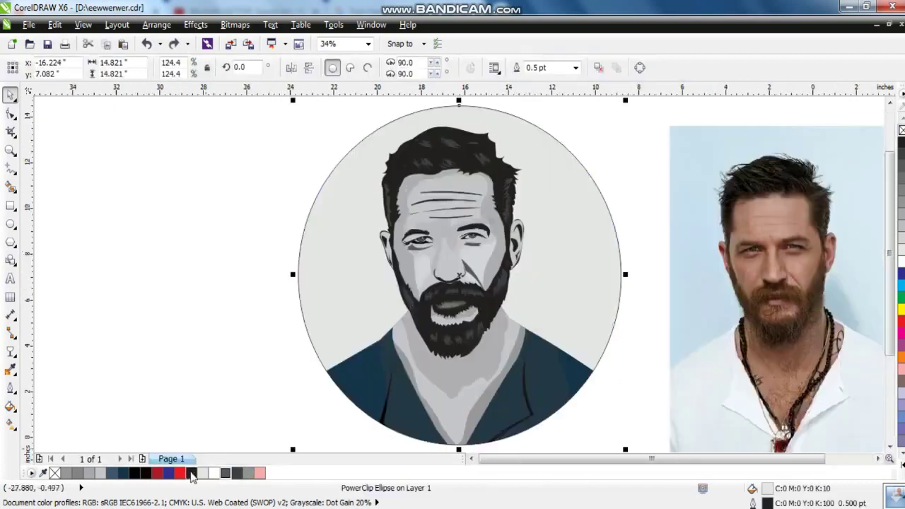
Give the background circle a radial fountain fill with a light grey centre and a black edge.
{"action": "left_click", "coordinate": [191, 472]}
{"action": "double_click", "coordinate": [468, 286]}
{"action": "left_click", "coordinate": [205, 473]}
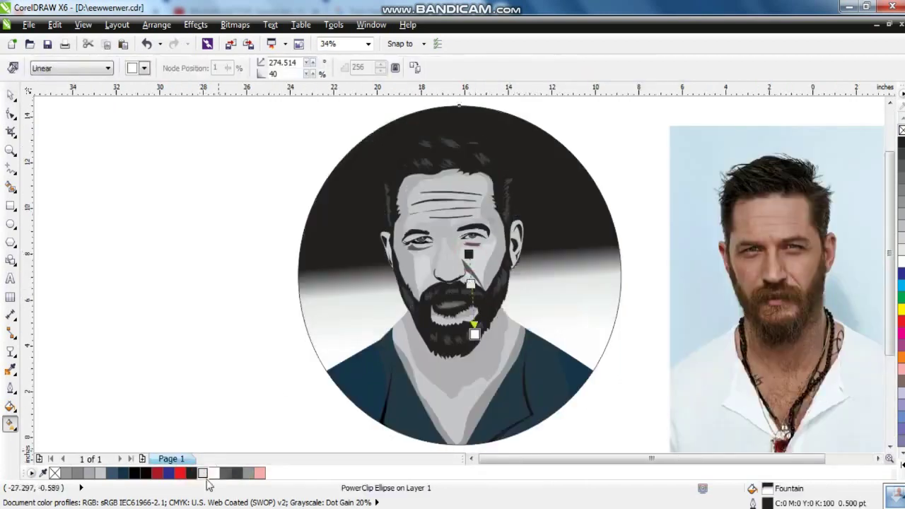
{"action": "left_click", "coordinate": [70, 68]}
{"action": "left_click", "coordinate": [70, 106]}
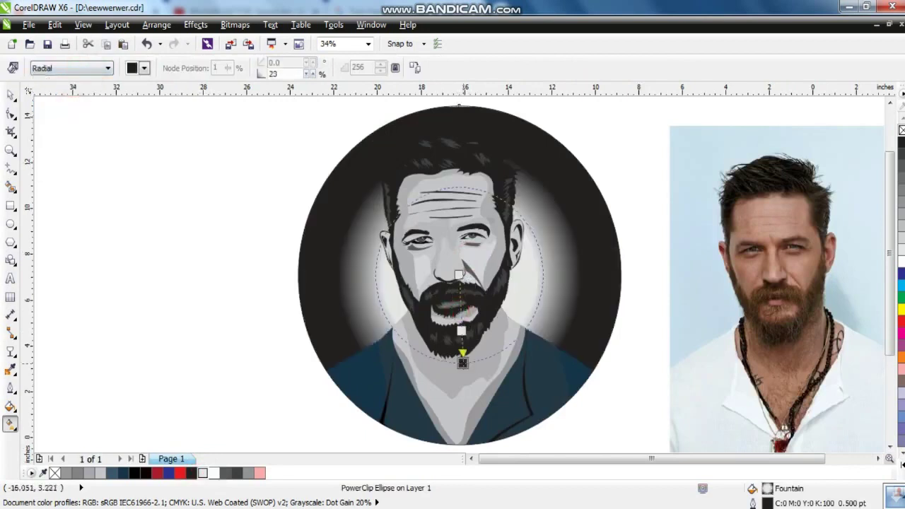
Stretch the background circle's radial fill outward and give its outer edge a dark blue colour.
{"action": "left_click_drag", "start_coordinate": [463, 346], "coordinate": [462, 329]}
{"action": "left_click_drag", "start_coordinate": [472, 398], "coordinate": [468, 408]}
{"action": "left_click_drag", "start_coordinate": [465, 333], "coordinate": [465, 368]}
{"action": "key", "text": "space"}
Examine the finished portrait next to the reference photo in a full-screen preview.
{"action": "scroll", "coordinate": [582, 208], "scroll_direction": "down", "scroll_amount": 2}
{"action": "left_click", "coordinate": [711, 258]}
{"action": "left_click", "coordinate": [454, 236], "text": "shift"}
{"action": "key", "text": "shift+F2"}
{"action": "scroll", "coordinate": [454, 236], "scroll_direction": "up", "scroll_amount": 1}
{"action": "key", "text": "F9"}
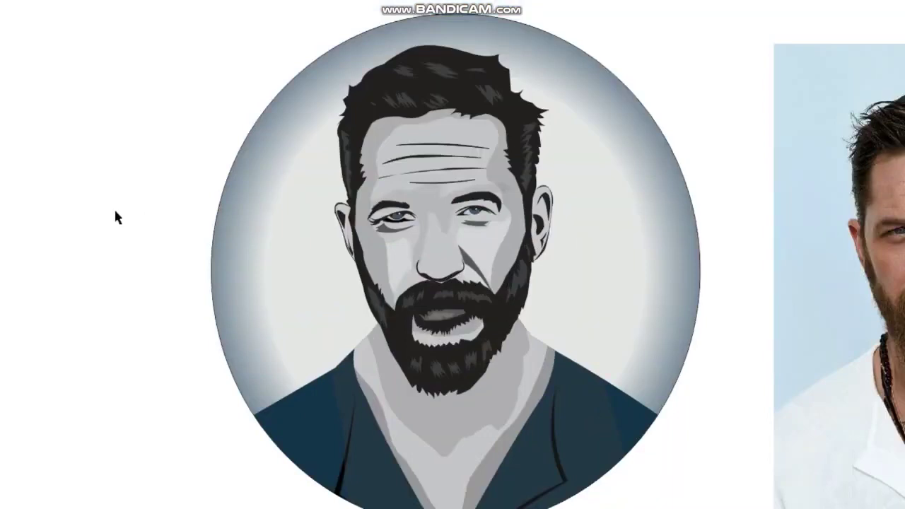
{"action": "left_click", "coordinate": [224, 316]}
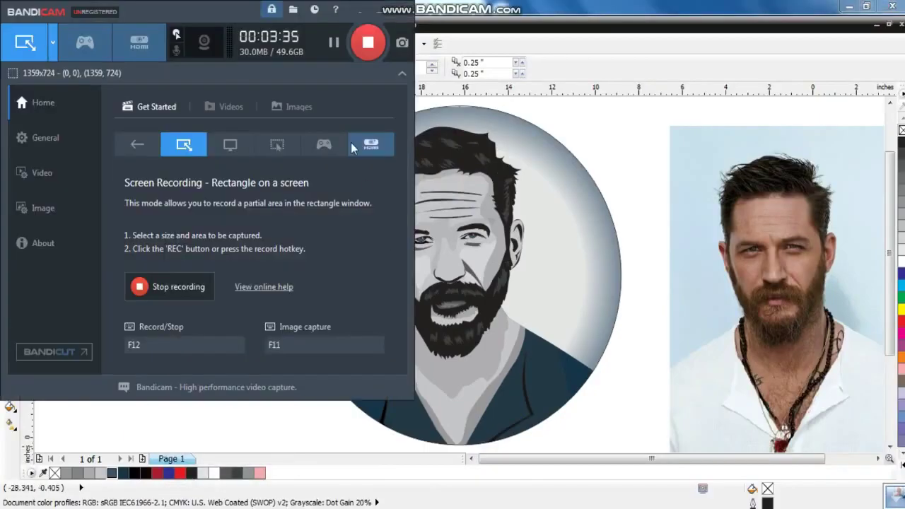